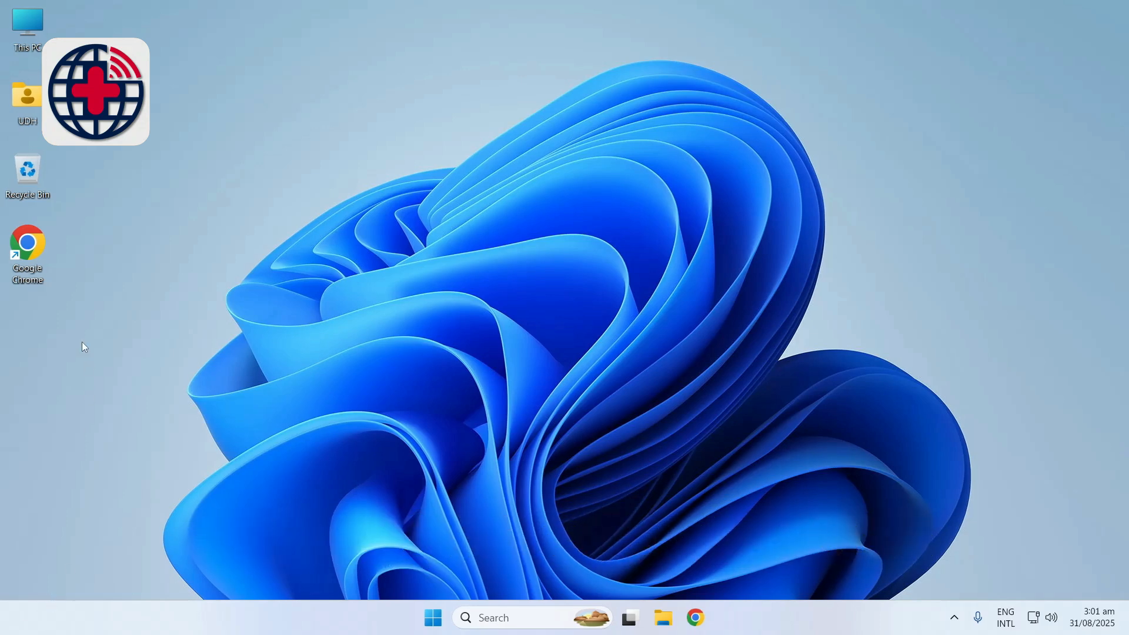
{"action": "right_click", "coordinate": [31, 245]}
{"action": "left_click", "coordinate": [78, 221]}
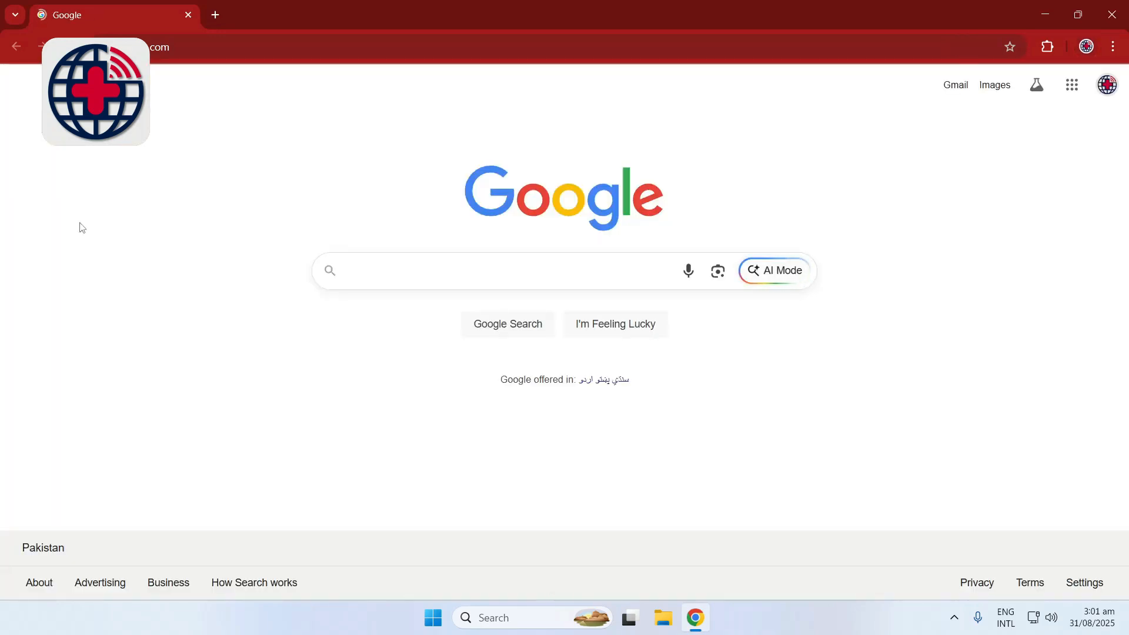
{"action": "left_click", "coordinate": [180, 54]}
{"action": "right_click", "coordinate": [180, 54]}
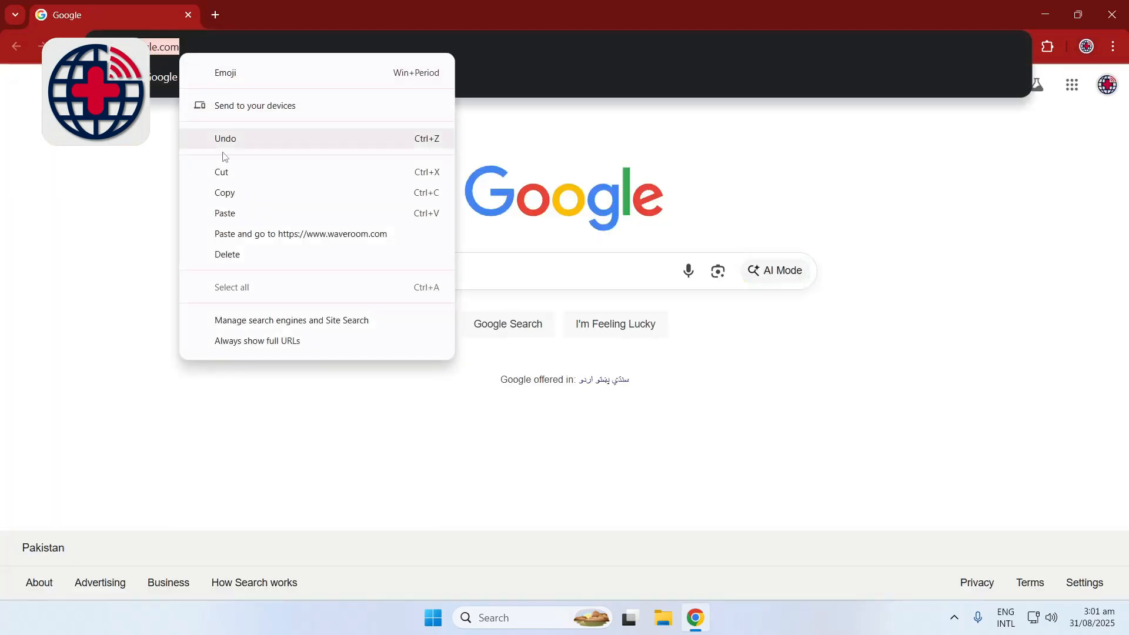
{"action": "left_click", "coordinate": [234, 214]}
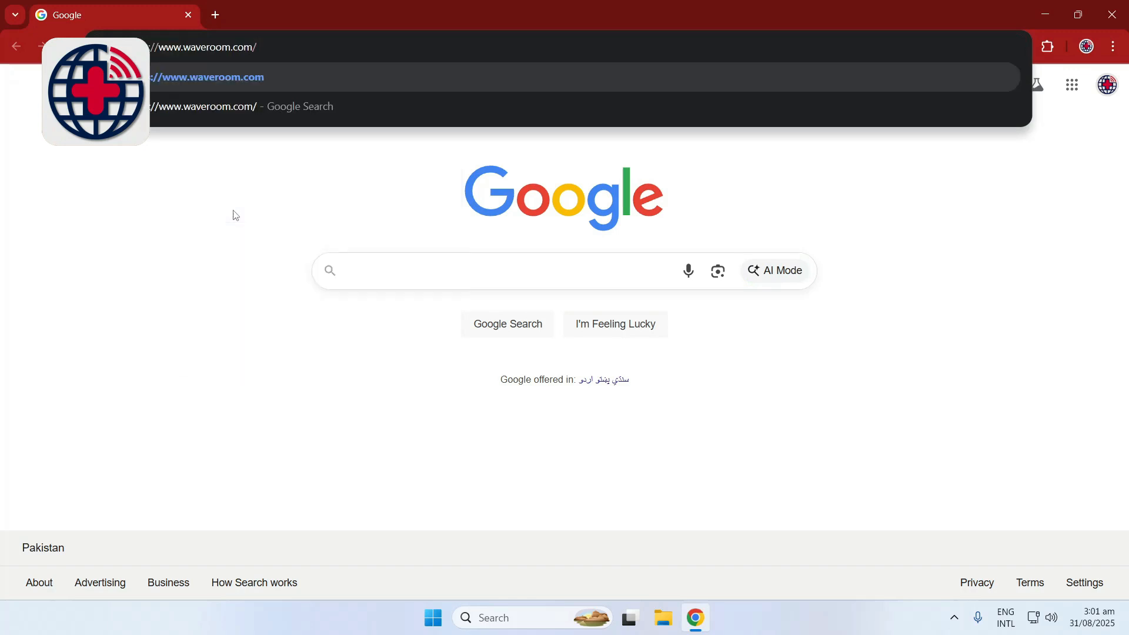
{"action": "left_click", "coordinate": [234, 80]}
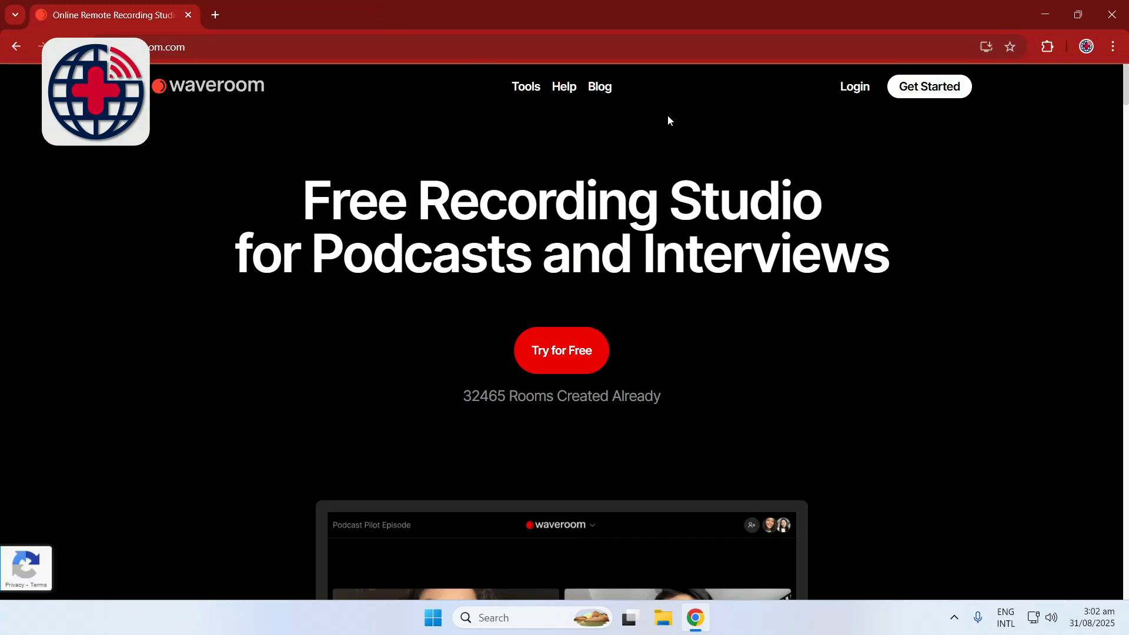
Sign up for Waveroom with the Universal Digital Health Google account and approve sharing its profile information
{"action": "left_click", "coordinate": [912, 93]}
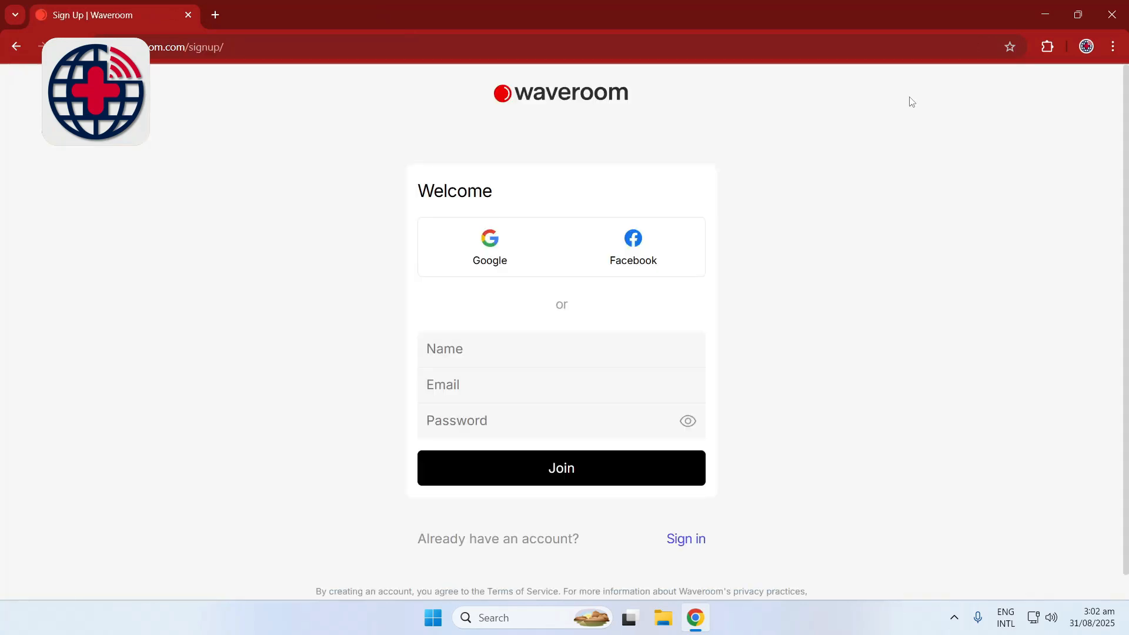
{"action": "left_click", "coordinate": [477, 258]}
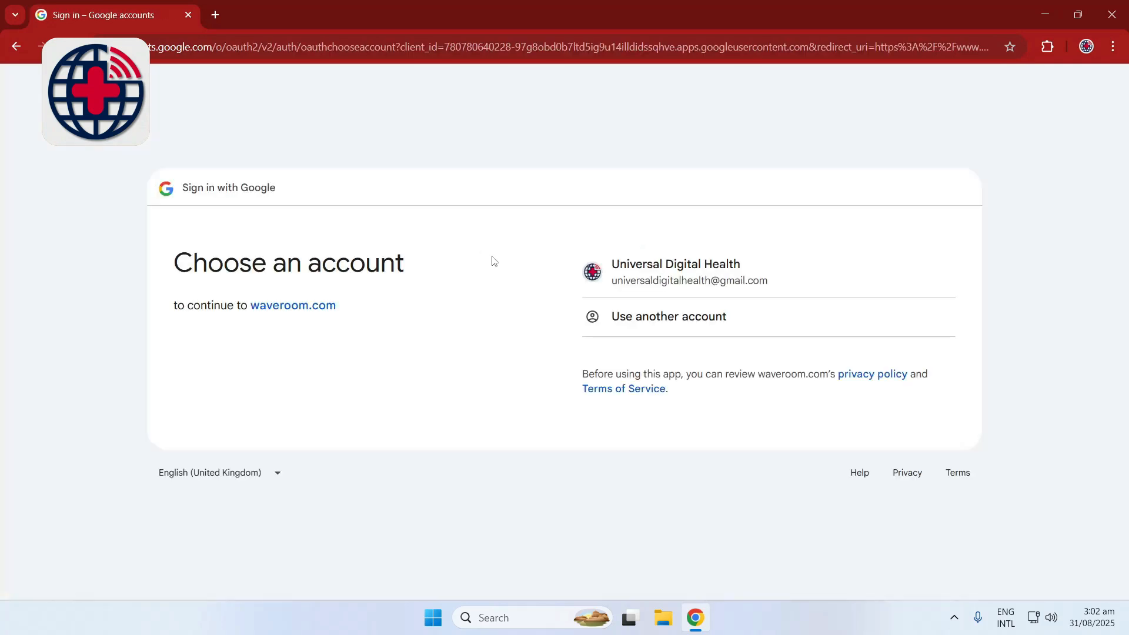
{"action": "left_click", "coordinate": [657, 276]}
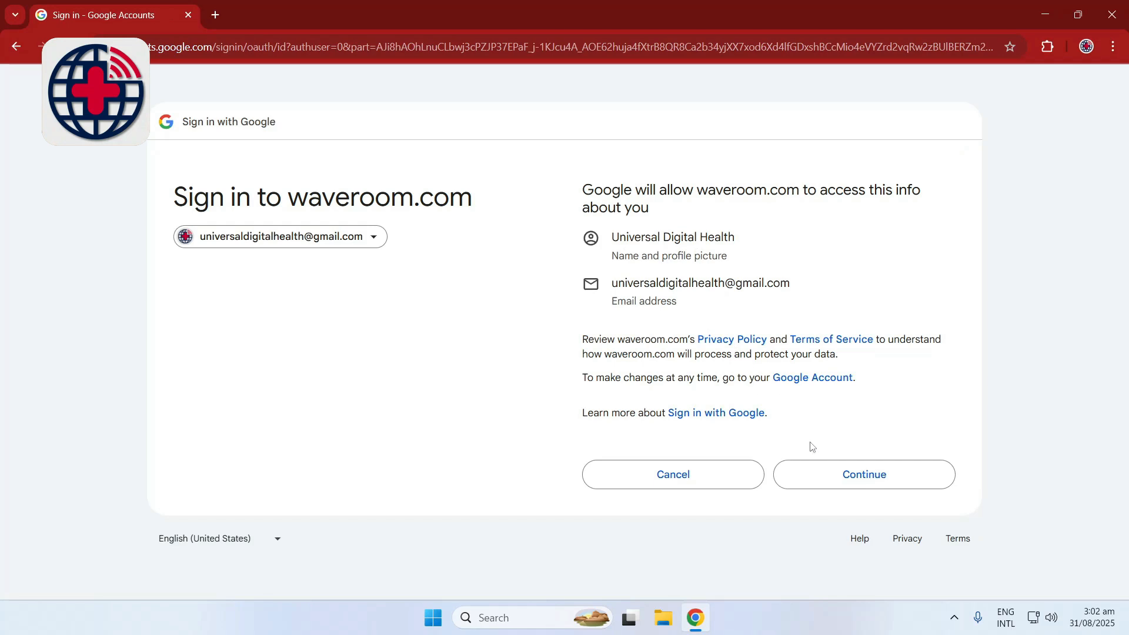
{"action": "left_click", "coordinate": [819, 471]}
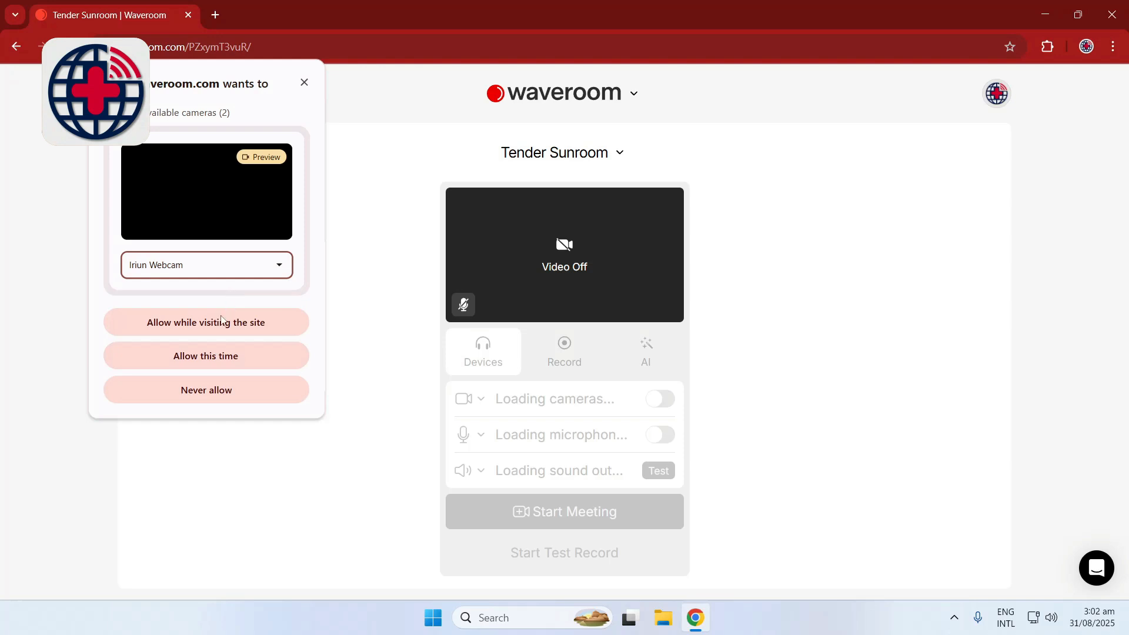
Allow waveroom.com one-time access to the camera and to the microphone, using Microphone (7- USB Audio Device)
{"action": "left_click", "coordinate": [213, 357]}
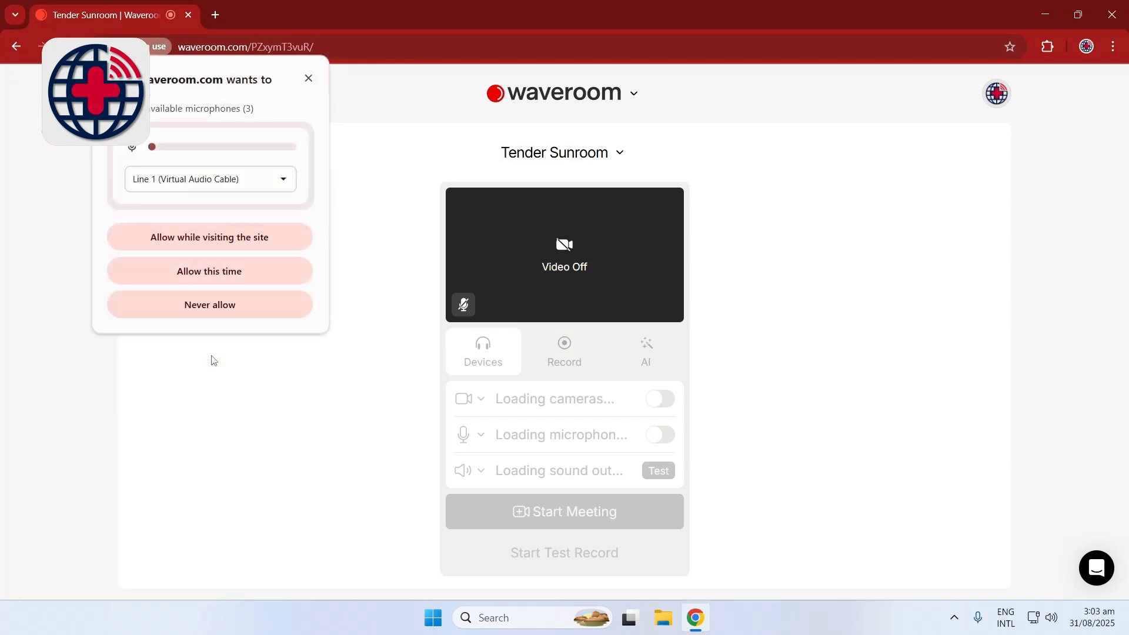
{"action": "left_click", "coordinate": [247, 188]}
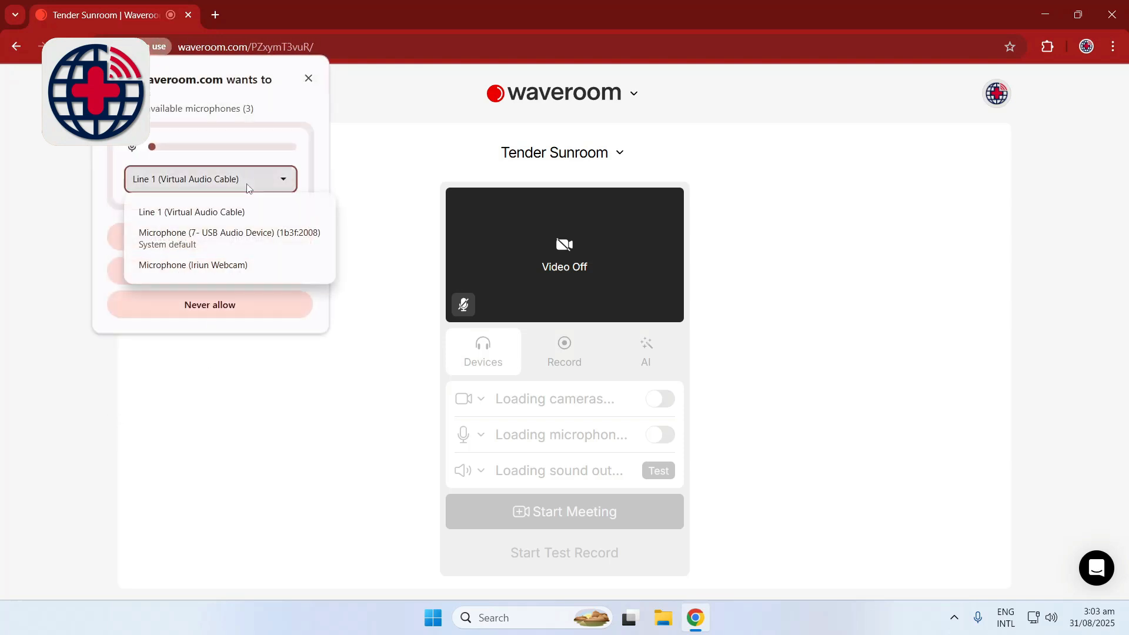
{"action": "left_click", "coordinate": [229, 237]}
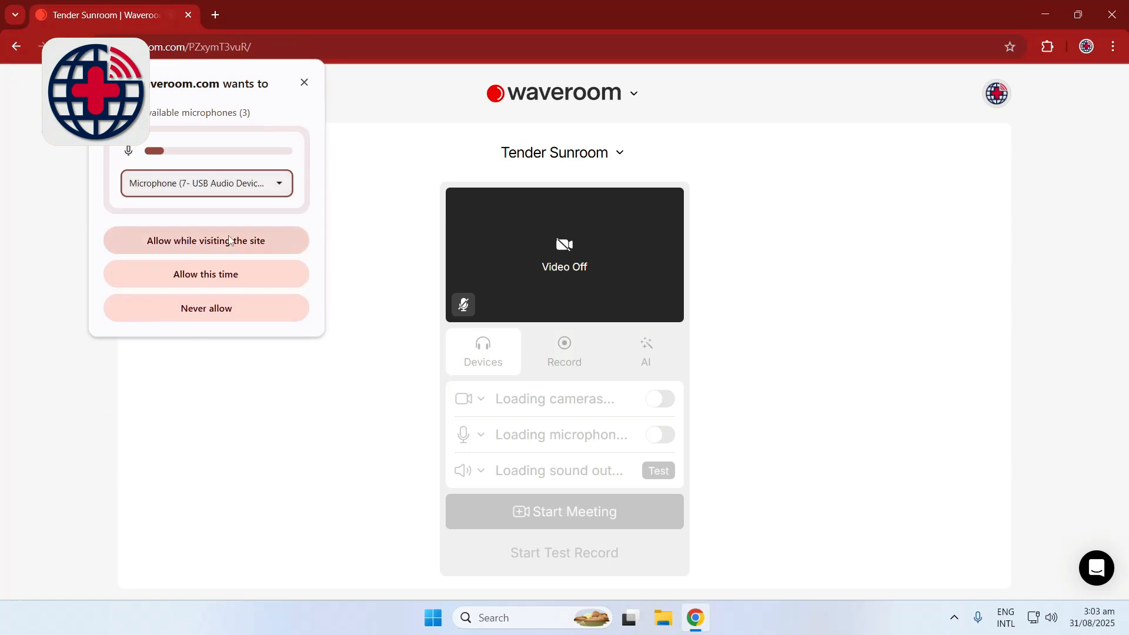
{"action": "left_click", "coordinate": [226, 279]}
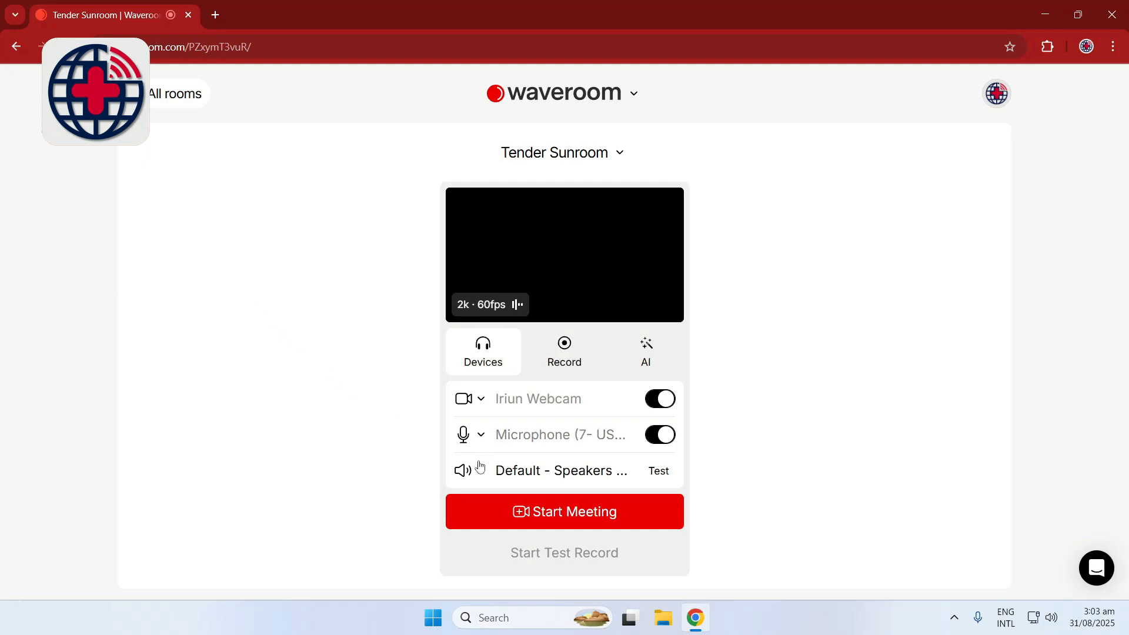
Start the meeting in the room and copy the guest interview link, dismissing the invitation panel
{"action": "left_click", "coordinate": [560, 525]}
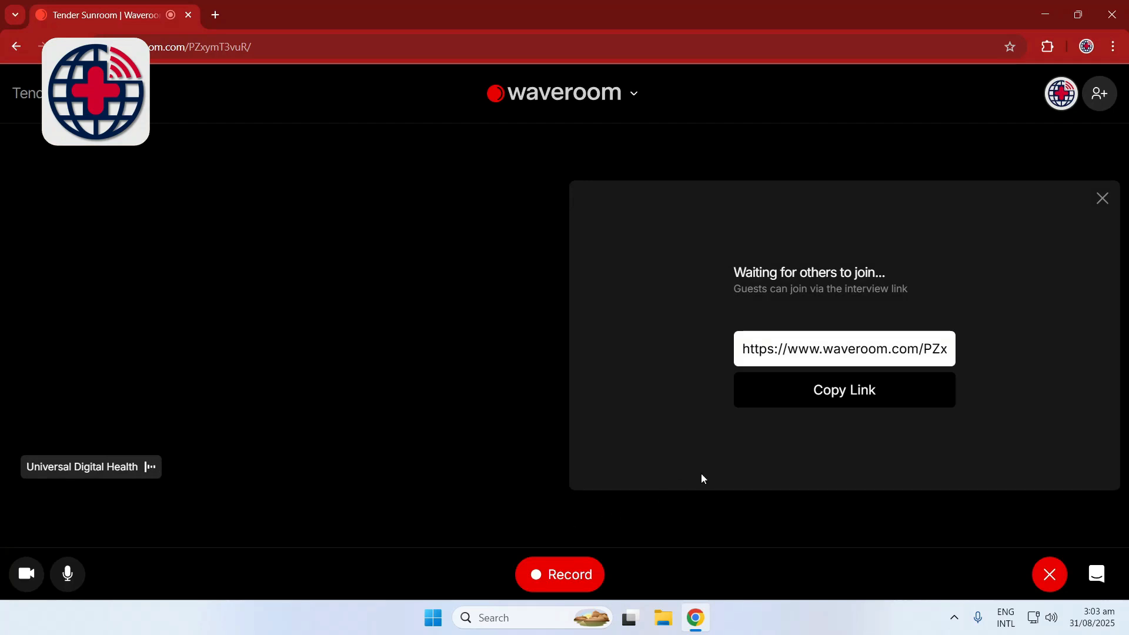
{"action": "left_click", "coordinate": [823, 395]}
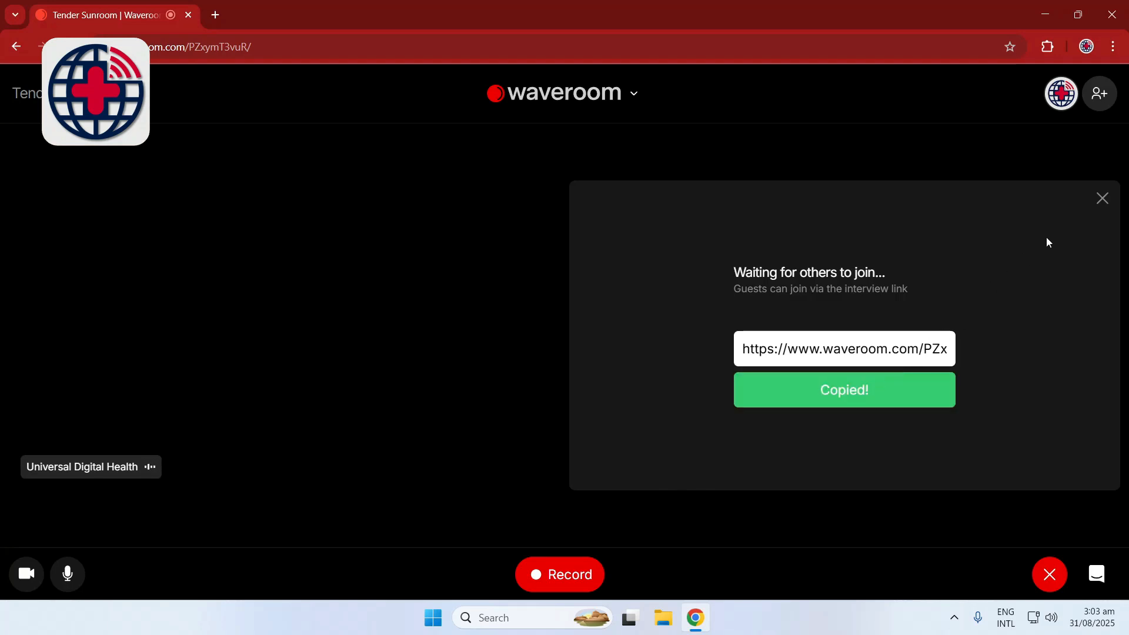
{"action": "left_click", "coordinate": [1104, 207]}
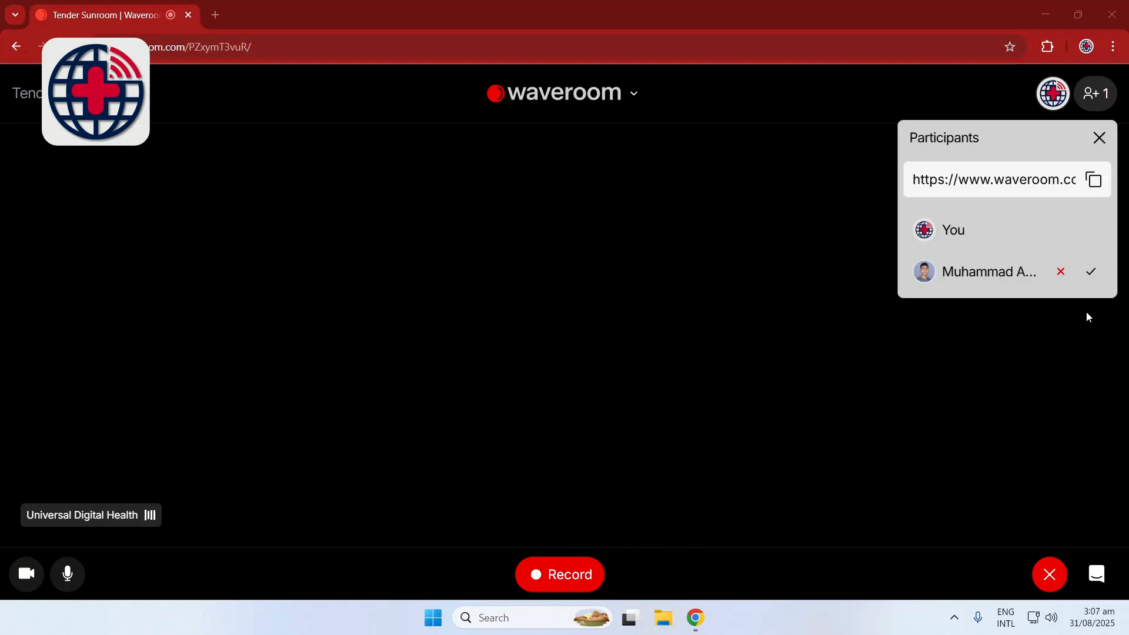
Admit the waiting guest to the meeting and close the participants list
{"action": "left_click", "coordinate": [1096, 279]}
{"action": "left_click", "coordinate": [1093, 273]}
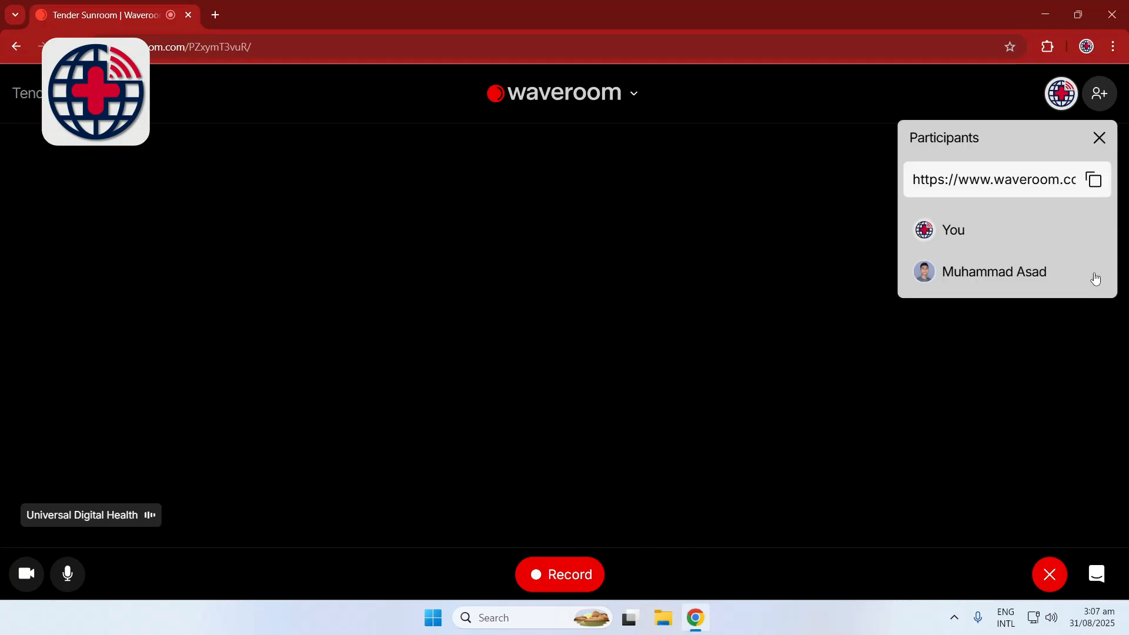
{"action": "left_click", "coordinate": [1100, 138]}
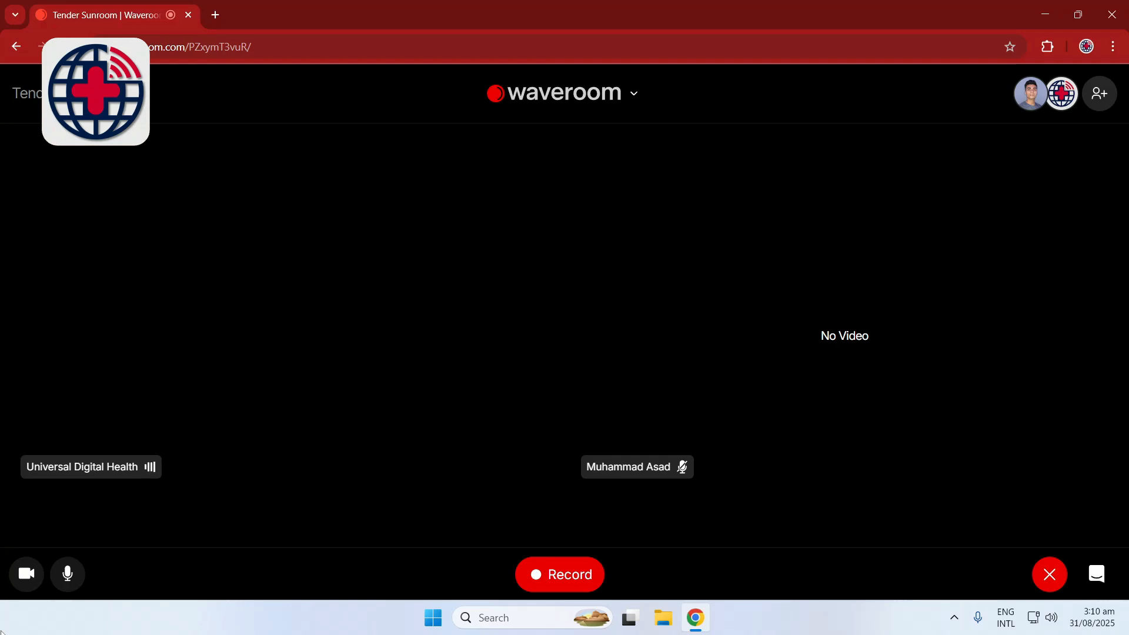
Start recording the meeting with the guest
{"action": "left_click", "coordinate": [1, 633]}
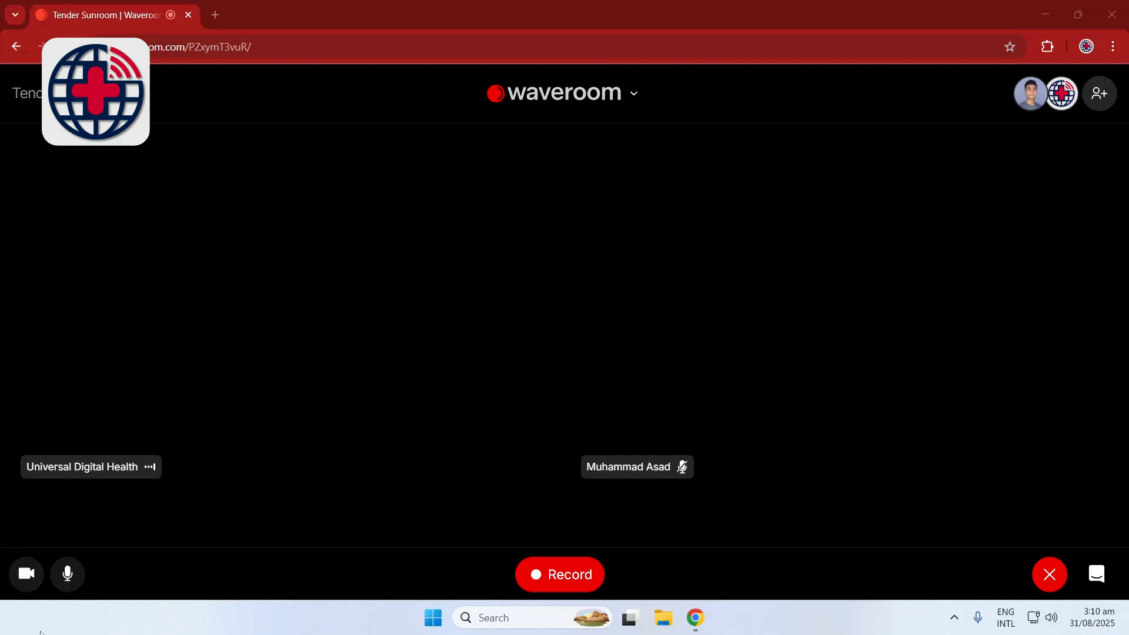
{"action": "left_click", "coordinate": [569, 576]}
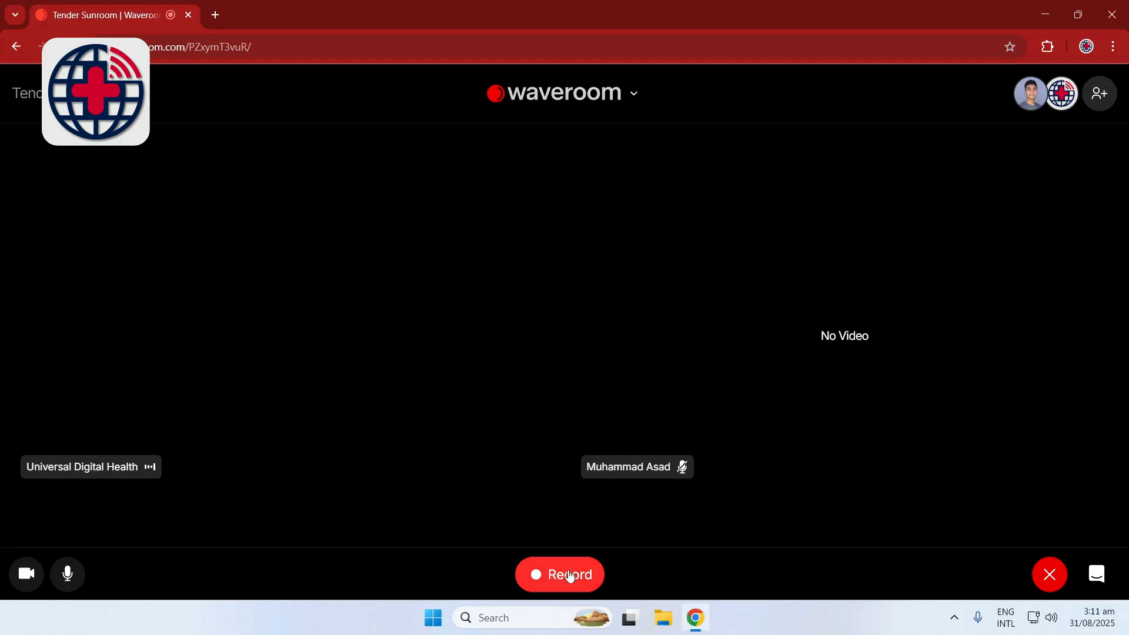
{"action": "left_click", "coordinate": [569, 575]}
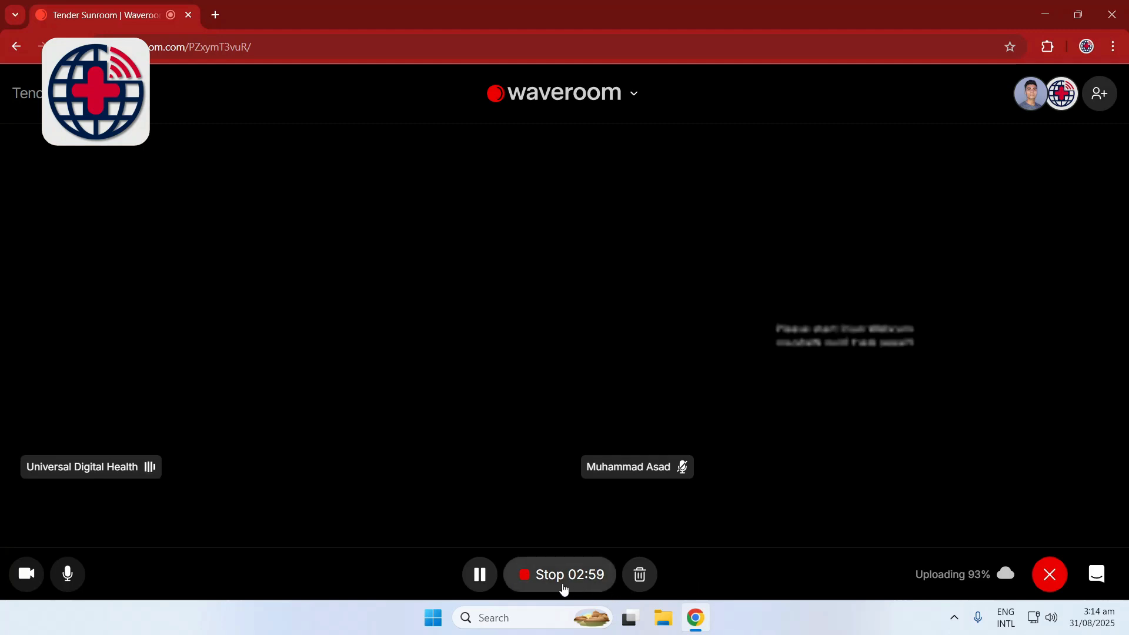
Stop the recording and, once the upload is complete, end the meeting for all participants
{"action": "left_click", "coordinate": [544, 578]}
{"action": "left_click", "coordinate": [557, 521]}
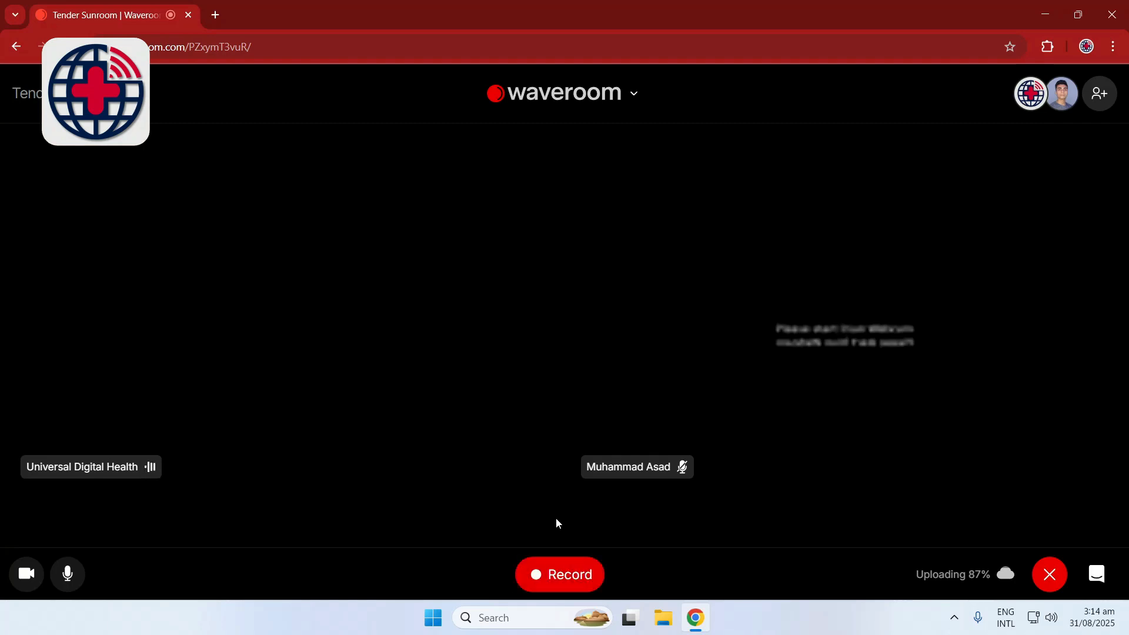
{"action": "left_click", "coordinate": [1050, 582]}
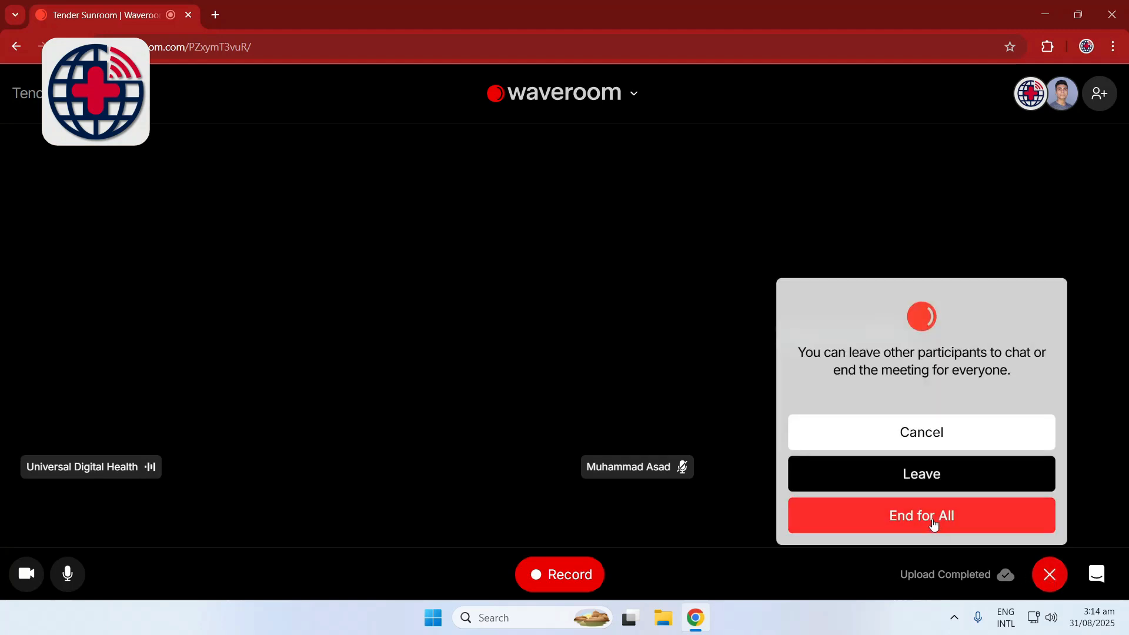
{"action": "left_click", "coordinate": [934, 522]}
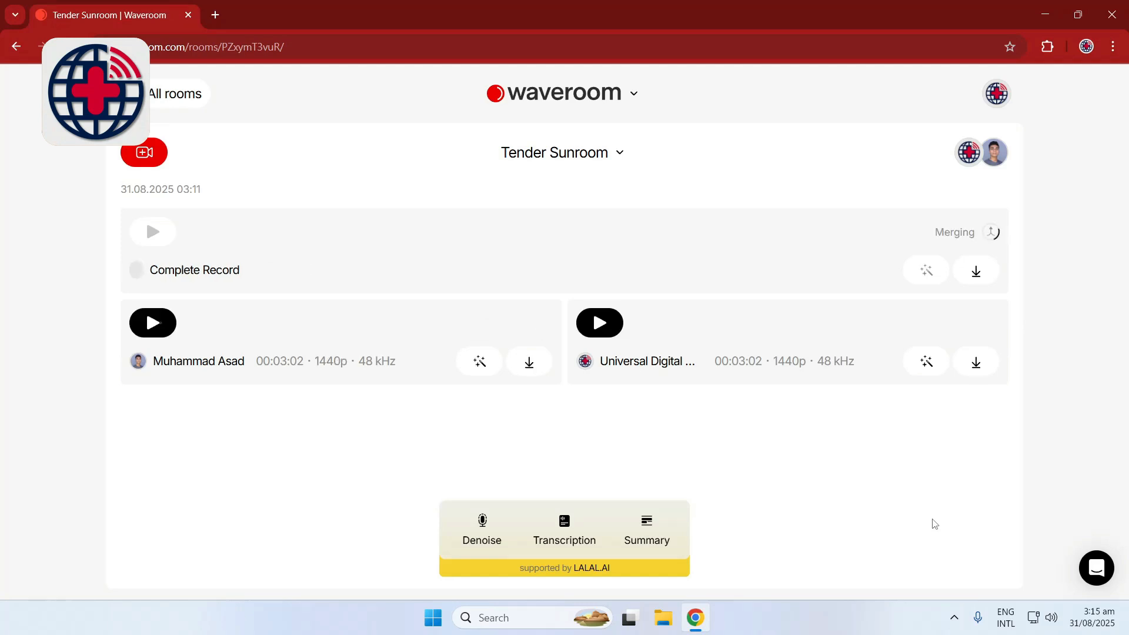
Download the host's and the guest's separate recordings, each as Video and Audio mp4
{"action": "left_click", "coordinate": [988, 364]}
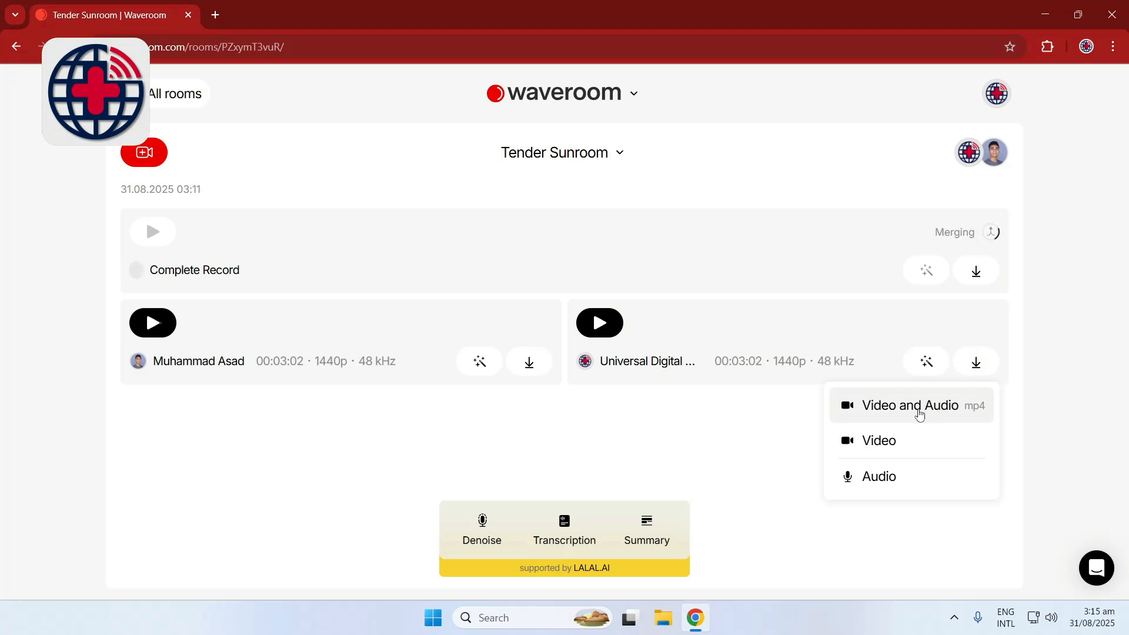
{"action": "left_click", "coordinate": [918, 407]}
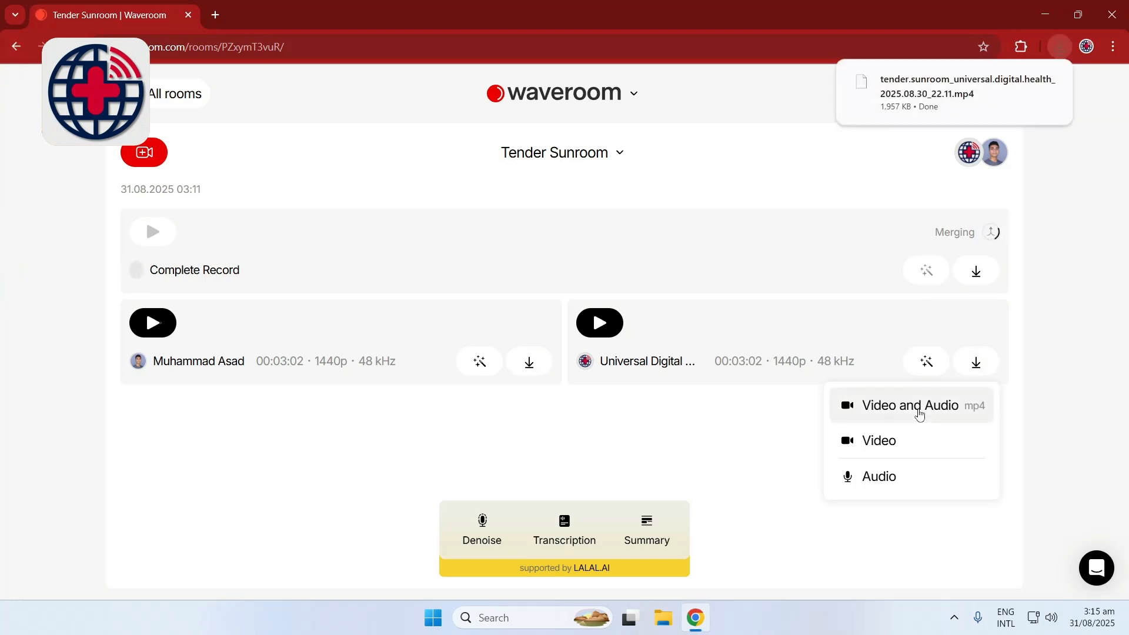
{"action": "left_click", "coordinate": [529, 361]}
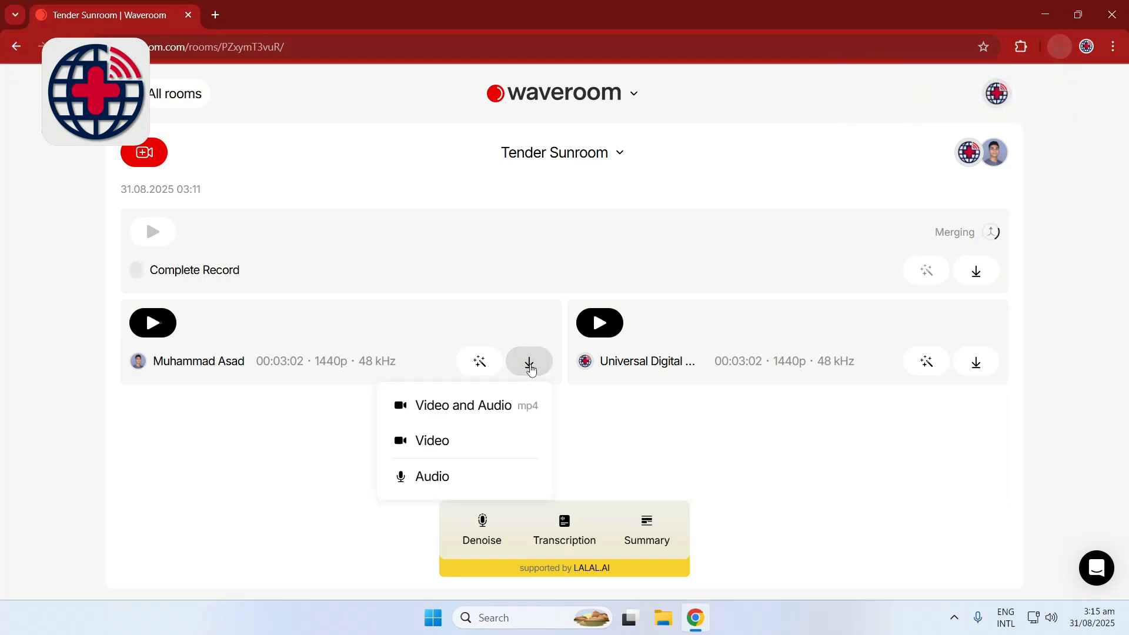
{"action": "left_click", "coordinate": [485, 406]}
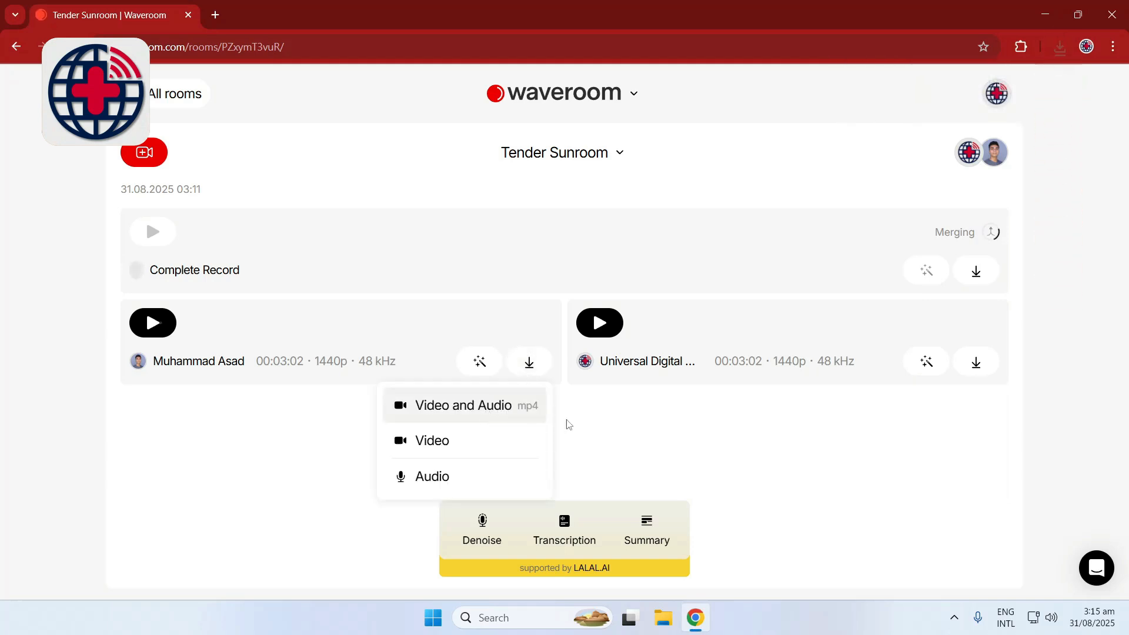
{"action": "left_click", "coordinate": [631, 428]}
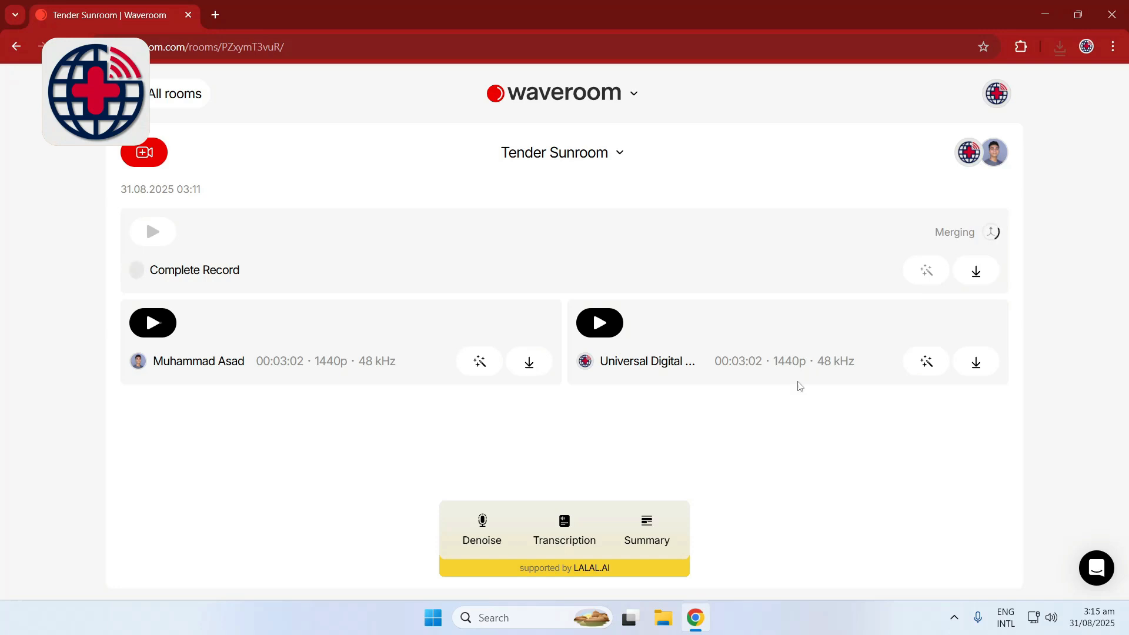
Show the downloaded recordings in the Downloads folder and rename the host's file to host.mp4
{"action": "left_click", "coordinate": [1059, 46]}
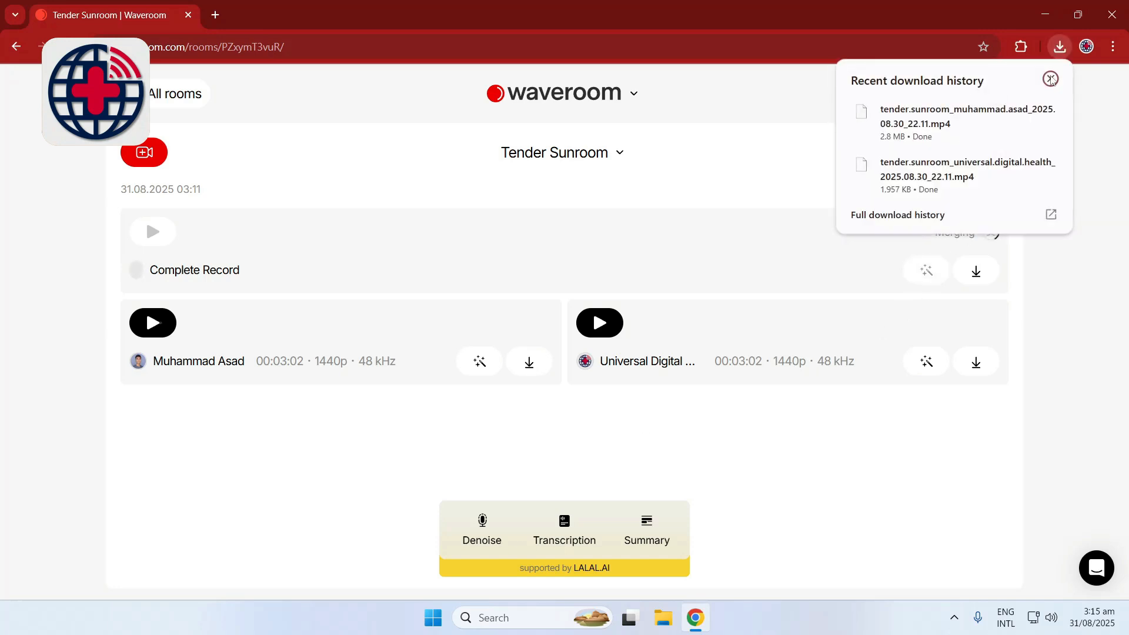
{"action": "left_click", "coordinate": [1022, 113]}
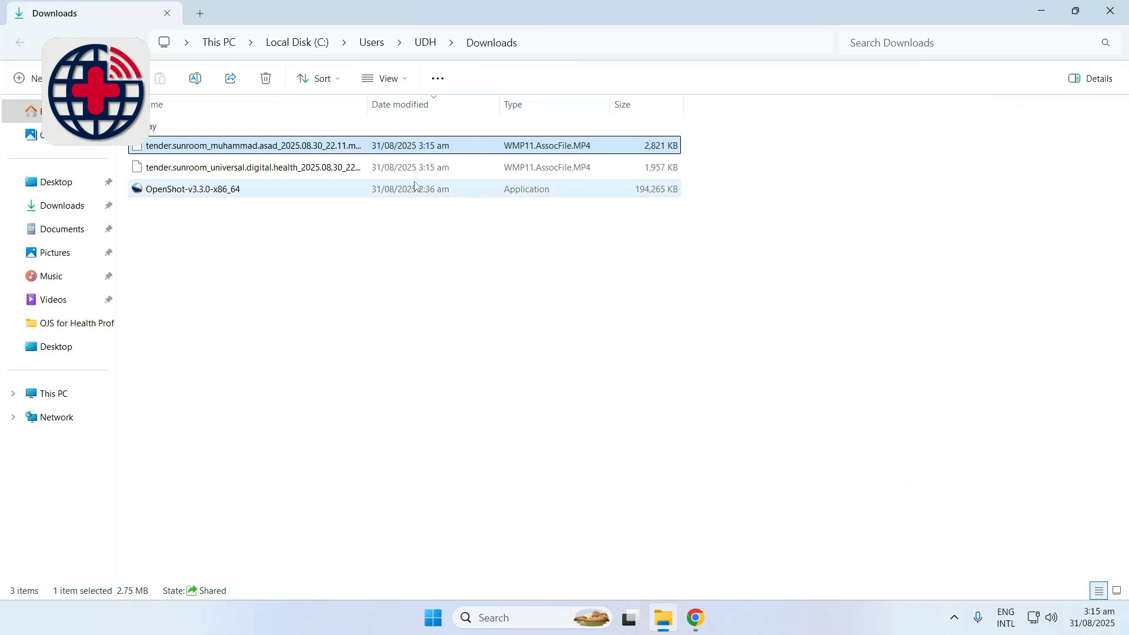
{"action": "right_click", "coordinate": [332, 171]}
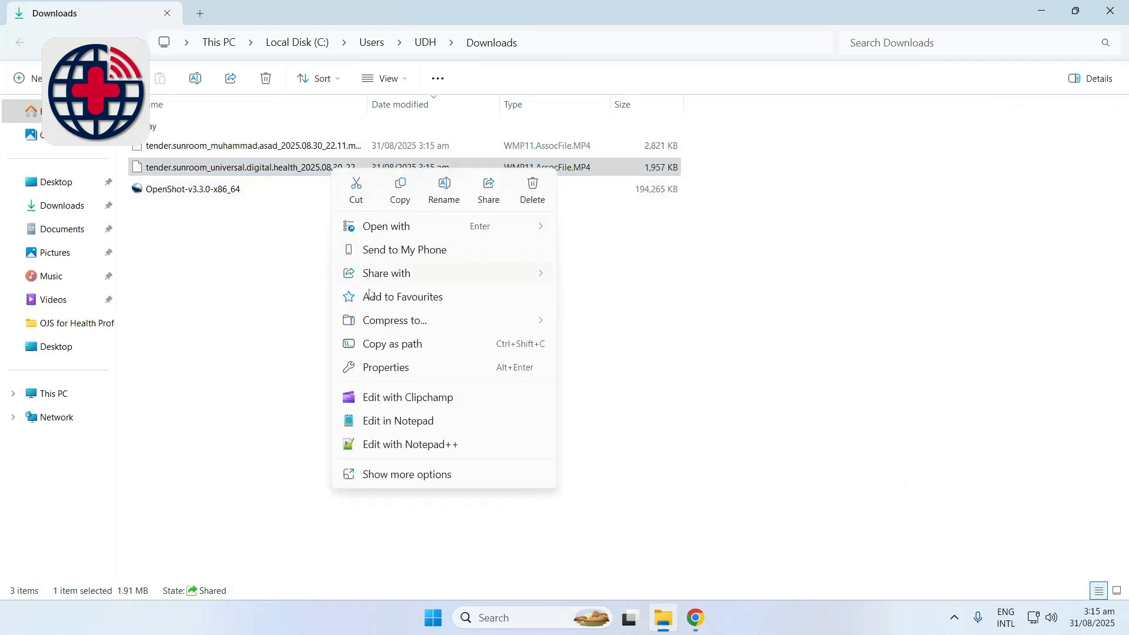
{"action": "left_click", "coordinate": [397, 475]}
{"action": "left_click", "coordinate": [394, 477]}
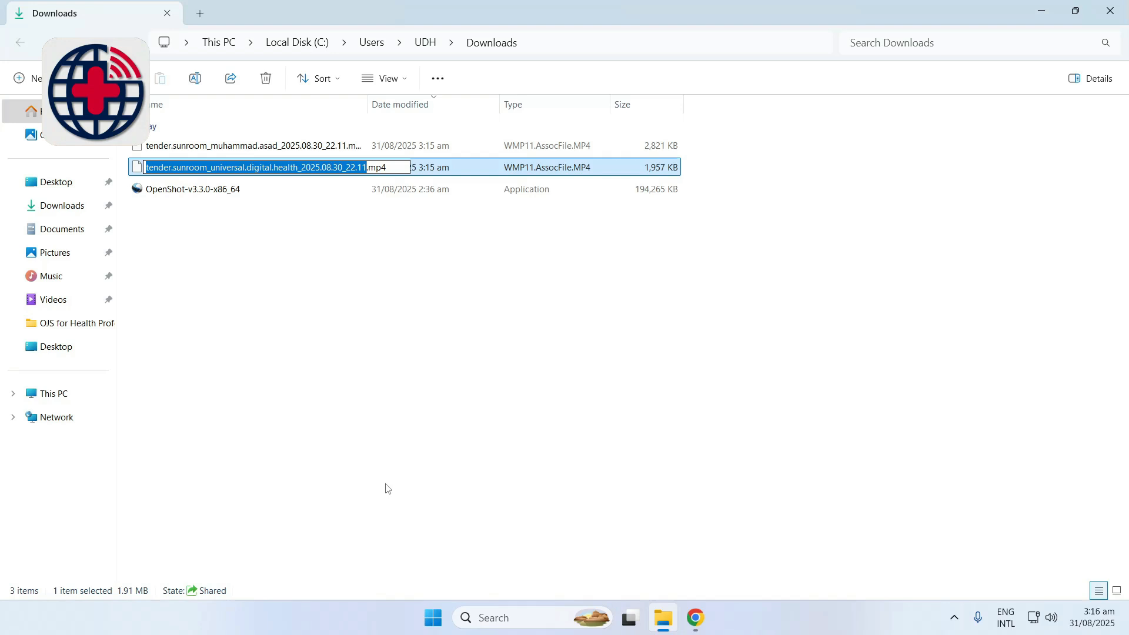
{"action": "type", "text": "host"}
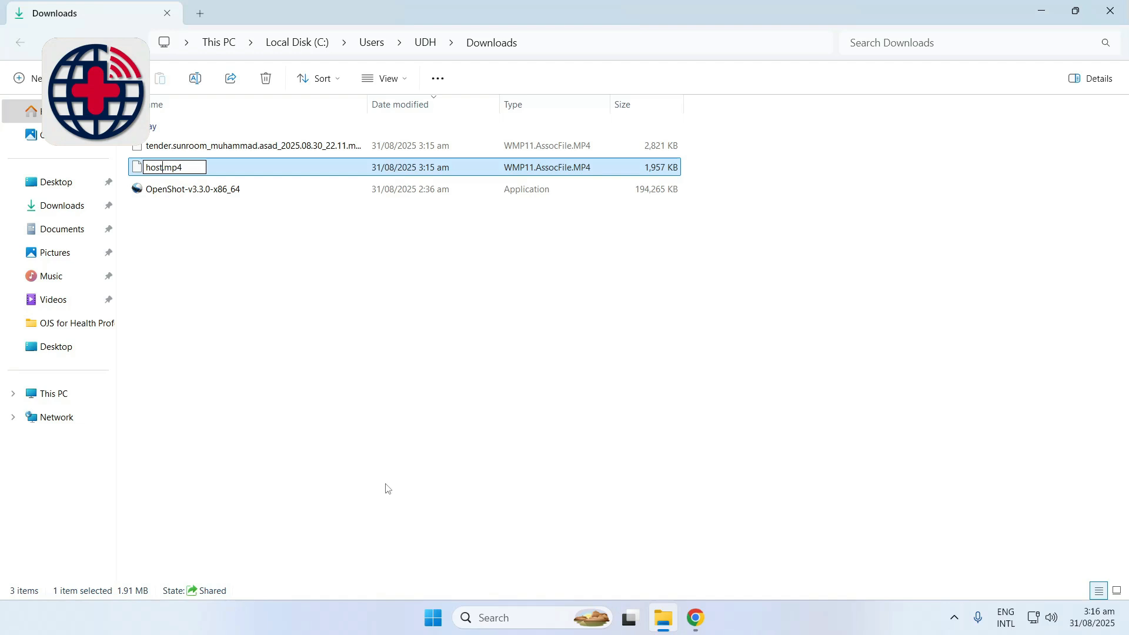
{"action": "key", "text": "Return"}
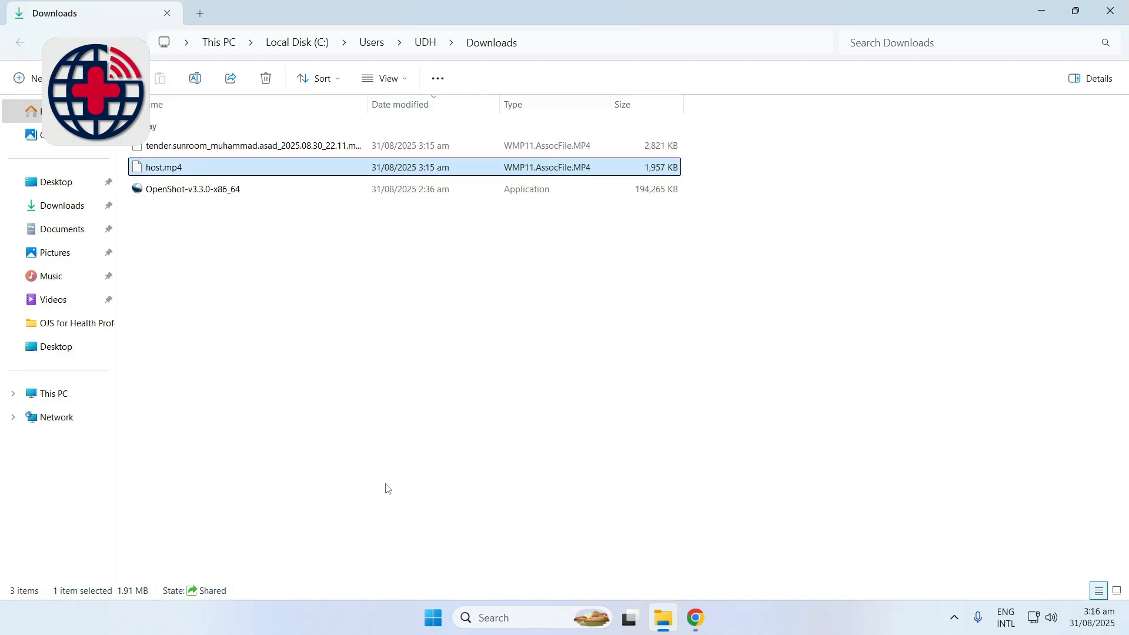
Rename the guest's recording in the Downloads folder to guest.mp4 and close the folder window
{"action": "left_click", "coordinate": [152, 149]}
{"action": "right_click", "coordinate": [152, 149]}
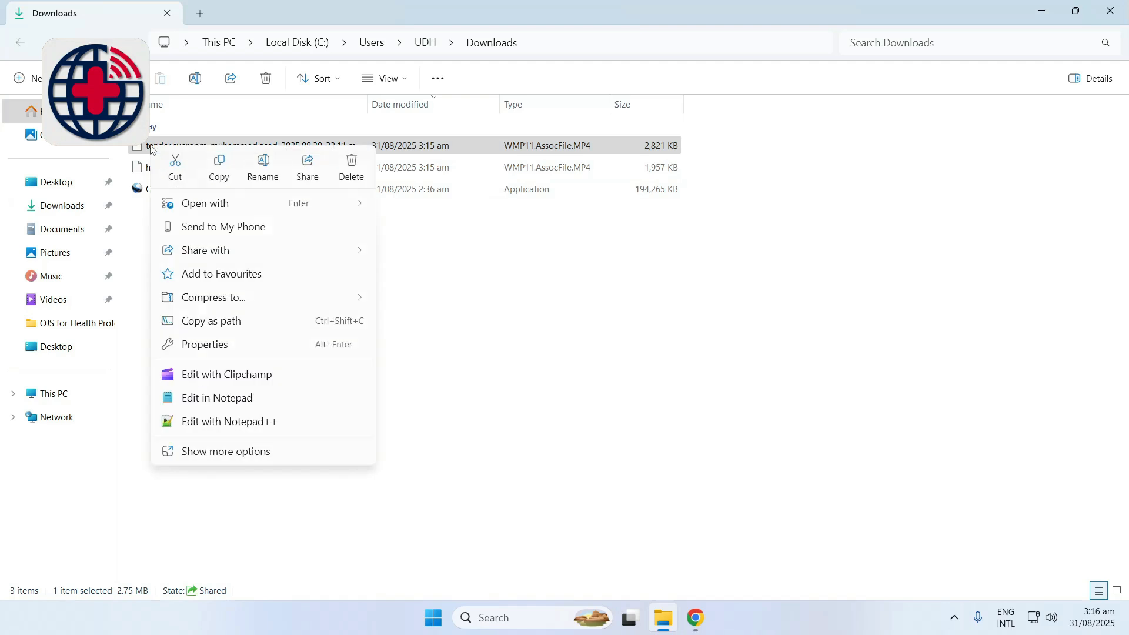
{"action": "left_click", "coordinate": [240, 453]}
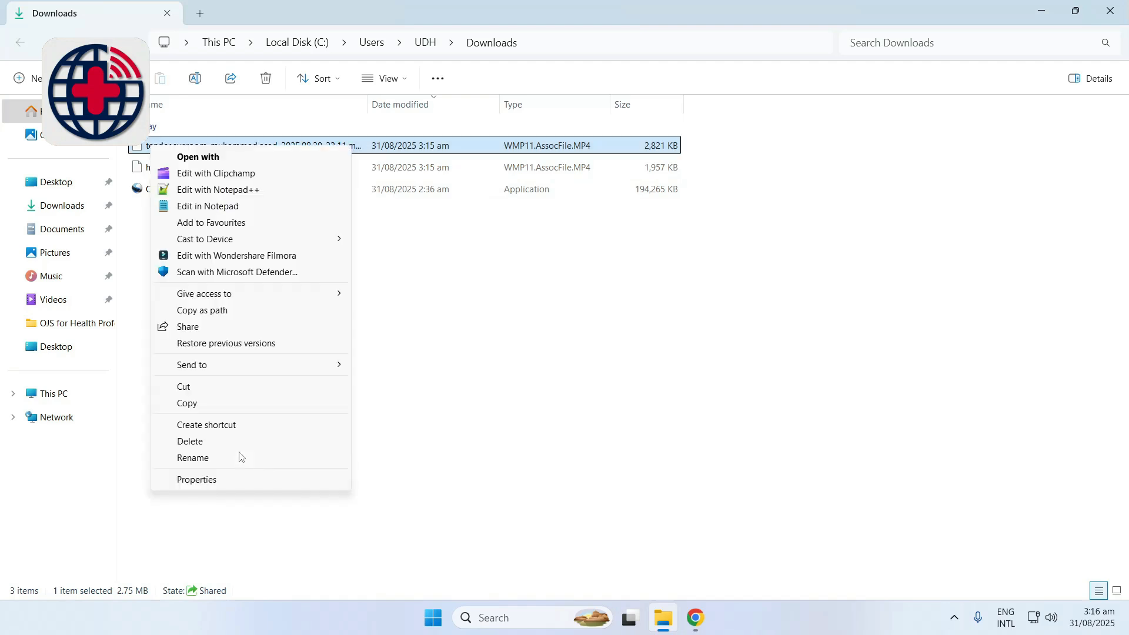
{"action": "left_click", "coordinate": [194, 458]}
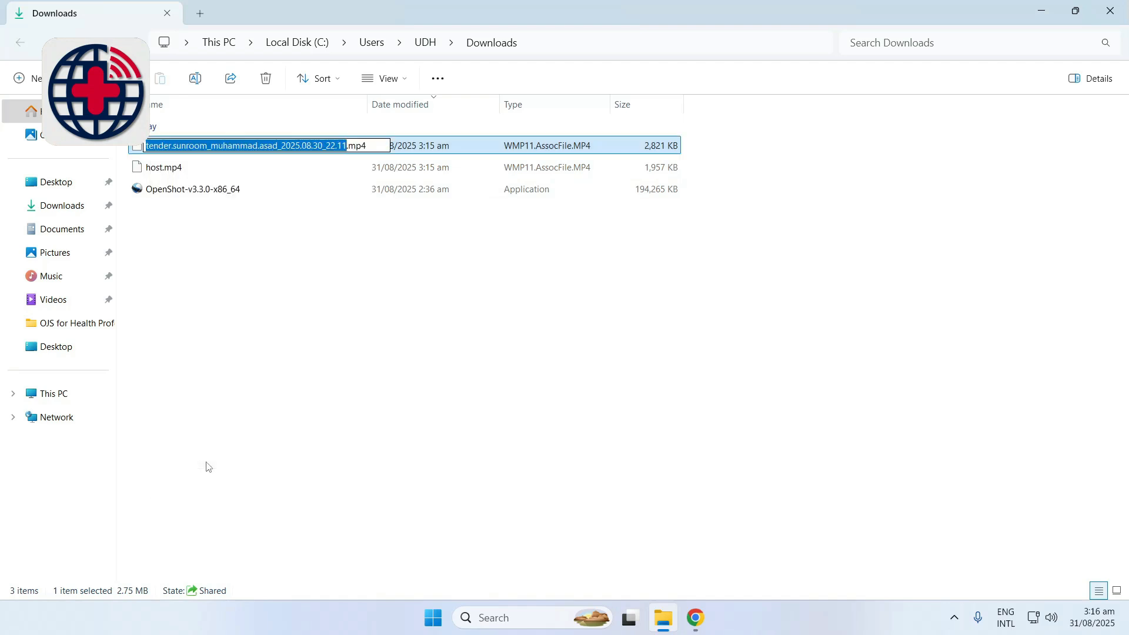
{"action": "type", "text": "gues"}
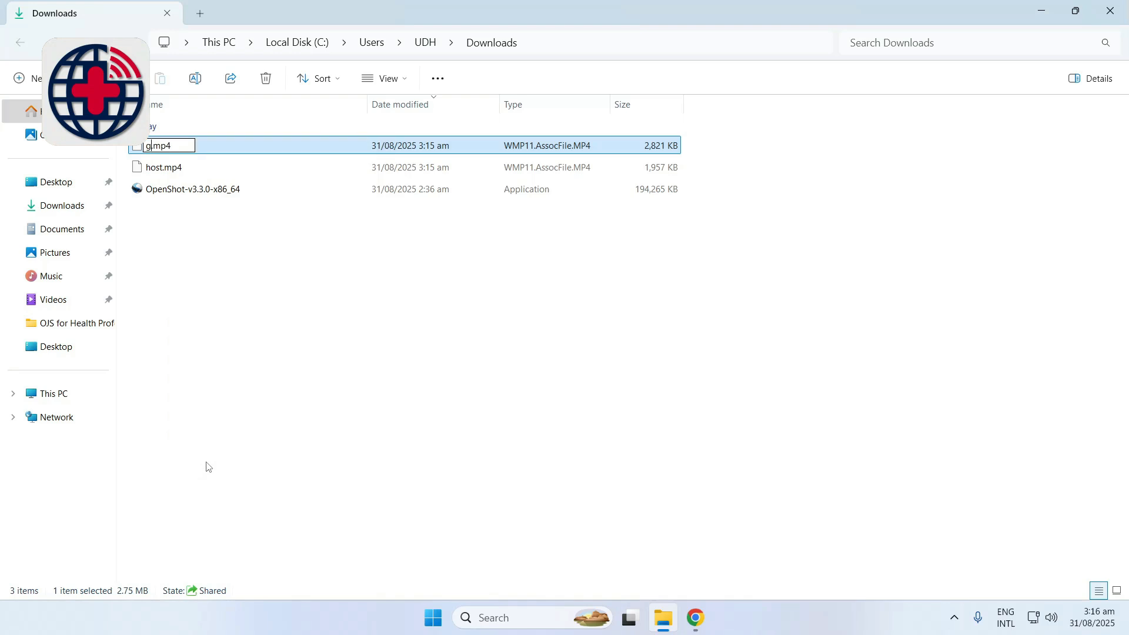
{"action": "type", "text": "t"}
{"action": "key", "text": "Return"}
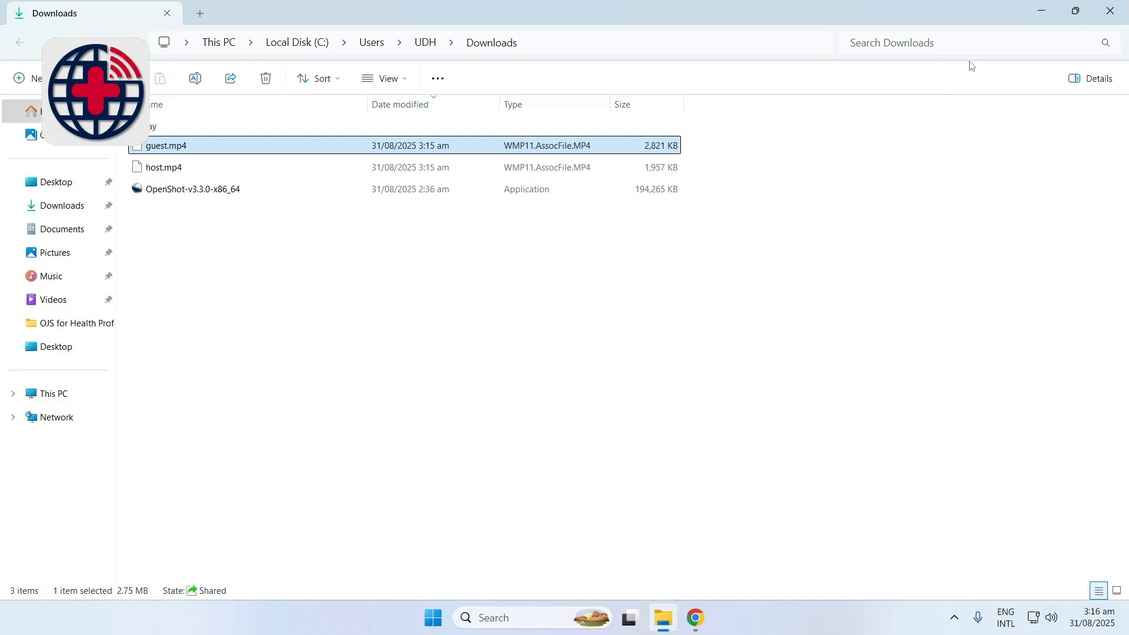
{"action": "left_click", "coordinate": [1100, 6]}
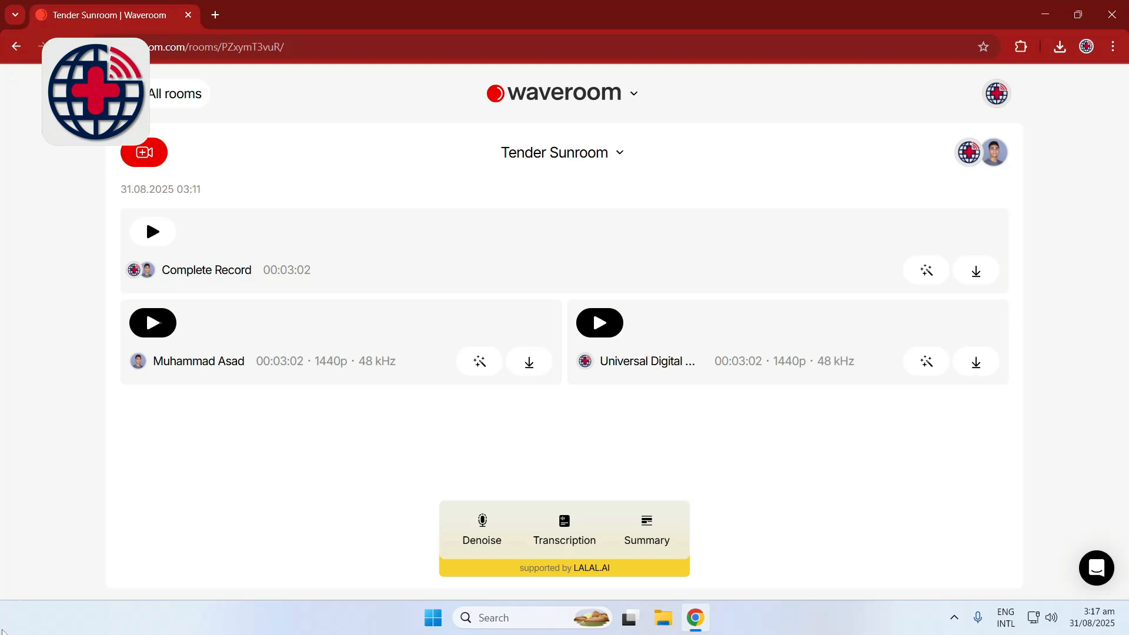
Go to the copied openshot.org address and start downloading the v3.3.0 Windows 64-bit installer, dismissing the ad-blocker notices
{"action": "right_click", "coordinate": [175, 52]}
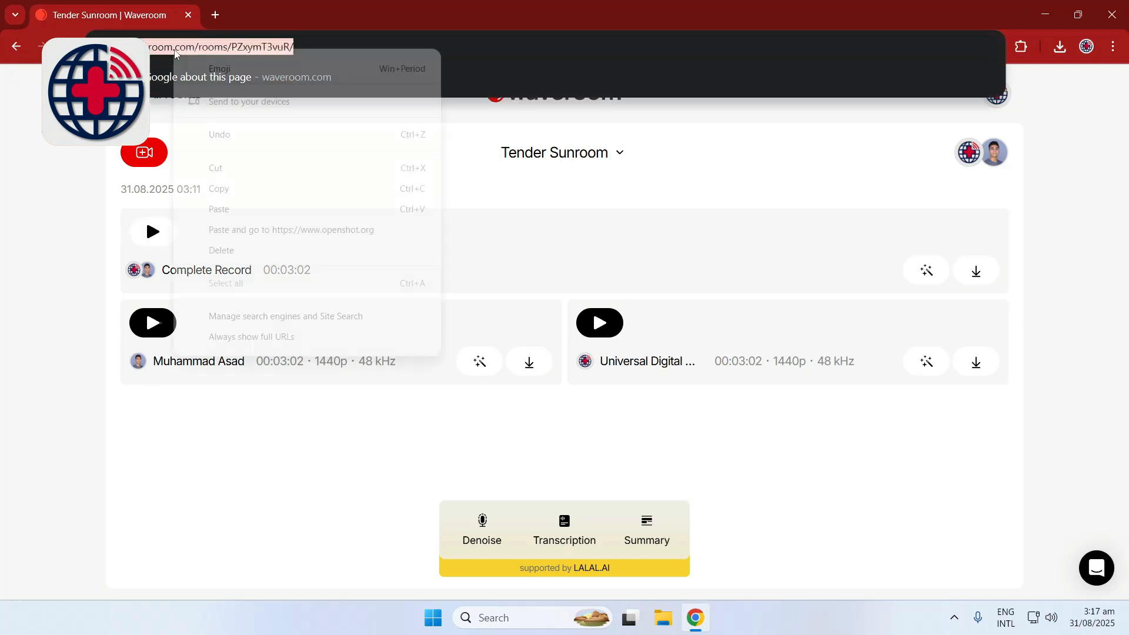
{"action": "left_click", "coordinate": [238, 229]}
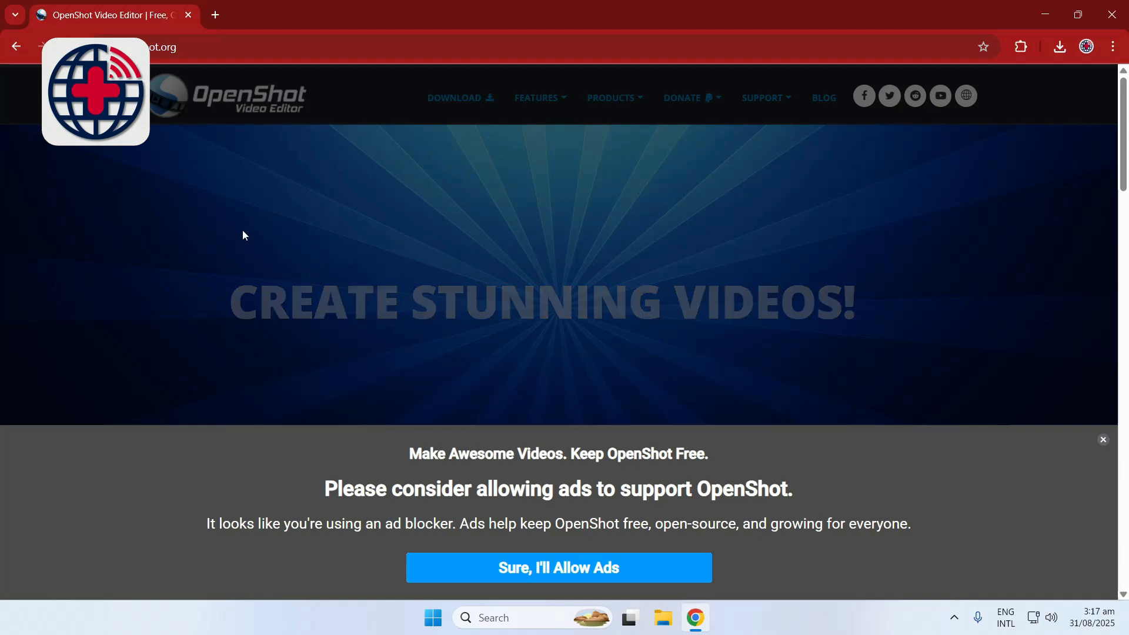
{"action": "left_click", "coordinate": [1105, 440]}
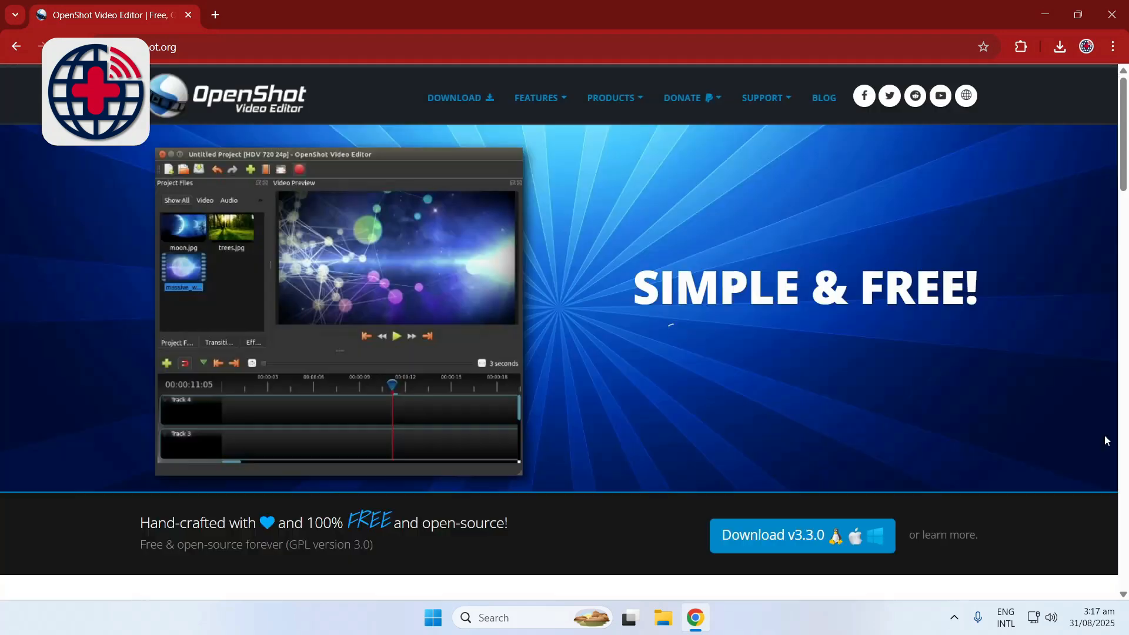
{"action": "left_click", "coordinate": [785, 535]}
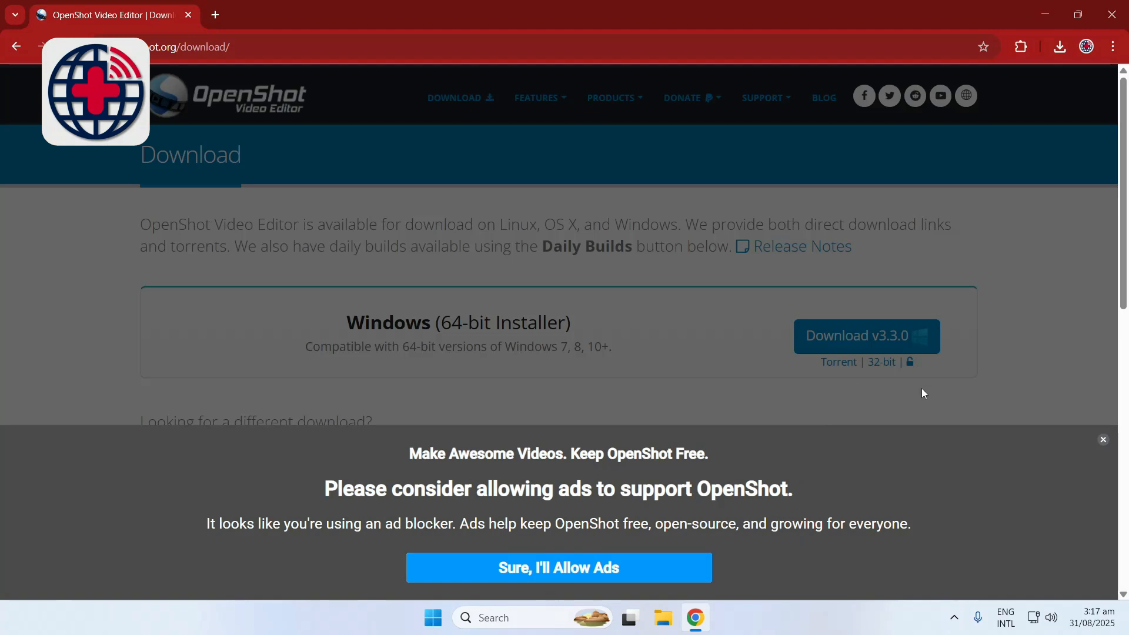
{"action": "left_click", "coordinate": [1103, 440]}
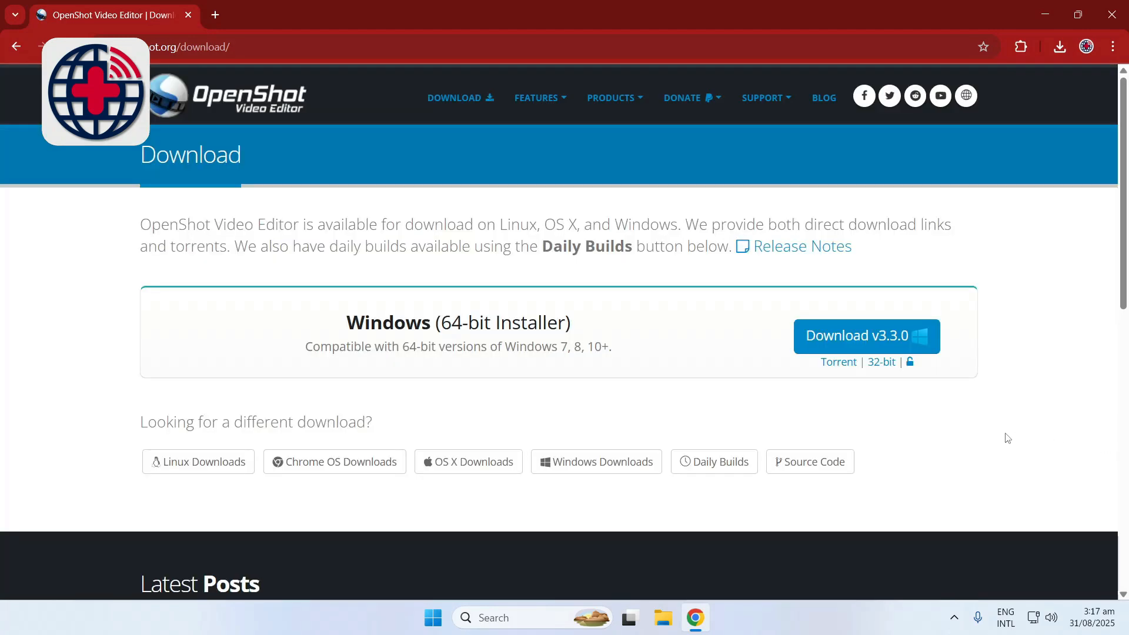
{"action": "left_click", "coordinate": [885, 351]}
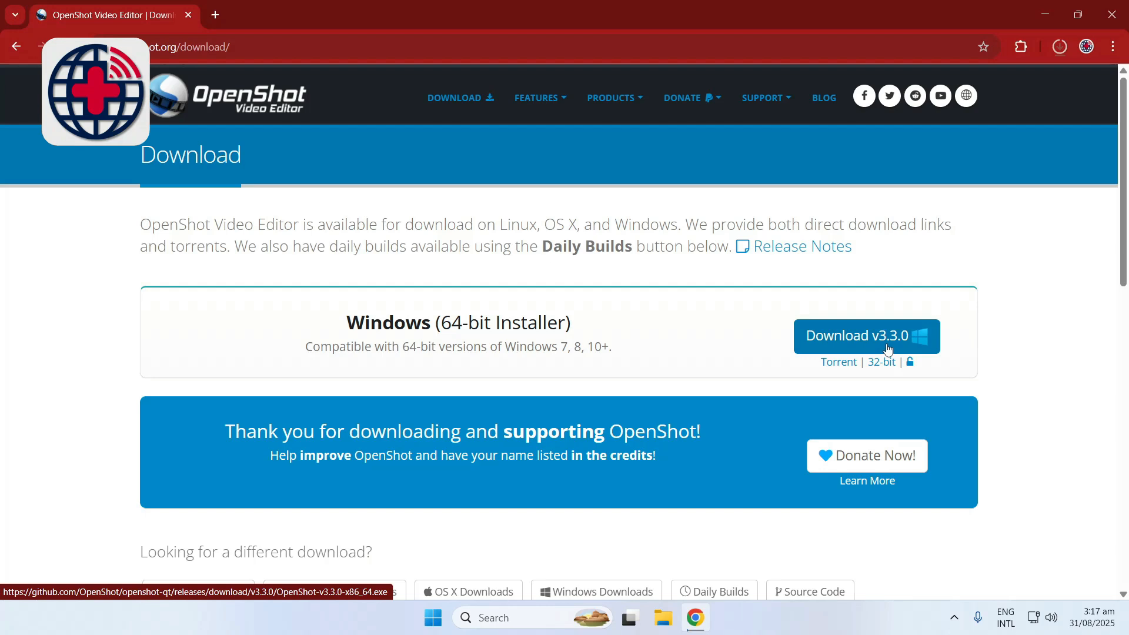
Pause the new installer download and run the existing OpenShot-v3.3.0-x86_64 installer from the Downloads folder, permitting it to make changes
{"action": "left_click", "coordinate": [1059, 50]}
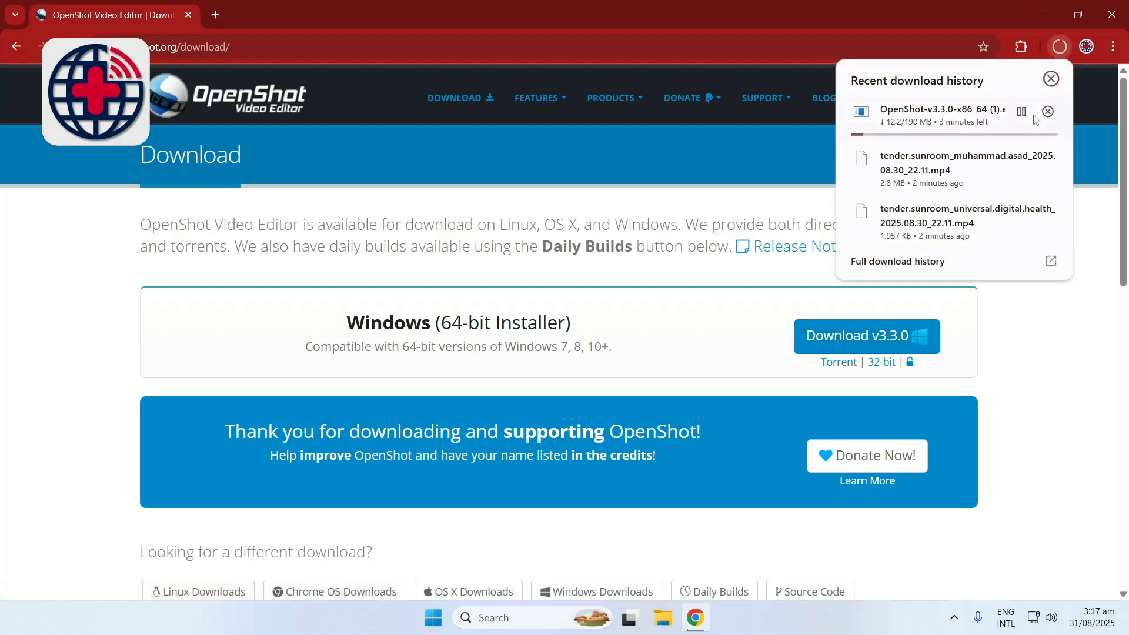
{"action": "left_click", "coordinate": [1022, 112]}
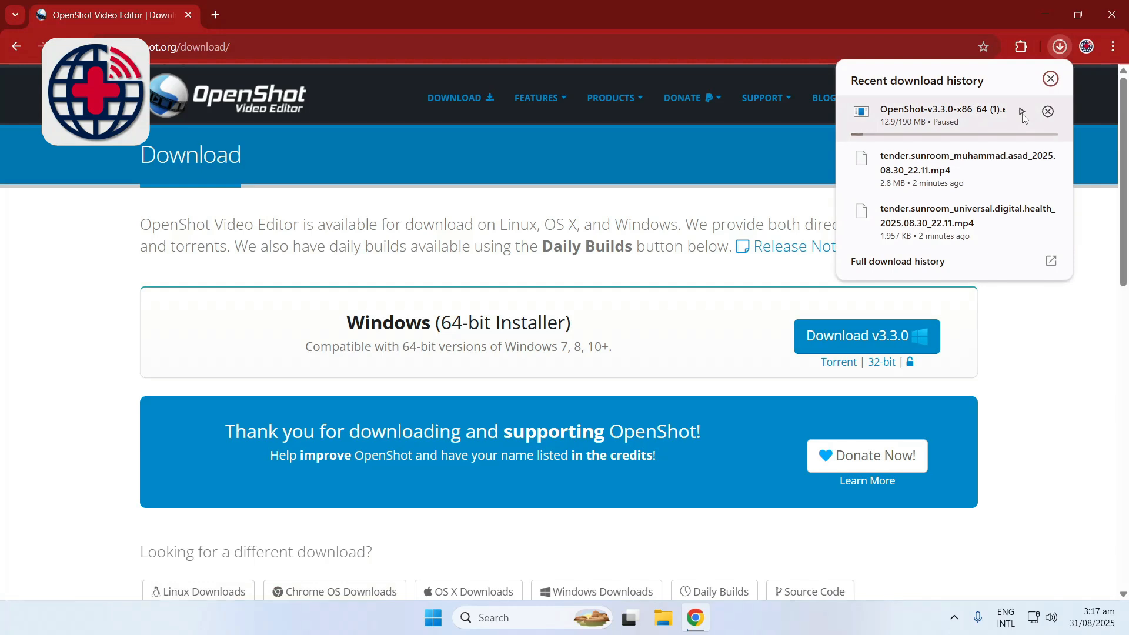
{"action": "left_click", "coordinate": [935, 261]}
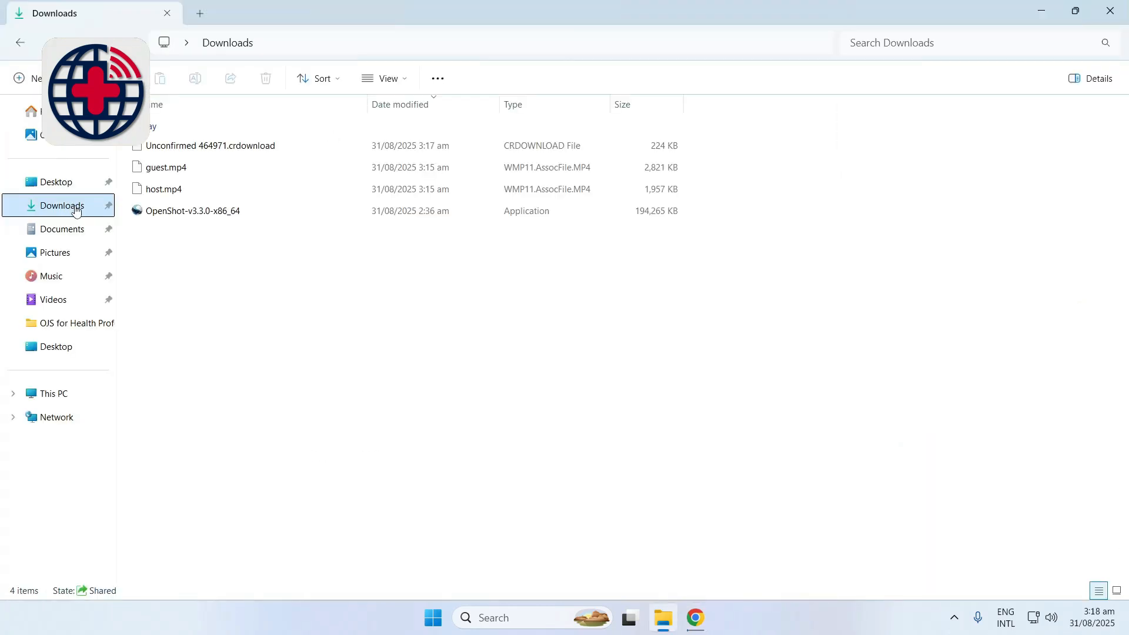
{"action": "left_click", "coordinate": [183, 217]}
{"action": "double_click", "coordinate": [182, 217]}
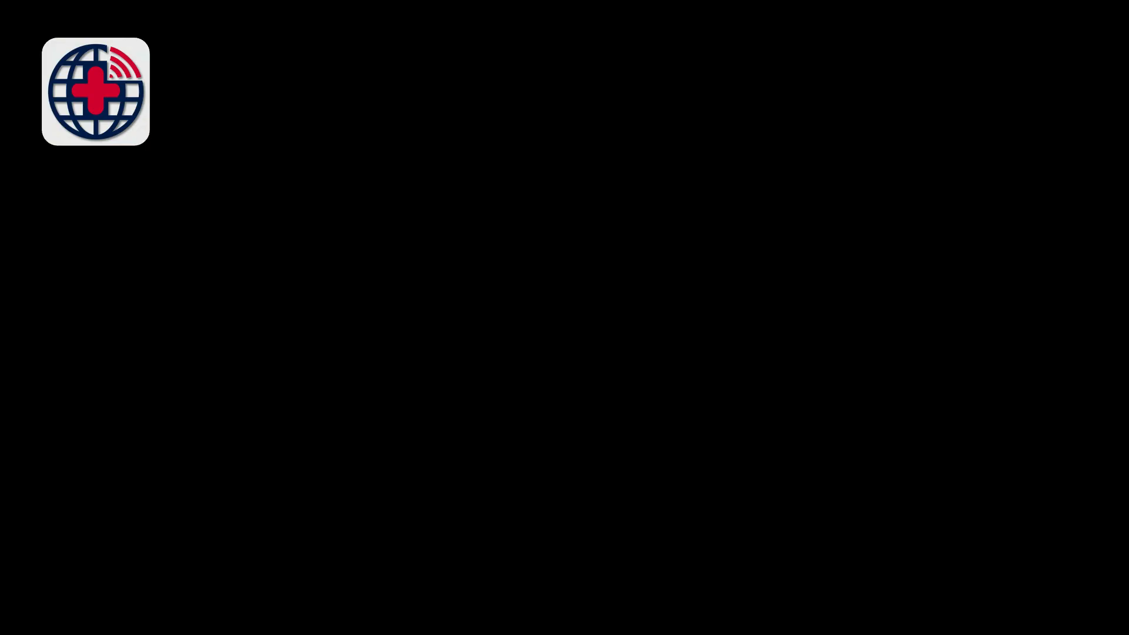
{"action": "left_click", "coordinate": [485, 438]}
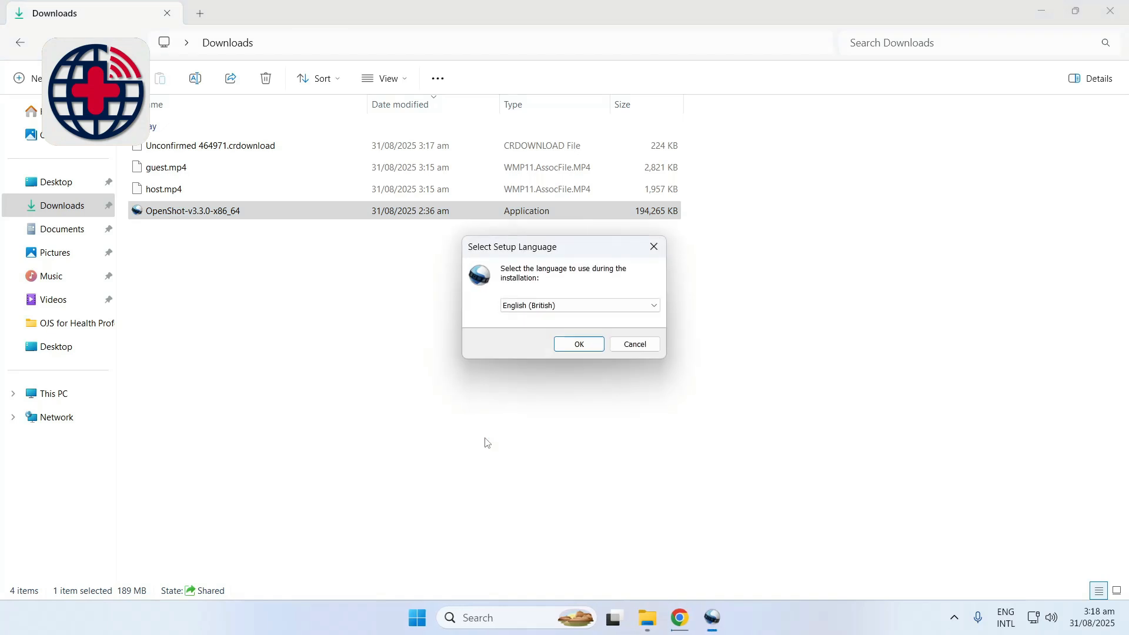
Choose English as the setup language and confirm it
{"action": "left_click", "coordinate": [654, 307]}
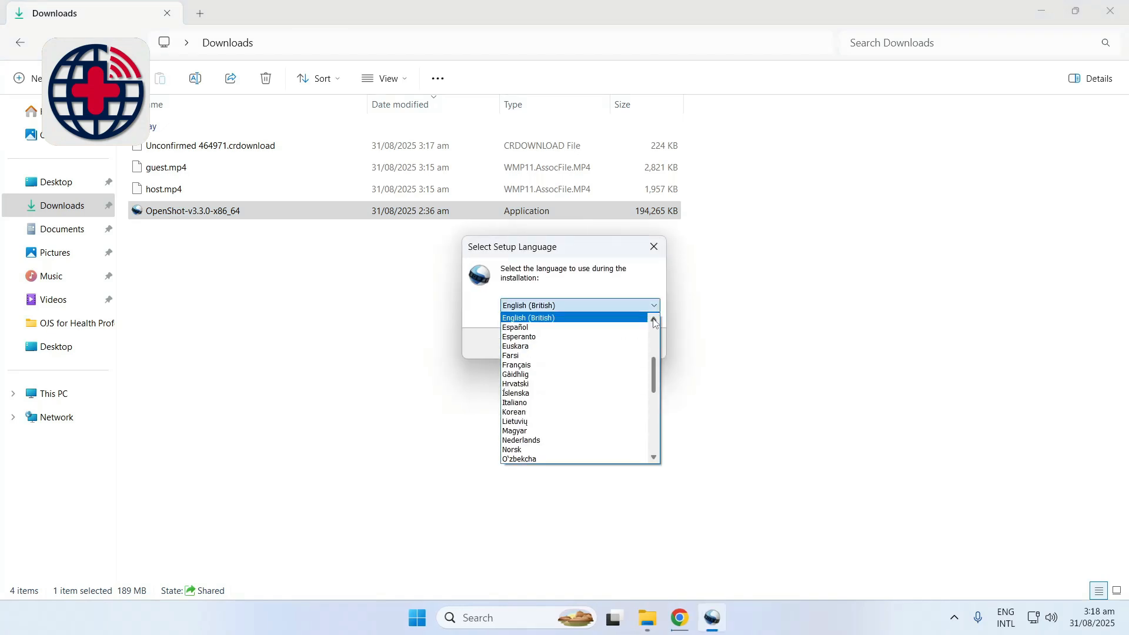
{"action": "scroll", "coordinate": [641, 324], "scroll_direction": "up", "scroll_amount": 1}
{"action": "left_click", "coordinate": [635, 321]}
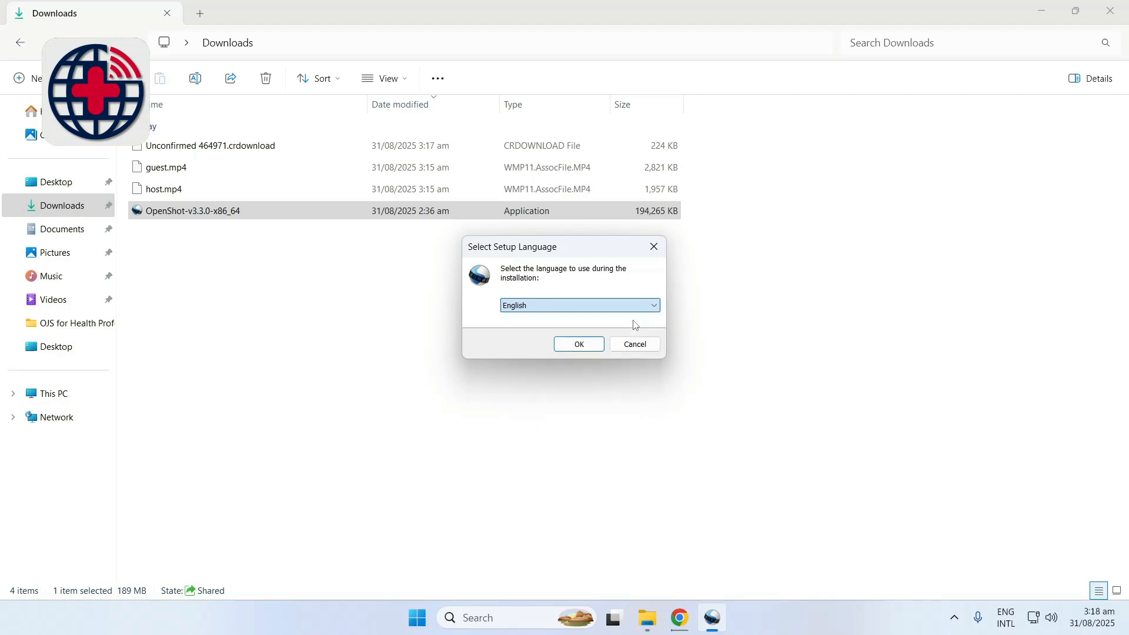
{"action": "left_click", "coordinate": [579, 345]}
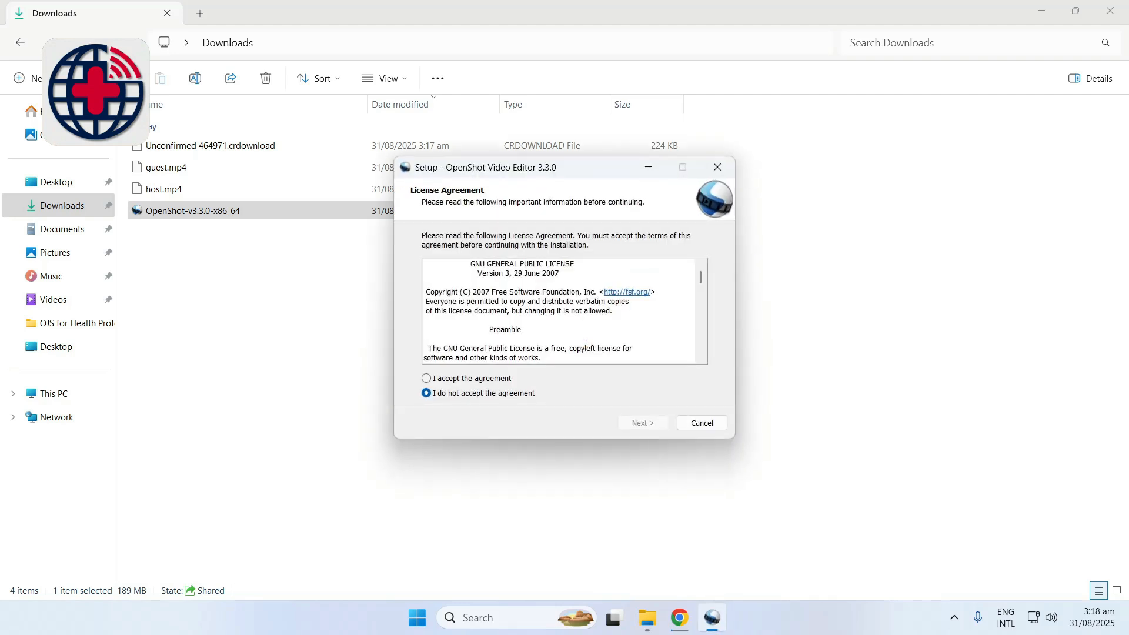
Accept the license agreement, clear the Windows Firewall exception task, and complete the installation with OpenShot Video Editor set to launch
{"action": "left_click", "coordinate": [505, 380]}
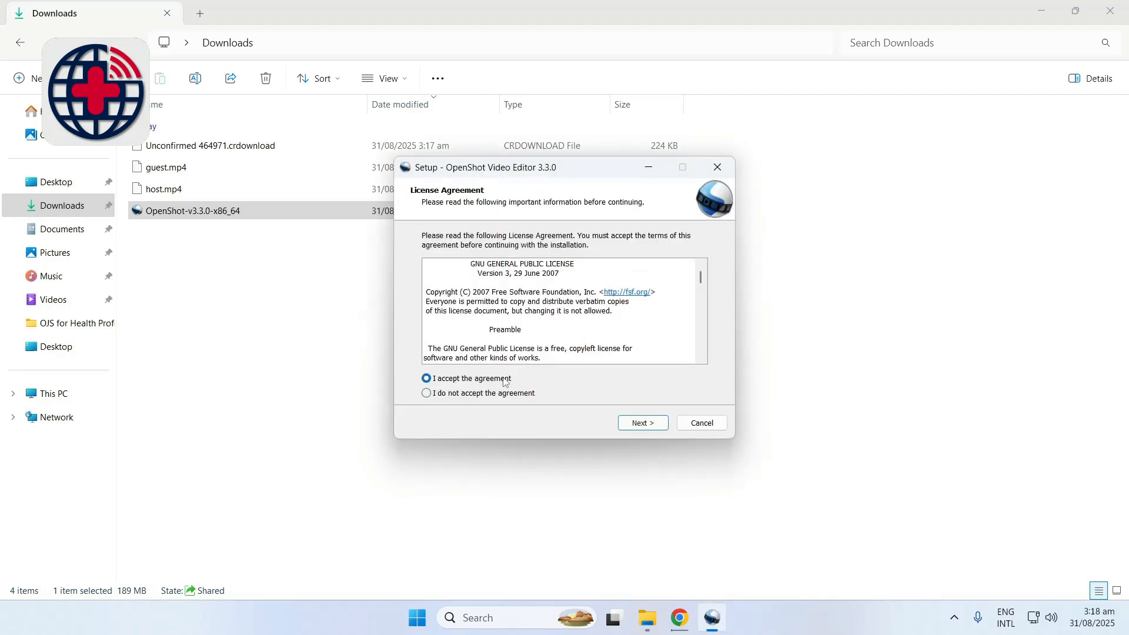
{"action": "left_click", "coordinate": [645, 425]}
{"action": "left_click", "coordinate": [645, 426]}
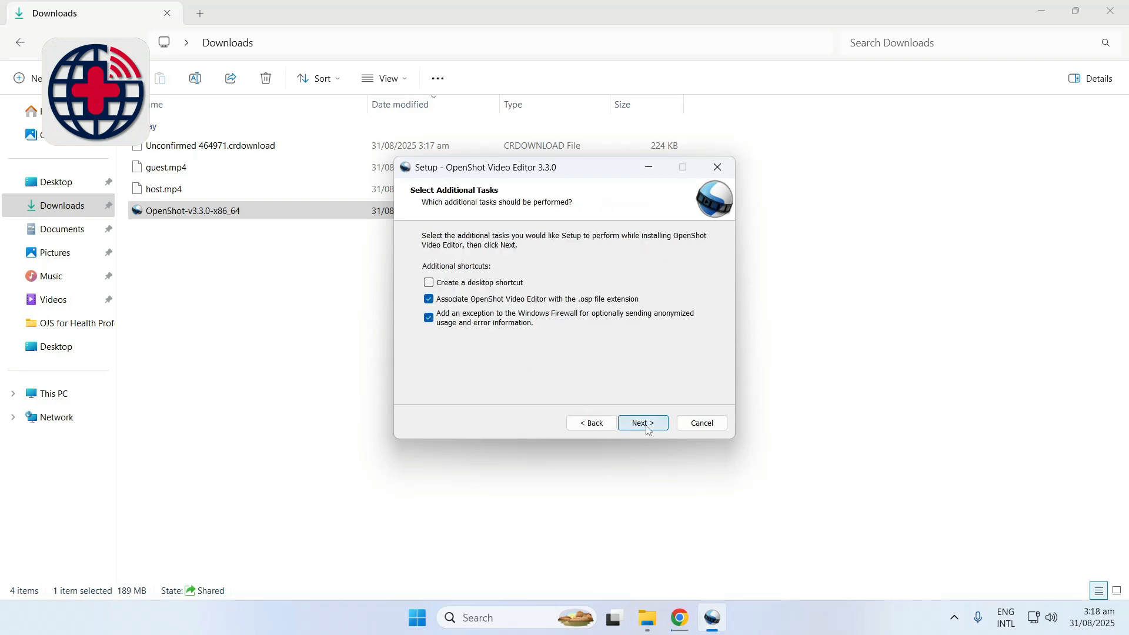
{"action": "left_click", "coordinate": [516, 322]}
{"action": "left_click", "coordinate": [644, 424]}
{"action": "left_click", "coordinate": [644, 426]}
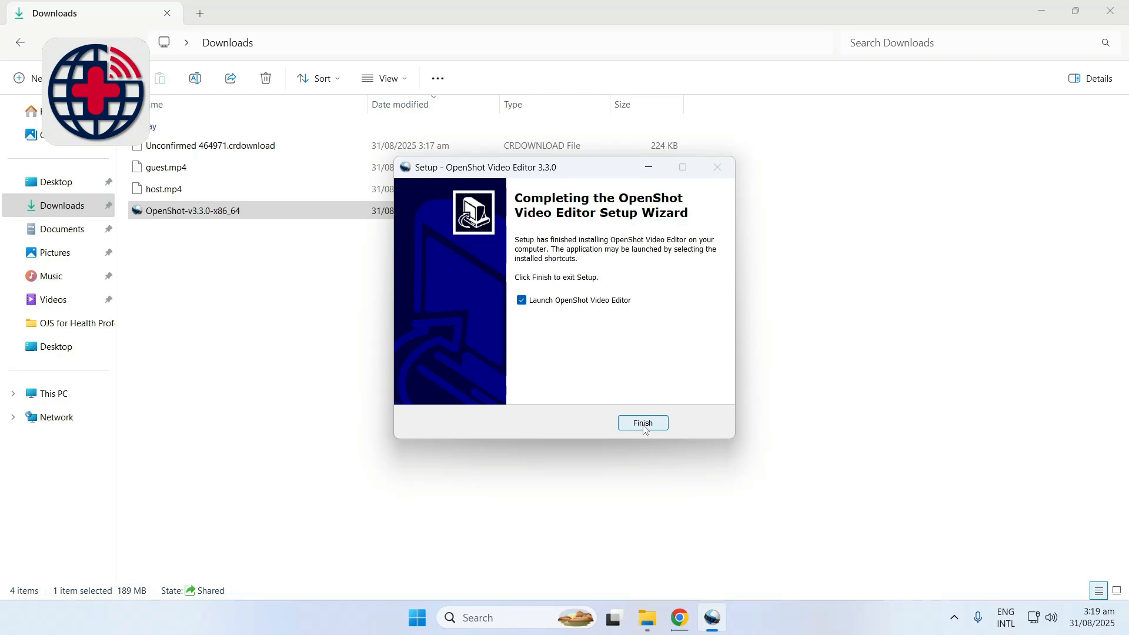
{"action": "left_click", "coordinate": [644, 425]}
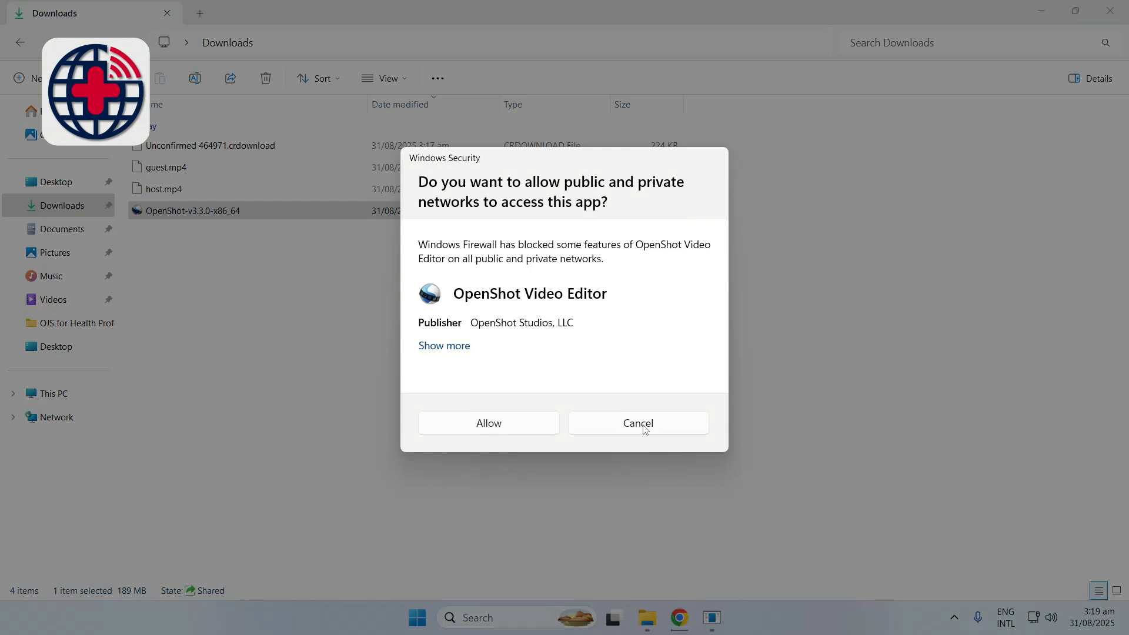
Allow OpenShot Video Editor through the Windows Firewall on both public and private networks
{"action": "left_click", "coordinate": [465, 348]}
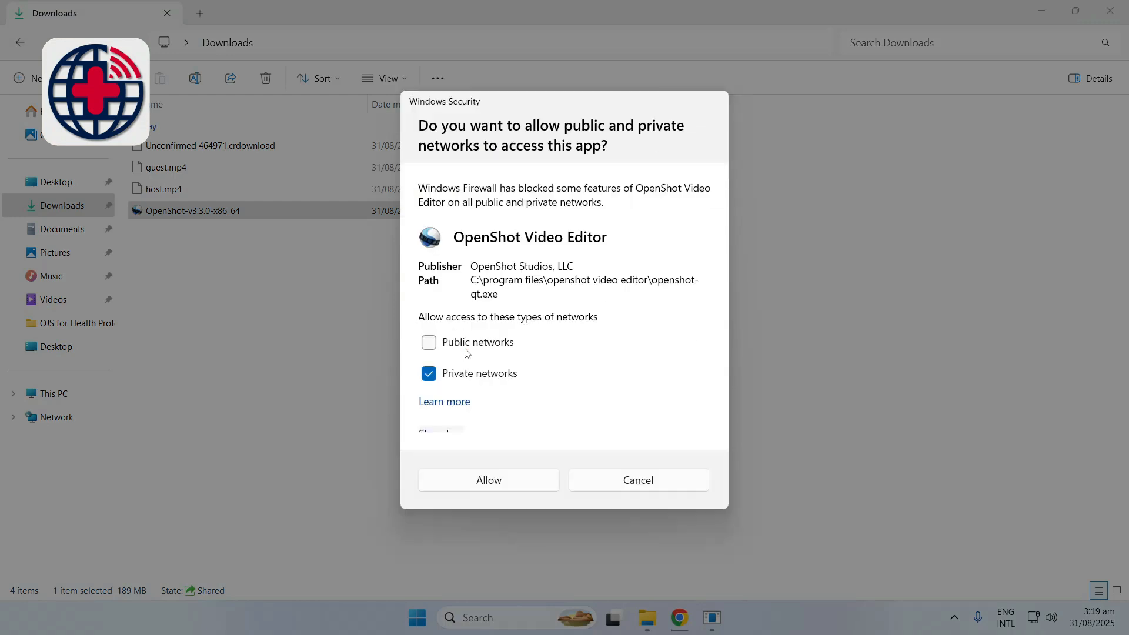
{"action": "left_click", "coordinate": [432, 344]}
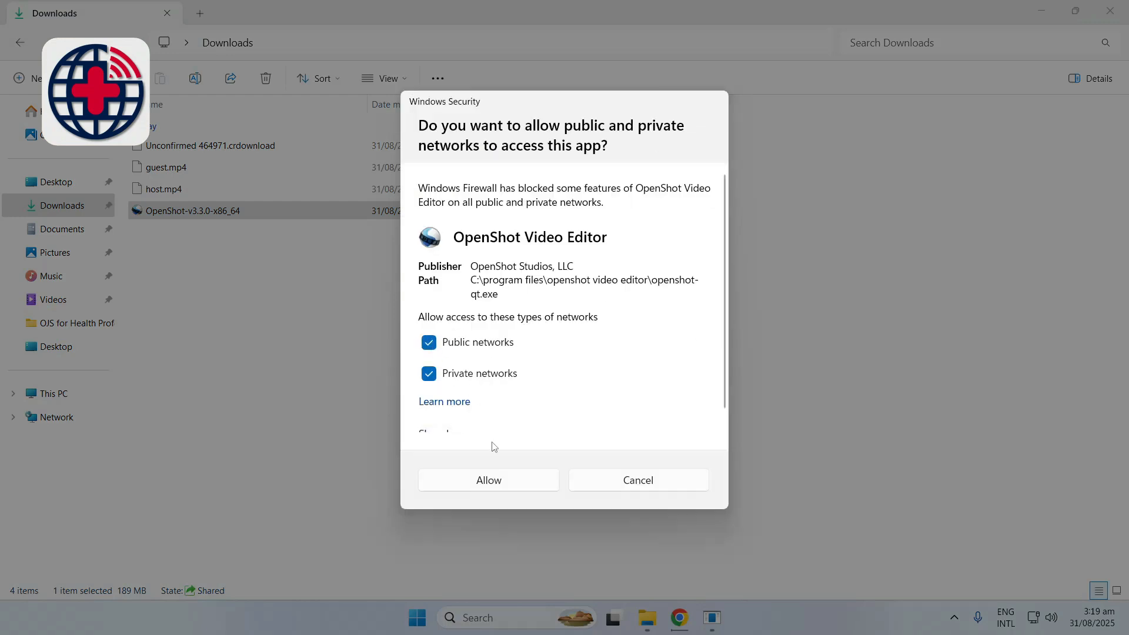
{"action": "left_click", "coordinate": [494, 482]}
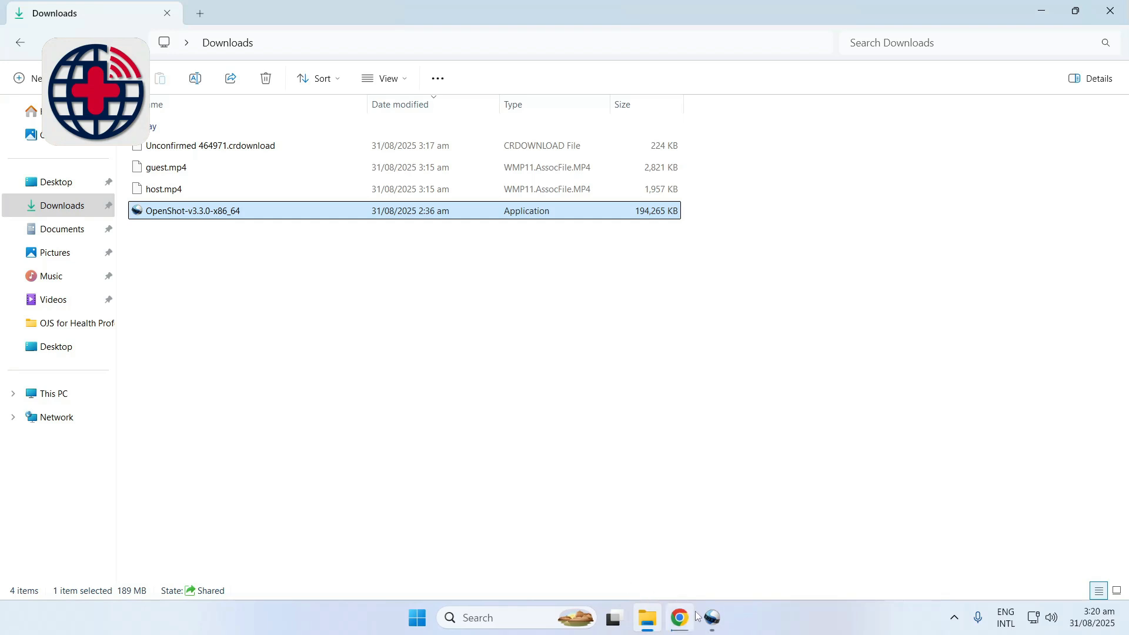
Maximize the OpenShot window and hide its welcome tutorial, closing OpenShot and the Downloads folder when done
{"action": "mouse_move", "coordinate": [712, 617]}
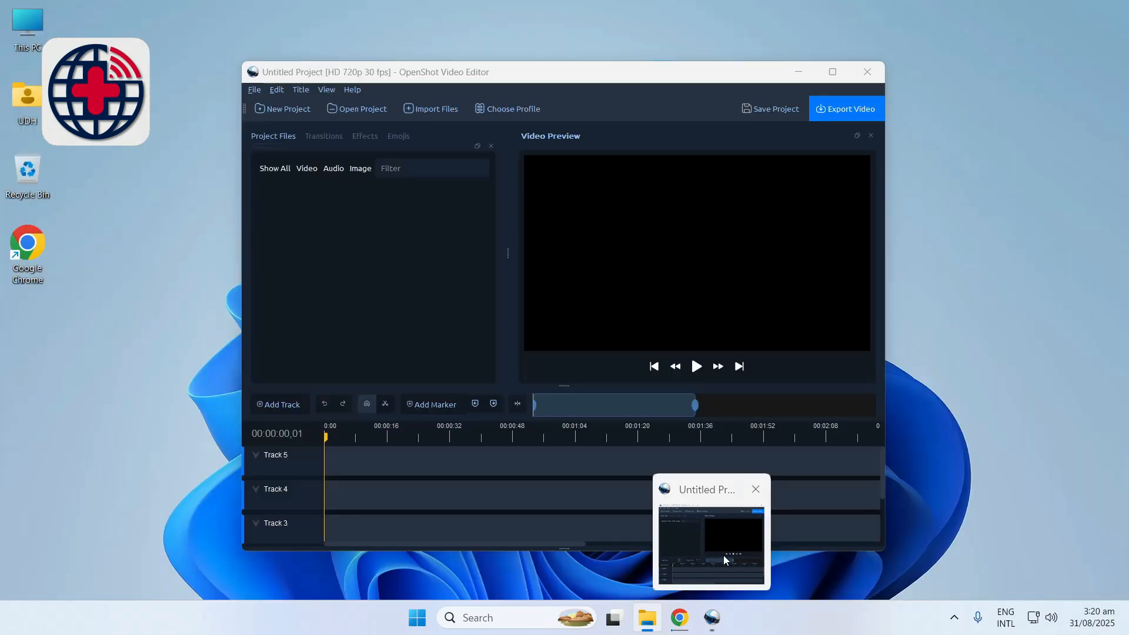
{"action": "left_click", "coordinate": [723, 555]}
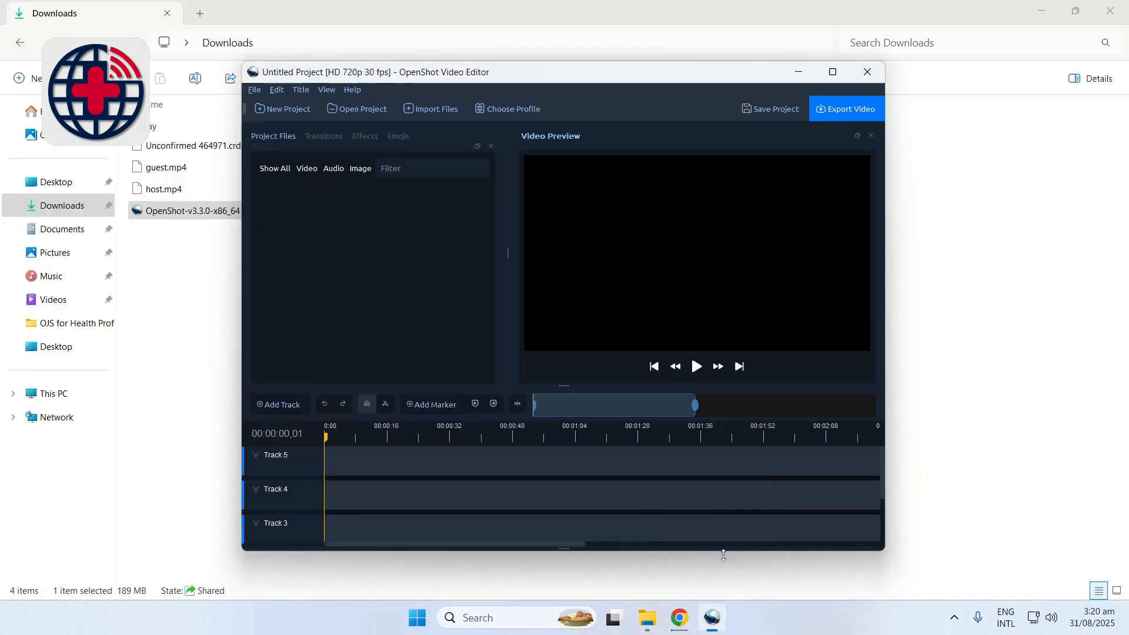
{"action": "left_click", "coordinate": [834, 73]}
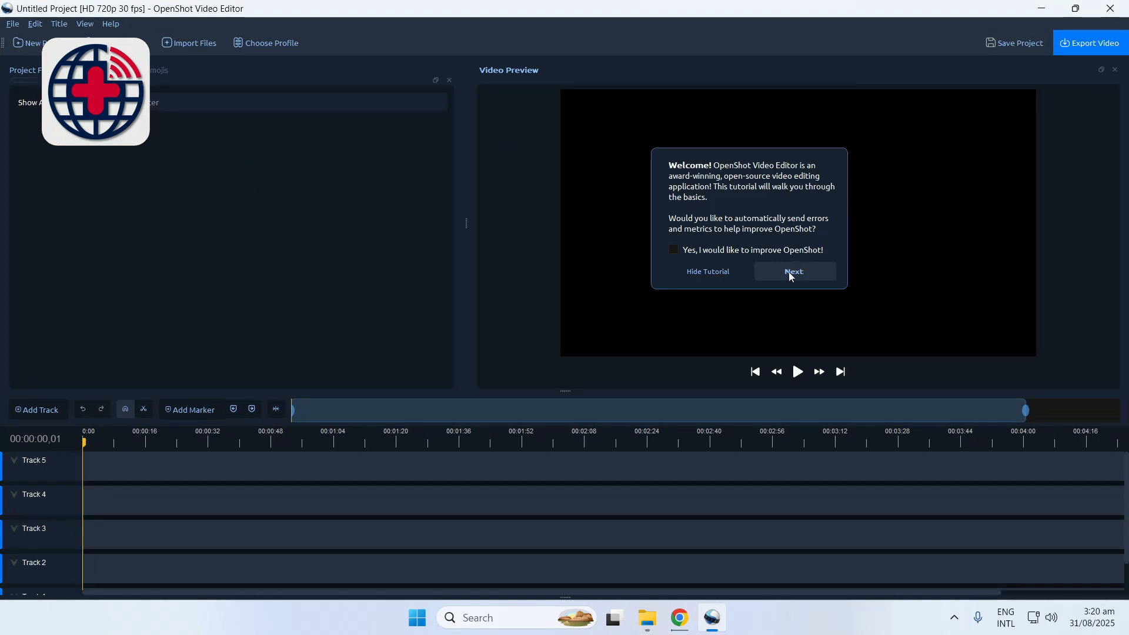
{"action": "left_click", "coordinate": [726, 276]}
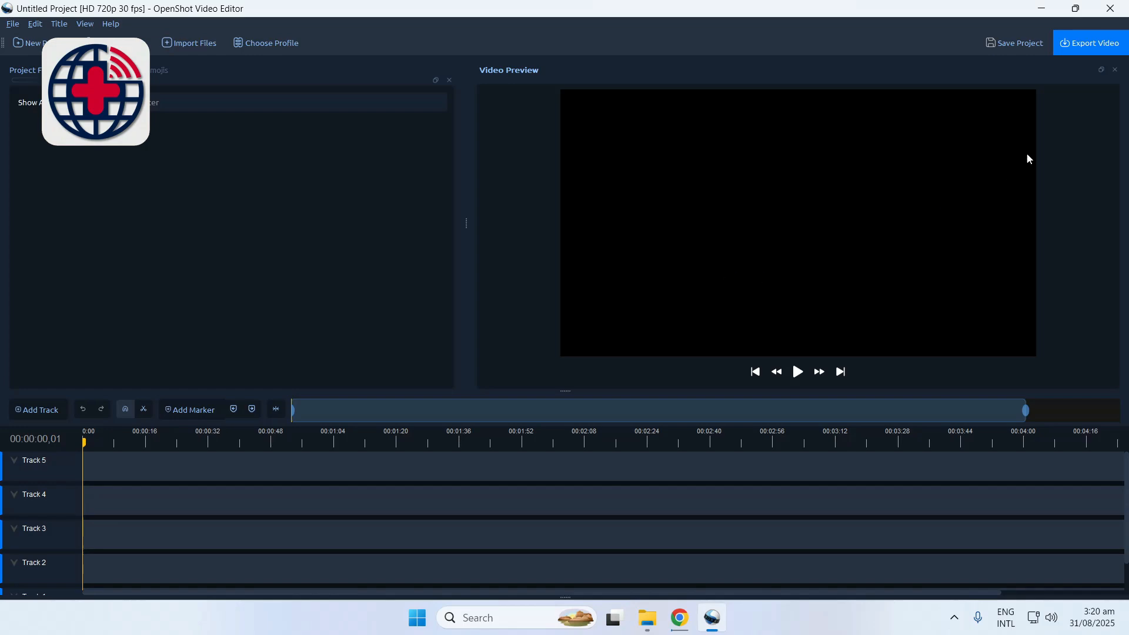
{"action": "left_click", "coordinate": [1123, 11]}
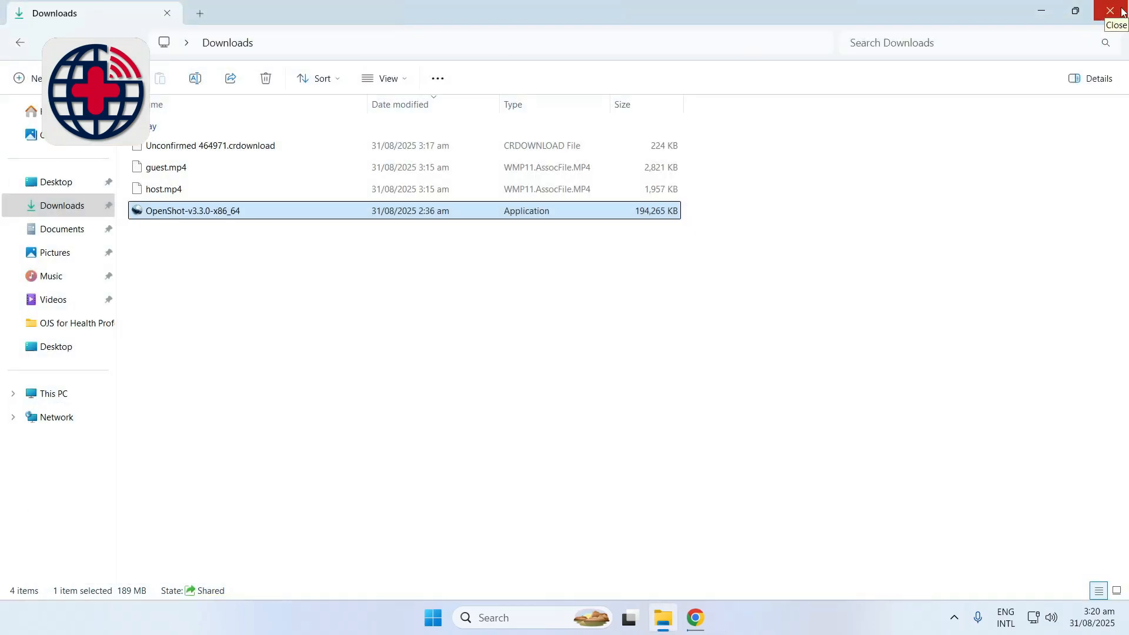
{"action": "left_click", "coordinate": [1122, 12]}
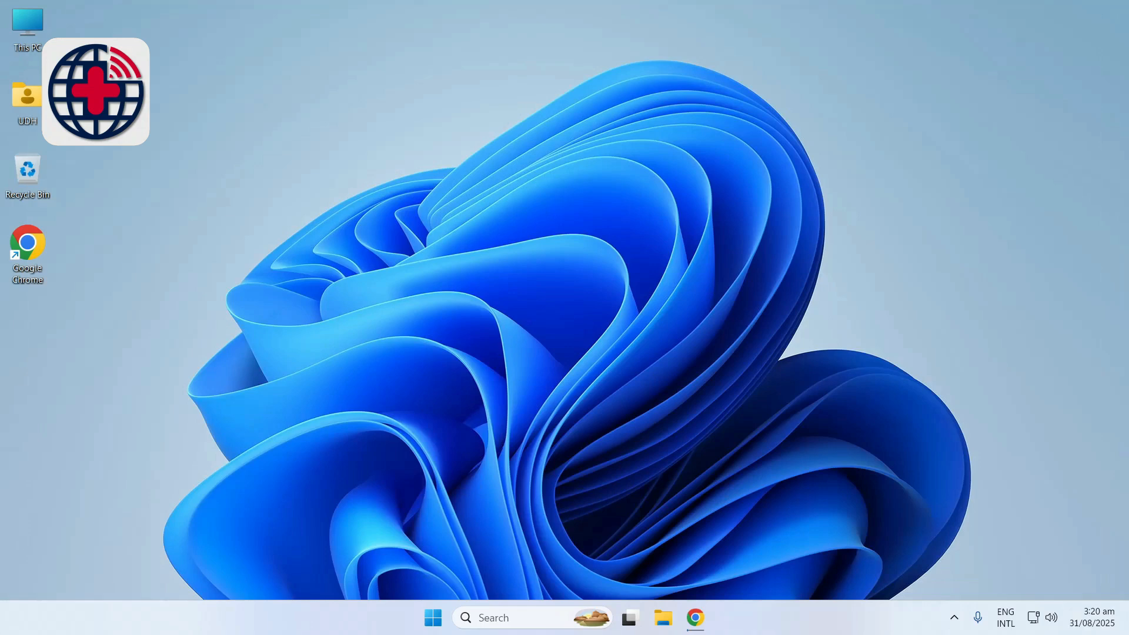
Switch to Chrome, open the copied Google Drive link to the UDH Podcast Overlay folder, and show its files as a list
{"action": "left_click", "coordinate": [695, 617]}
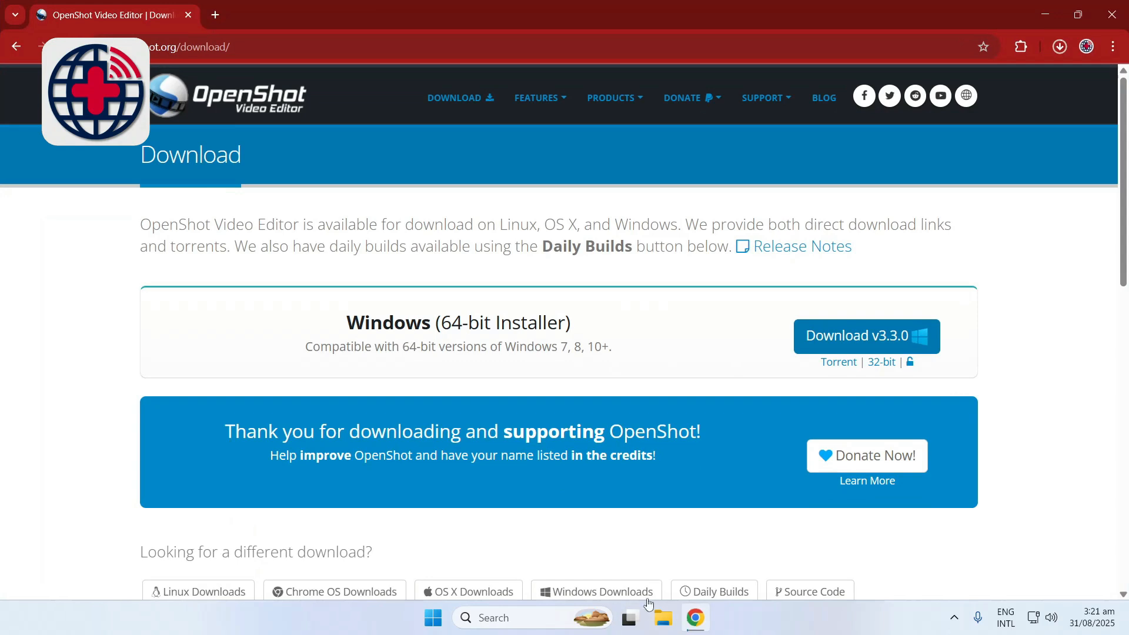
{"action": "right_click", "coordinate": [221, 47]}
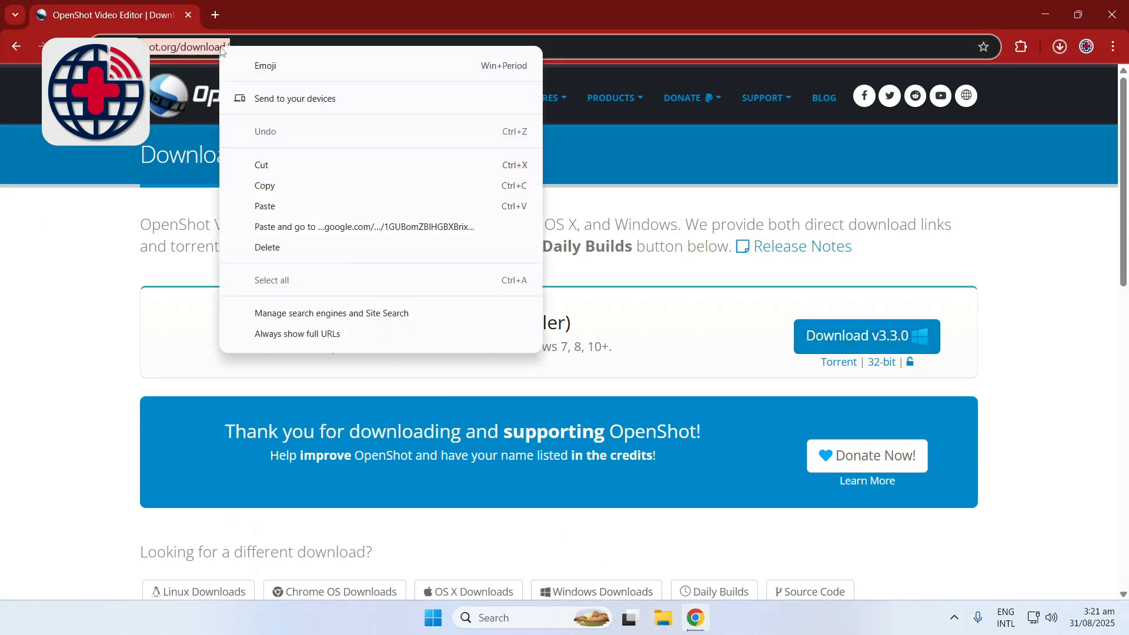
{"action": "left_click", "coordinate": [278, 227]}
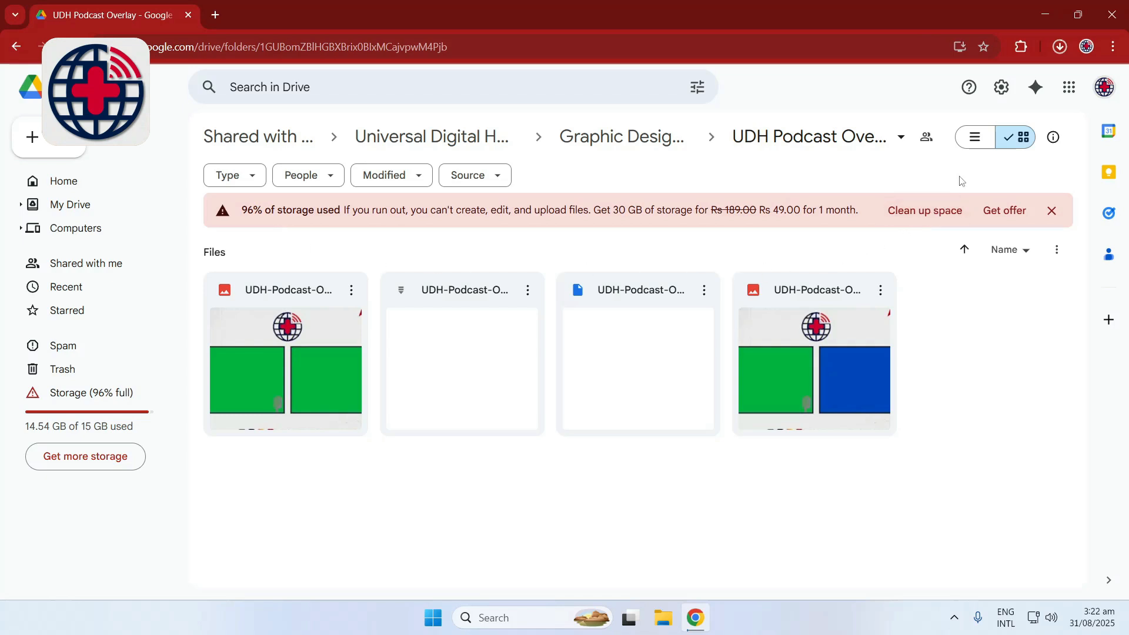
{"action": "left_click", "coordinate": [976, 138]}
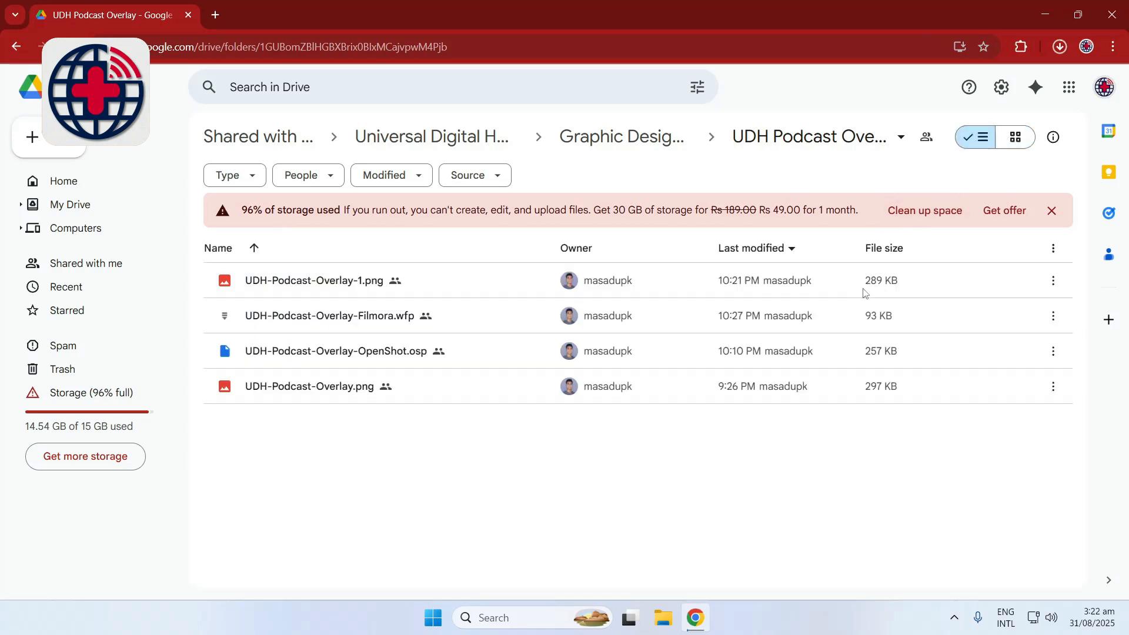
{"action": "left_click_drag", "start_coordinate": [434, 453], "coordinate": [344, 358]}
{"action": "key", "text": "Escape"}
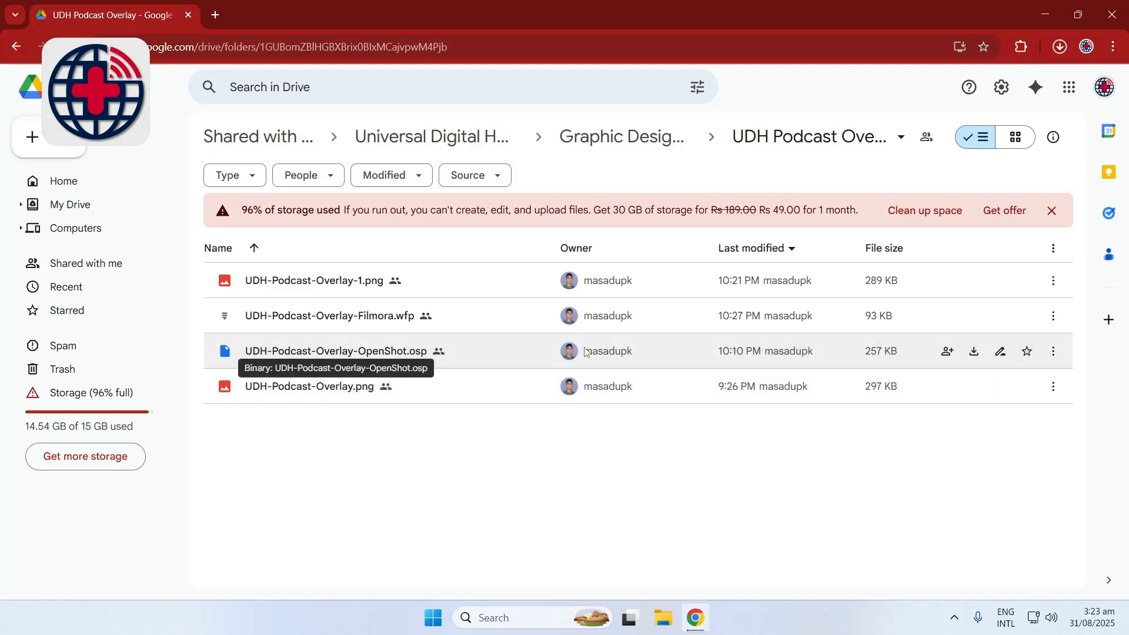
Download UDH-Podcast-Overlay-OpenShot.osp and UDH-Podcast-Overlay.png, then exit Chrome despite the paused download
{"action": "left_click", "coordinate": [975, 354]}
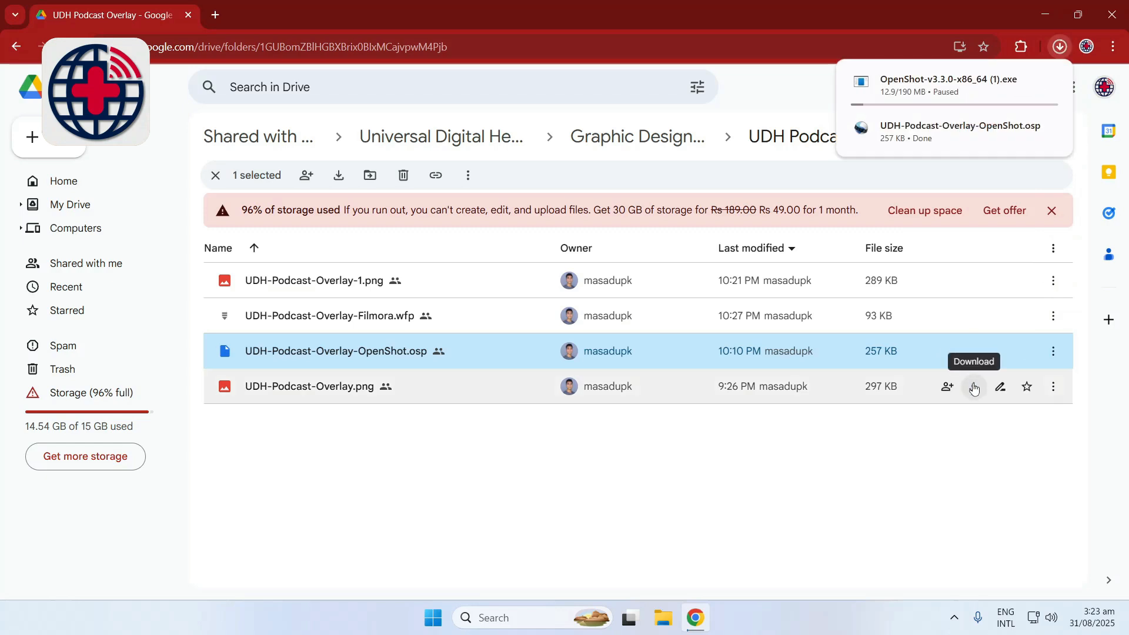
{"action": "left_click", "coordinate": [974, 389]}
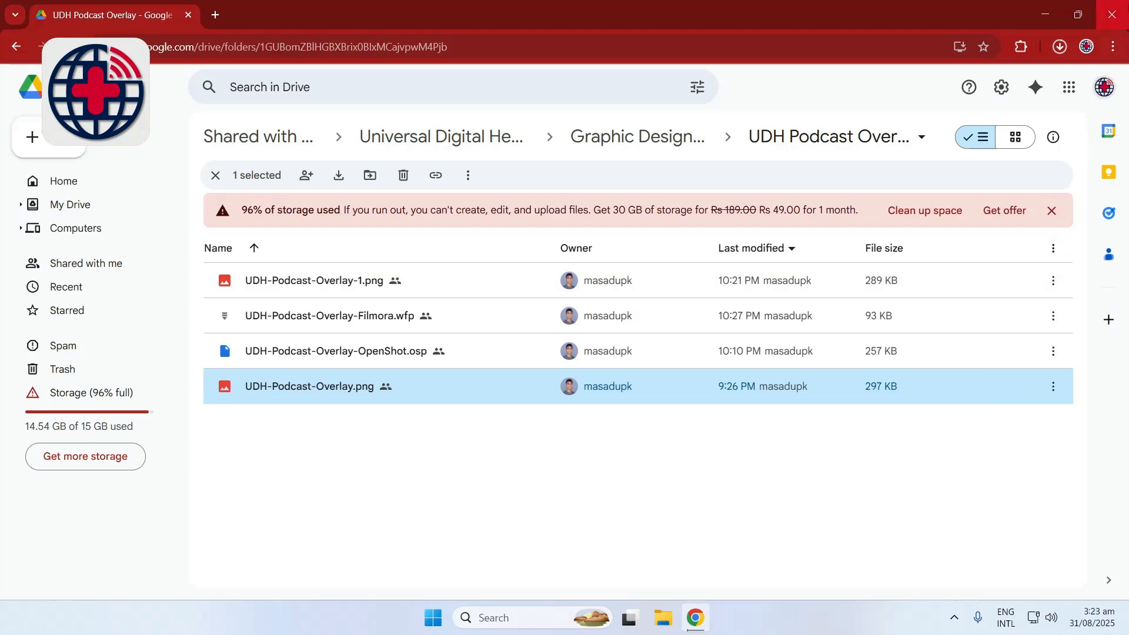
{"action": "left_click", "coordinate": [1112, 14]}
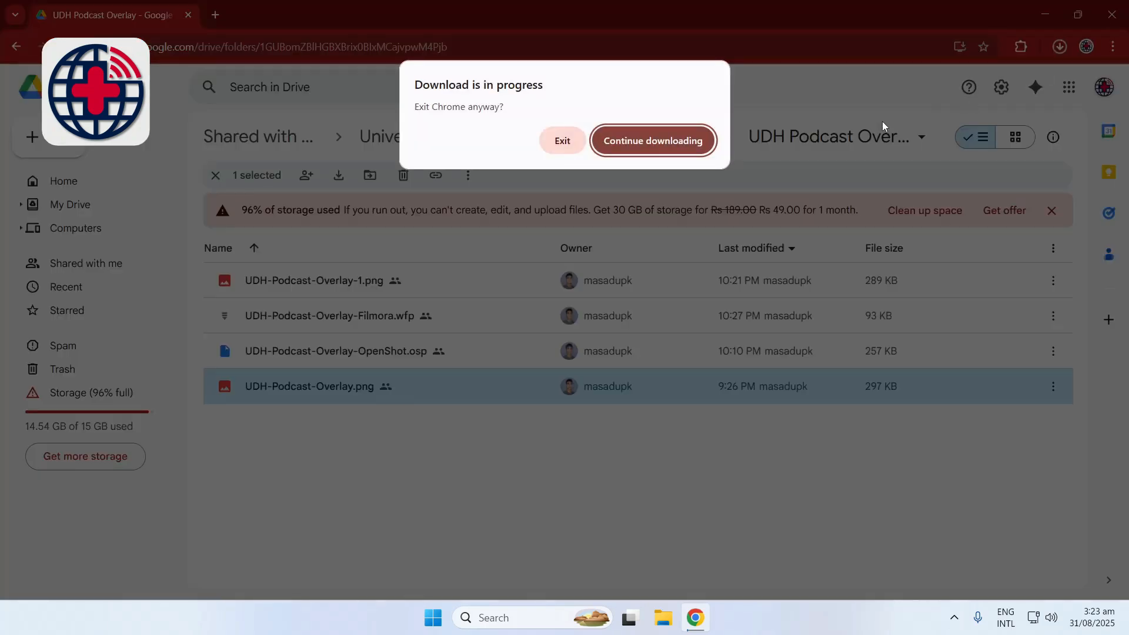
{"action": "left_click", "coordinate": [566, 142]}
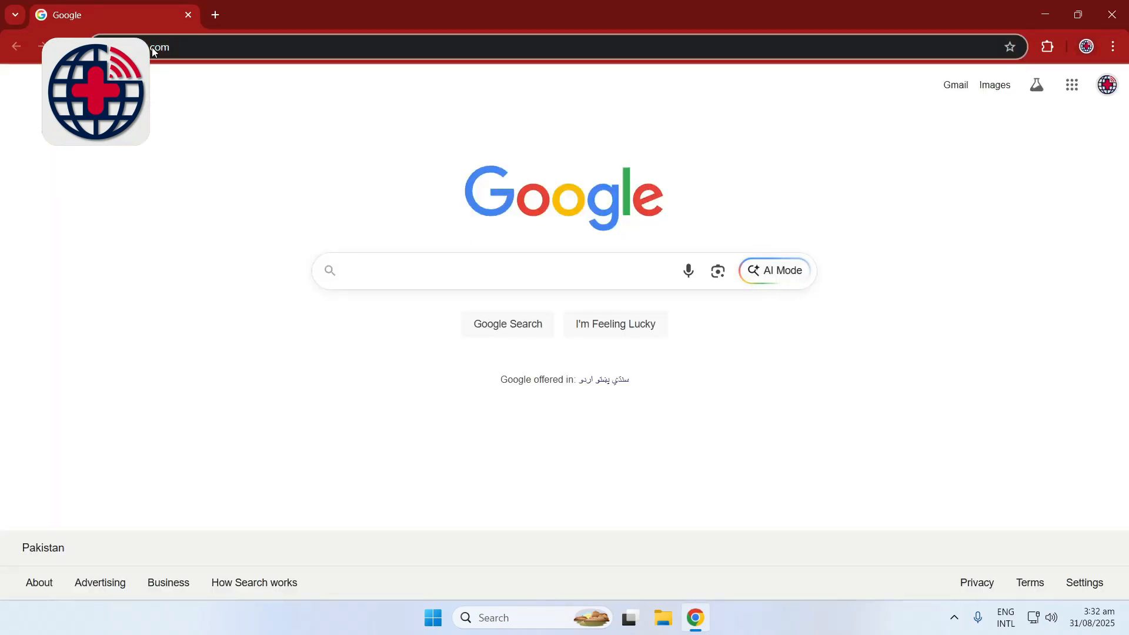
Download UDH-Outro.mp4 and UDH-Intro-with-Music.mp4 from the UDH Branding Assets folder at the copied Google Drive link, and close Chrome
{"action": "right_click", "coordinate": [152, 51]}
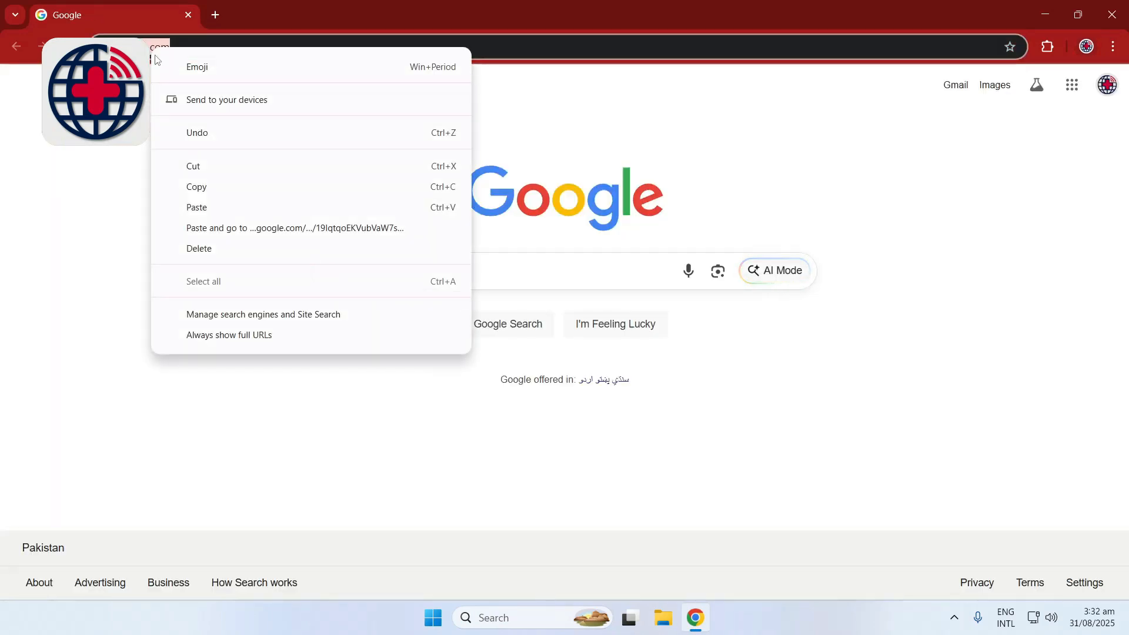
{"action": "left_click", "coordinate": [220, 227]}
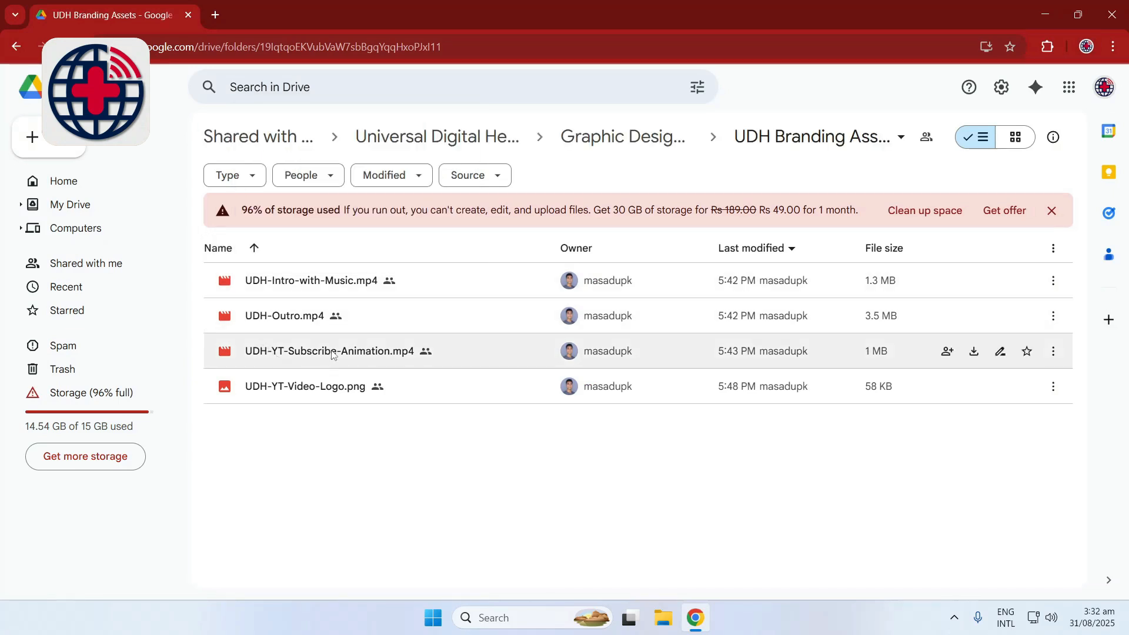
{"action": "left_click", "coordinate": [351, 334]}
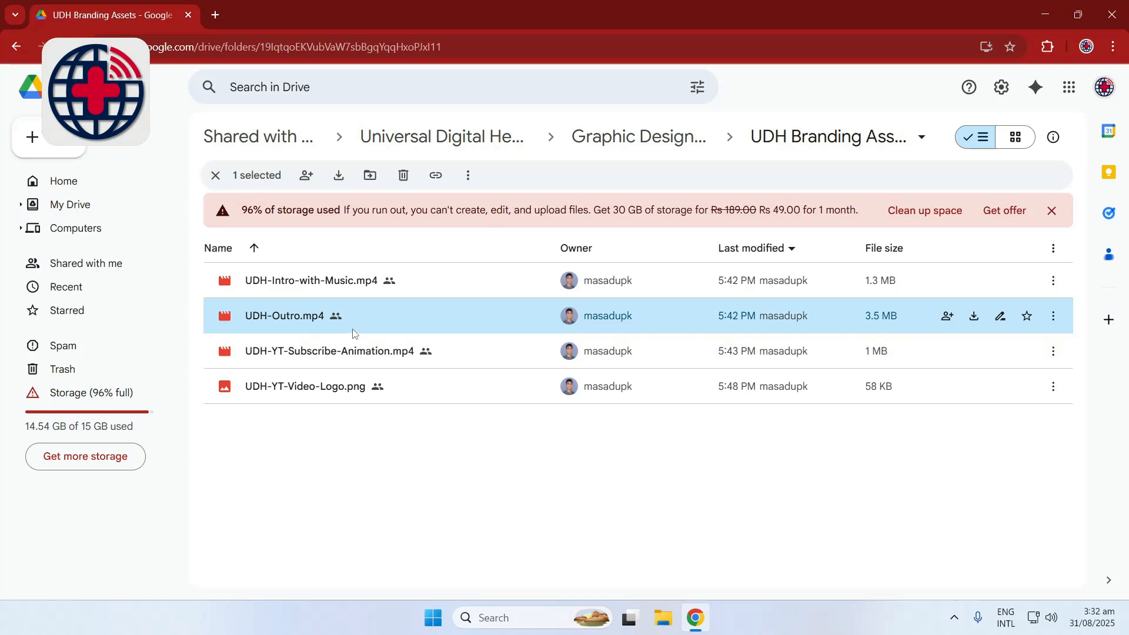
{"action": "left_click", "coordinate": [979, 325]}
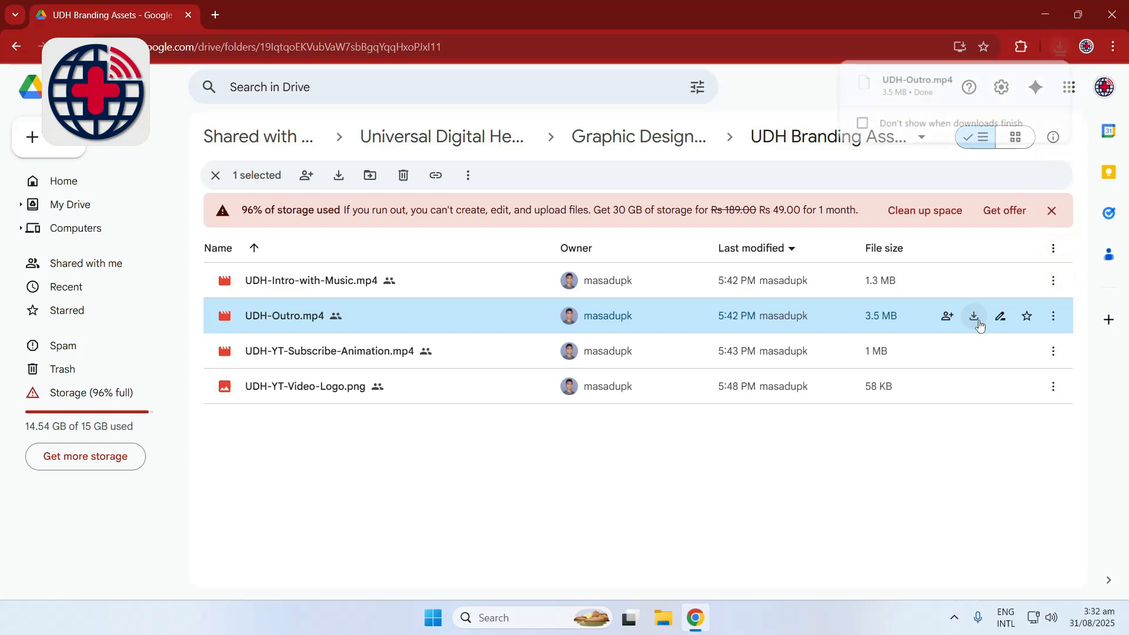
{"action": "left_click", "coordinate": [976, 282]}
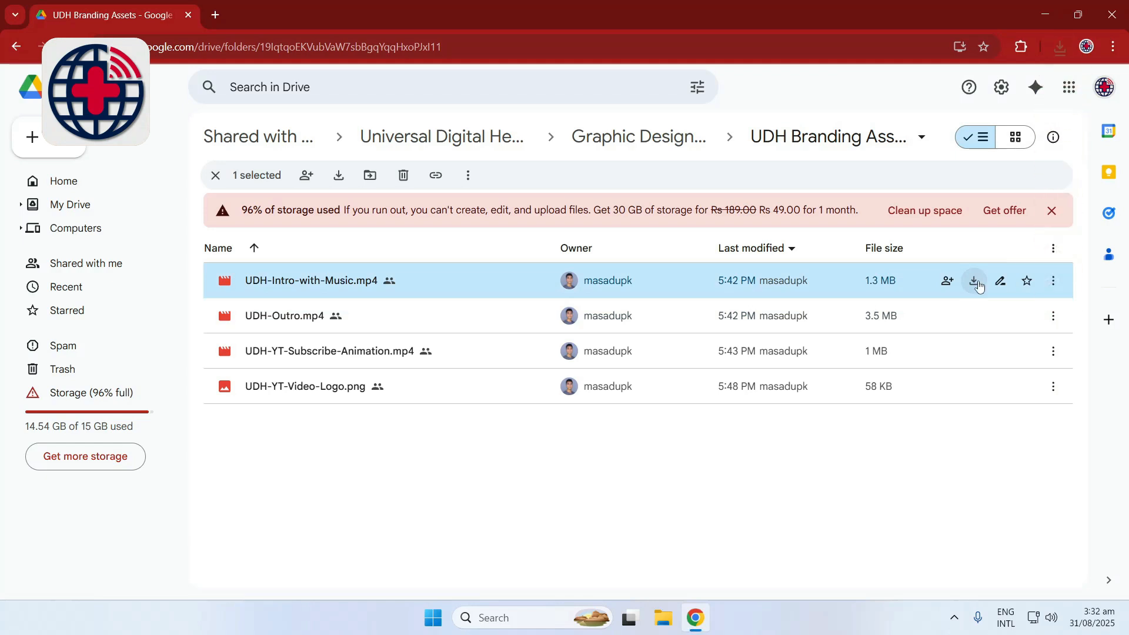
{"action": "left_click", "coordinate": [1117, 10]}
Open the UDH-Podcast-Overlay-OpenShot project from the Downloads folder in OpenShot
{"action": "double_click", "coordinate": [33, 99]}
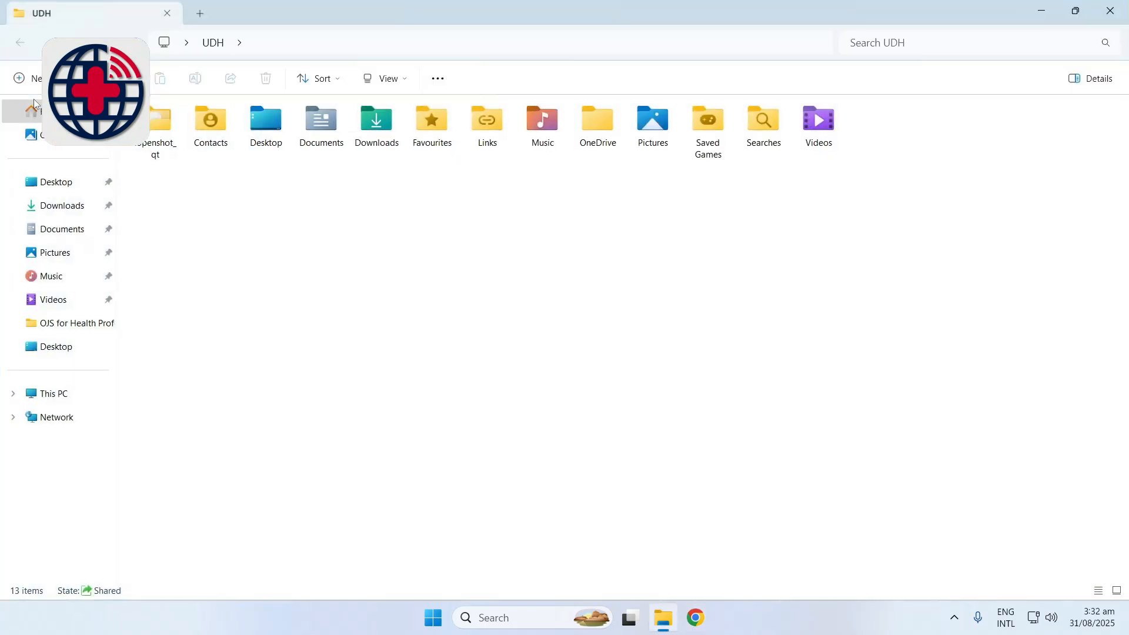
{"action": "left_click", "coordinate": [61, 209]}
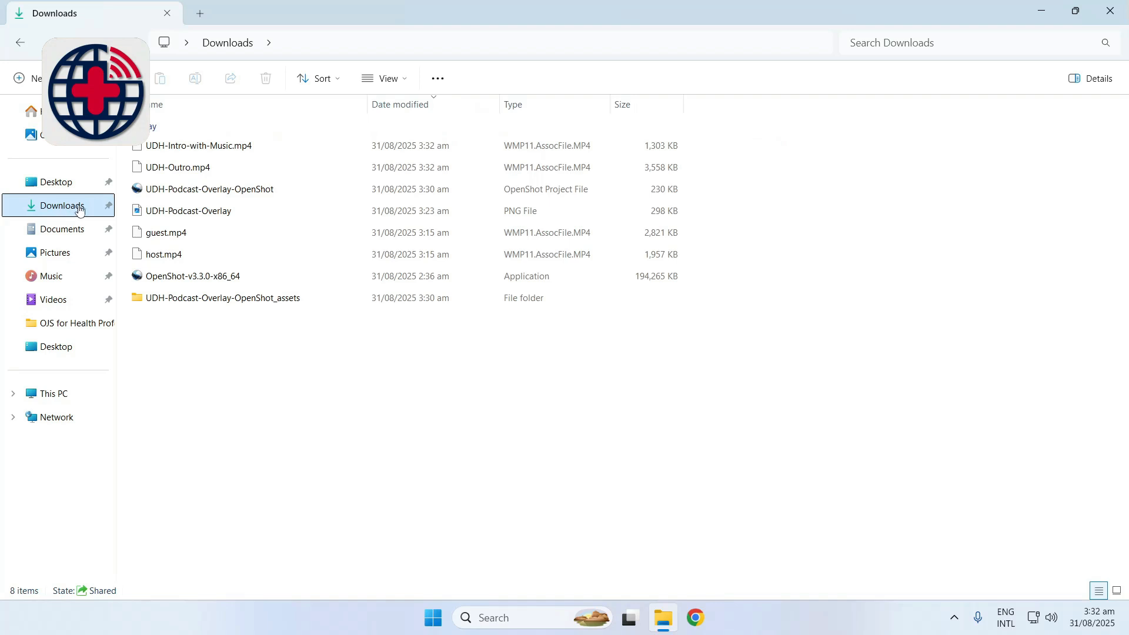
{"action": "left_click", "coordinate": [196, 193]}
{"action": "double_click", "coordinate": [195, 193]}
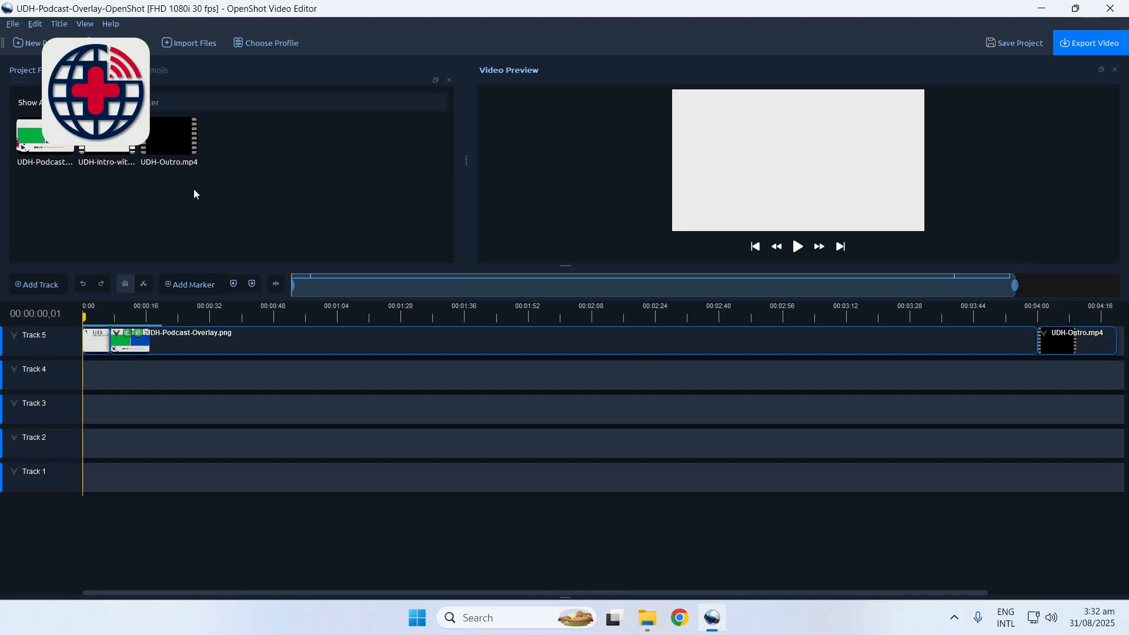
Import guest.mp4 and host.mp4 from the Downloads folder into the project files
{"action": "left_click", "coordinate": [196, 46]}
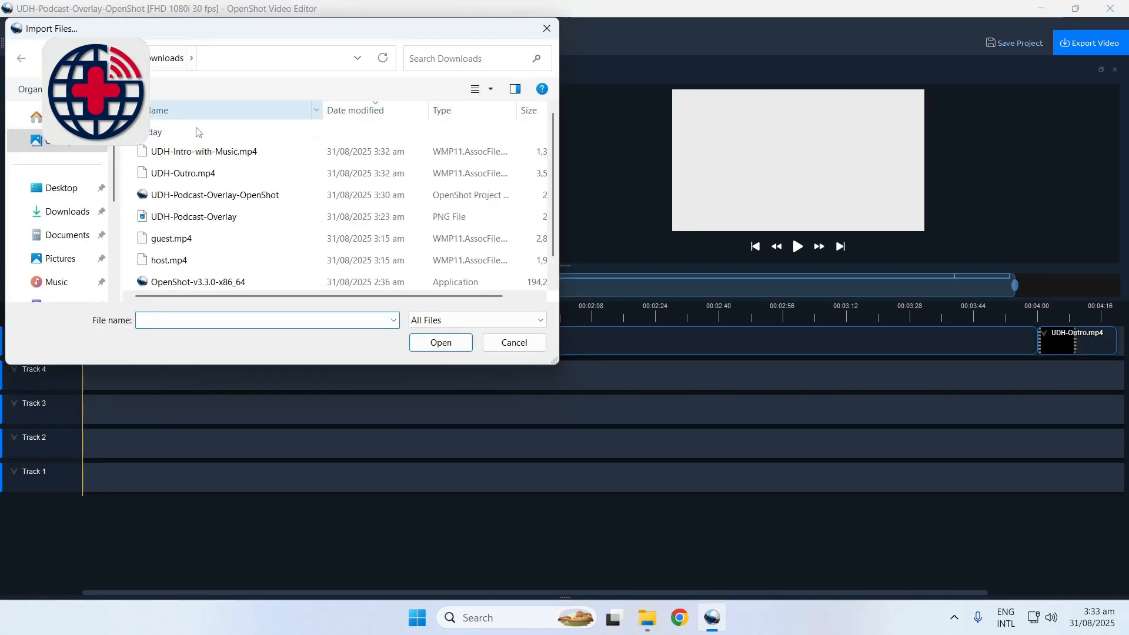
{"action": "left_click", "coordinate": [196, 240]}
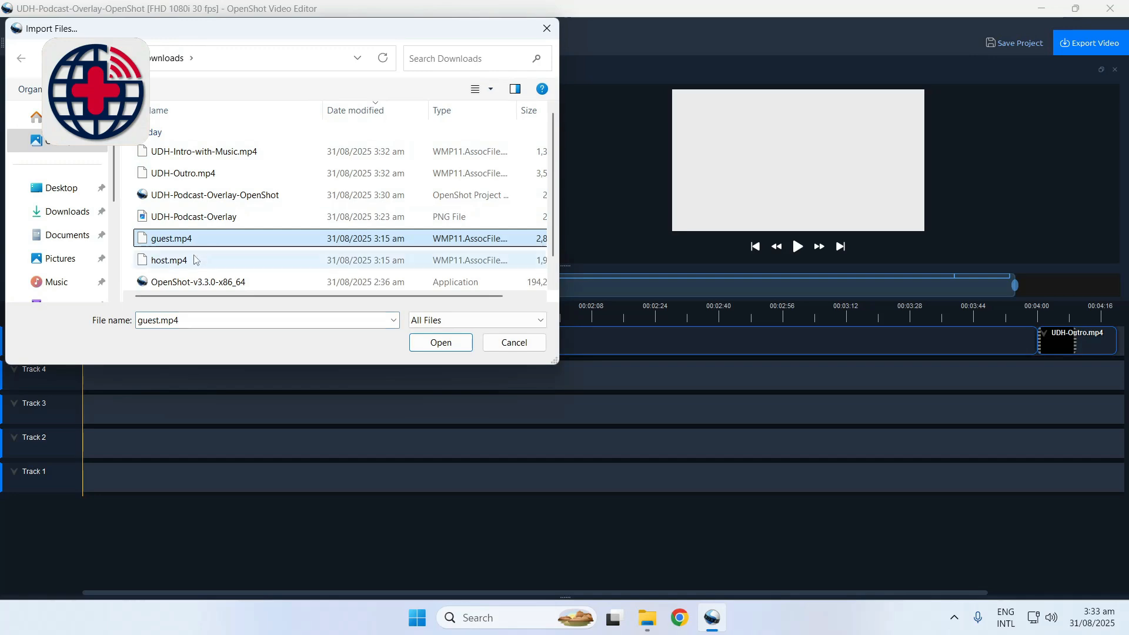
{"action": "left_click", "coordinate": [195, 263], "text": "ctrl"}
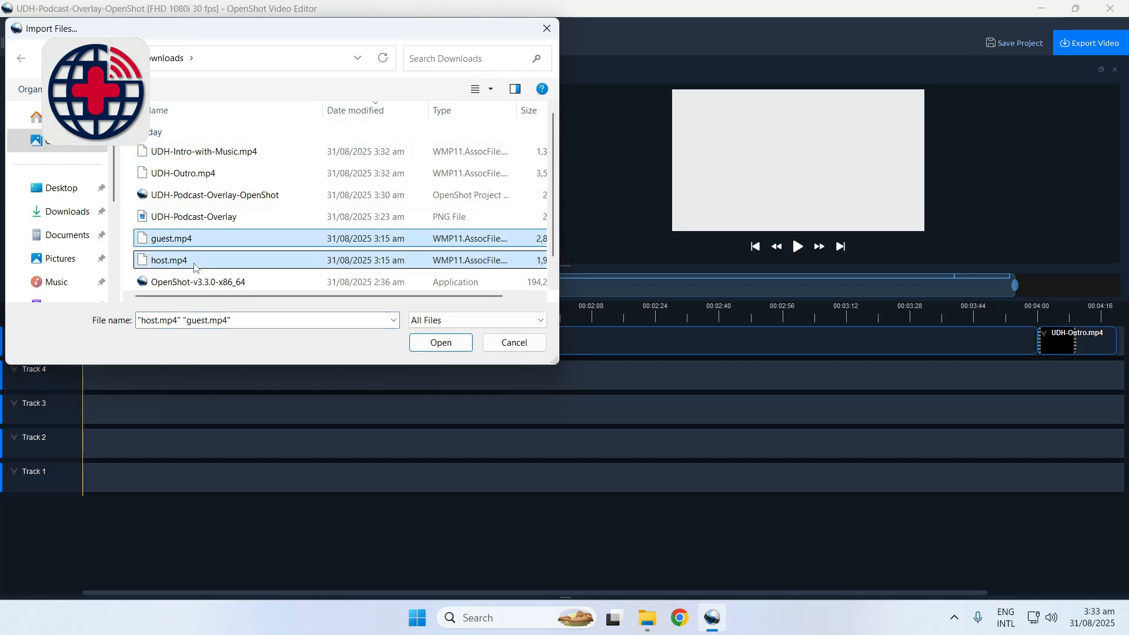
{"action": "left_click", "coordinate": [444, 343]}
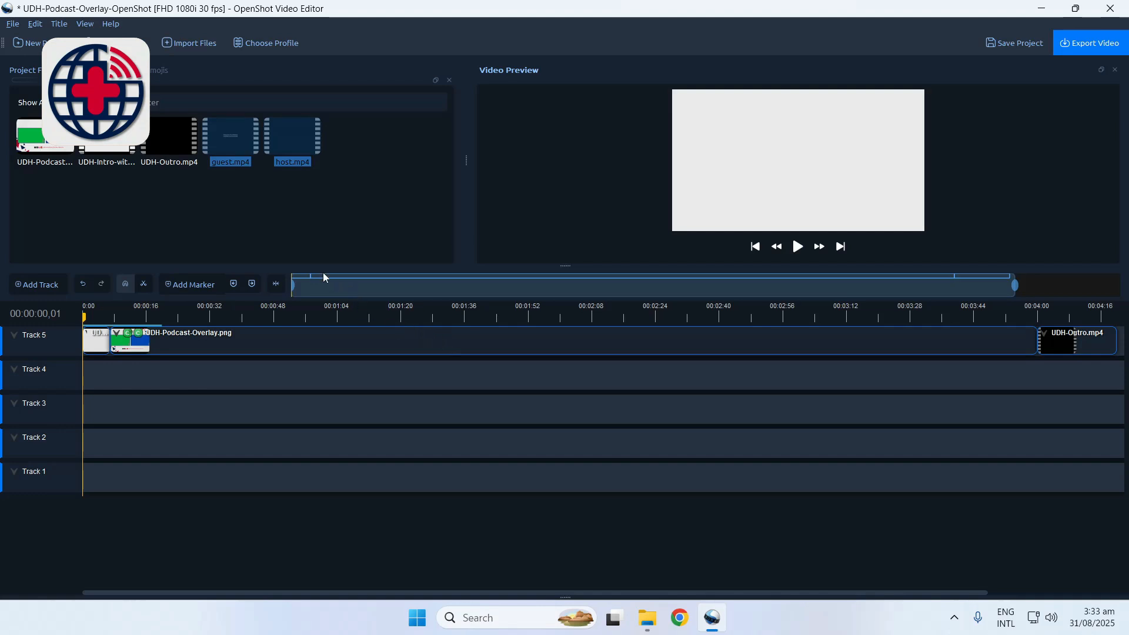
{"action": "left_click", "coordinate": [293, 228]}
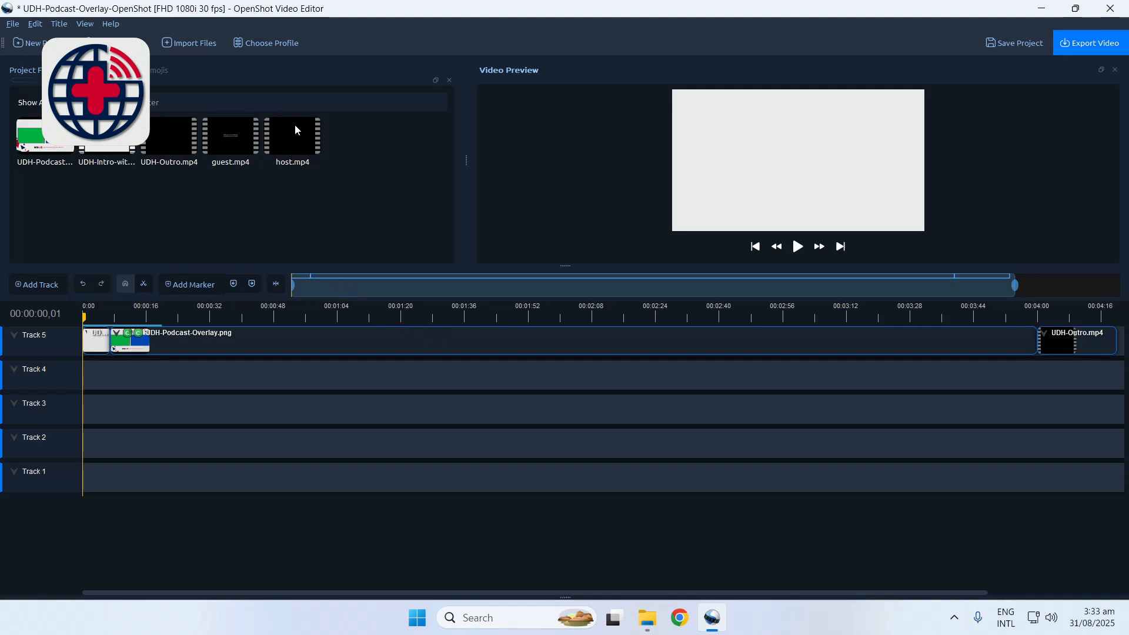
Place host.mp4 on Track 4 at the start of the podcast overlay image and set the clip's Location X to -0.25
{"action": "left_click_drag", "start_coordinate": [295, 128], "coordinate": [106, 384]}
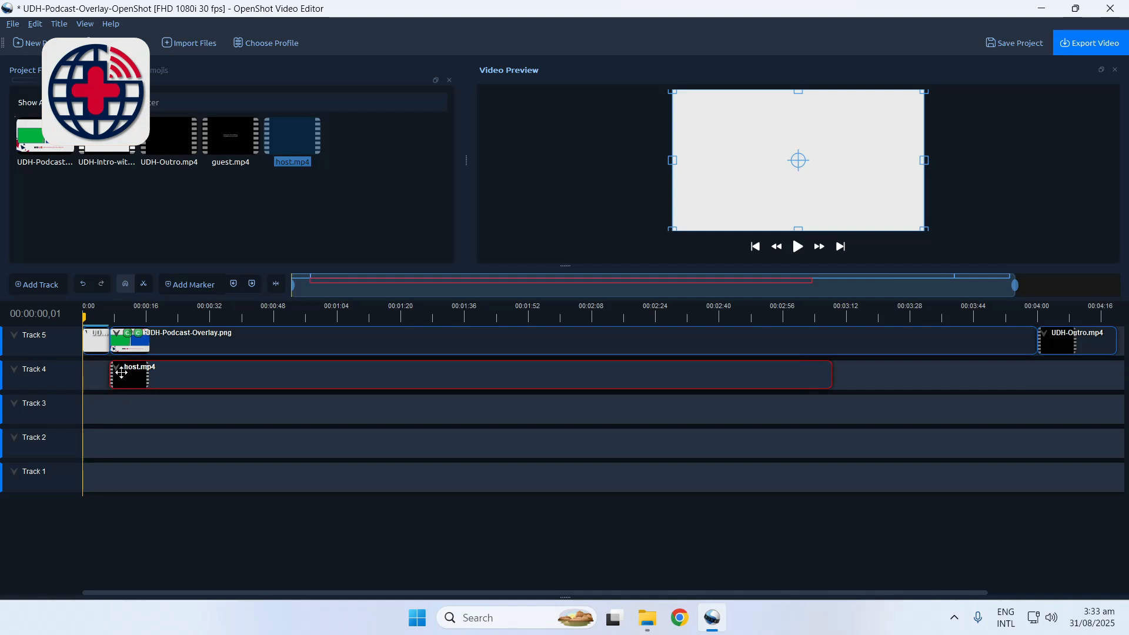
{"action": "right_click", "coordinate": [200, 378]}
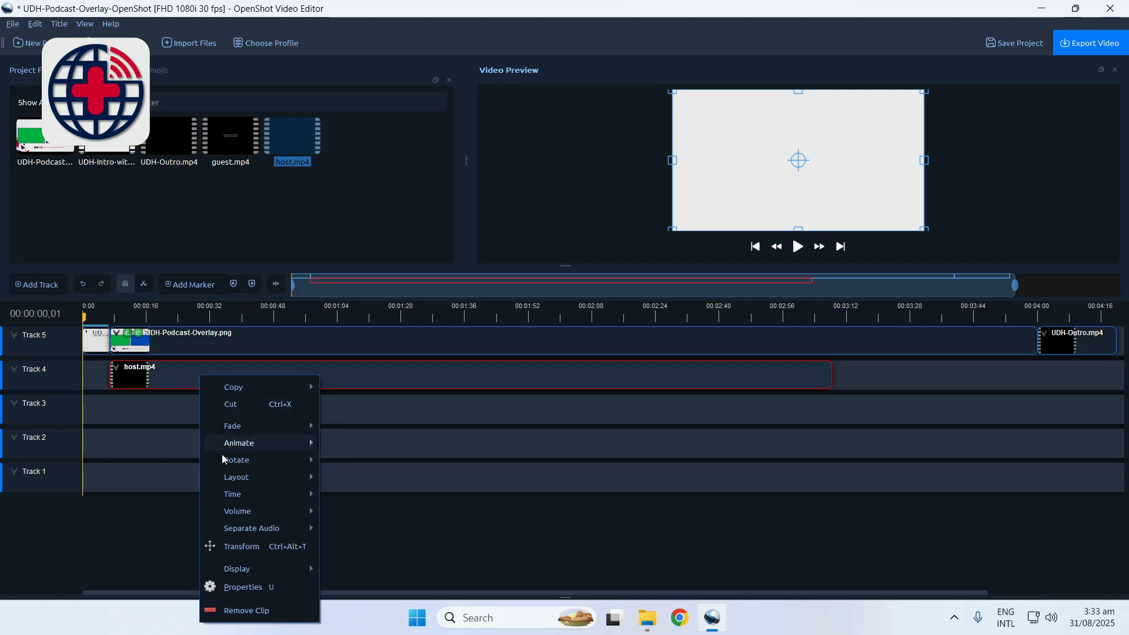
{"action": "left_click", "coordinate": [240, 588]}
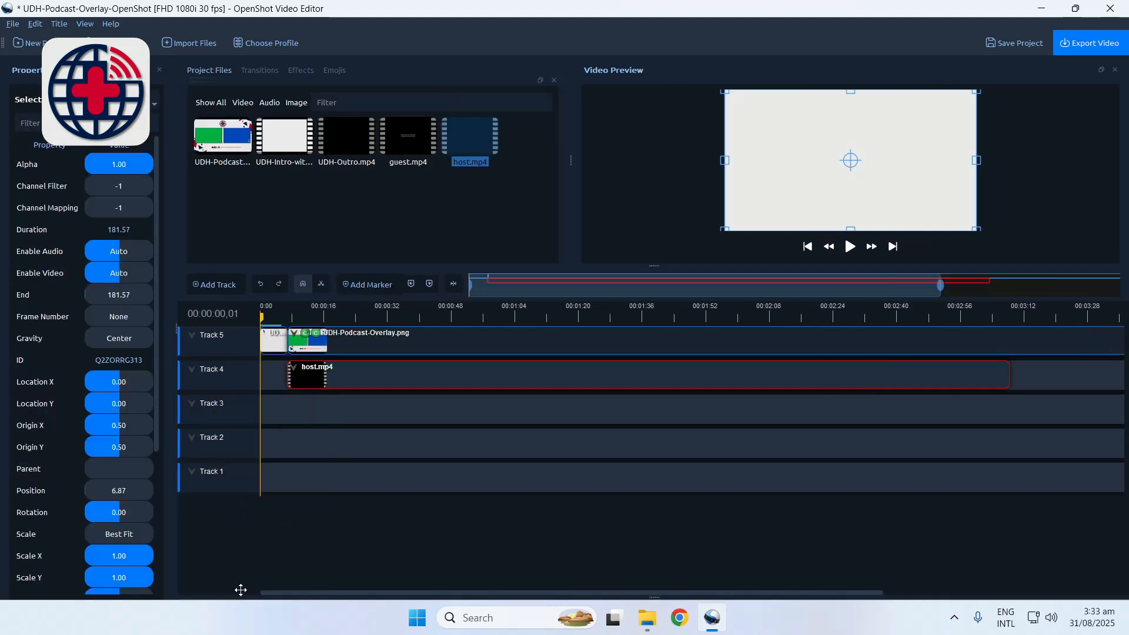
{"action": "left_click", "coordinate": [126, 385]}
{"action": "double_click", "coordinate": [125, 382]}
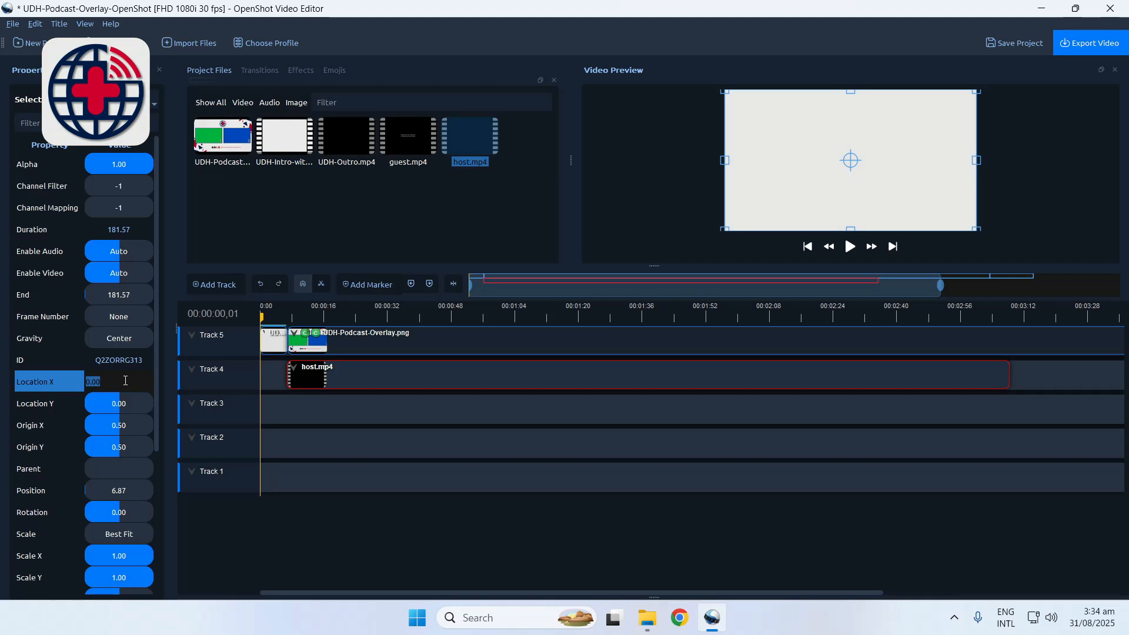
{"action": "type", "text": "-0.25"}
{"action": "key", "text": "Return"}
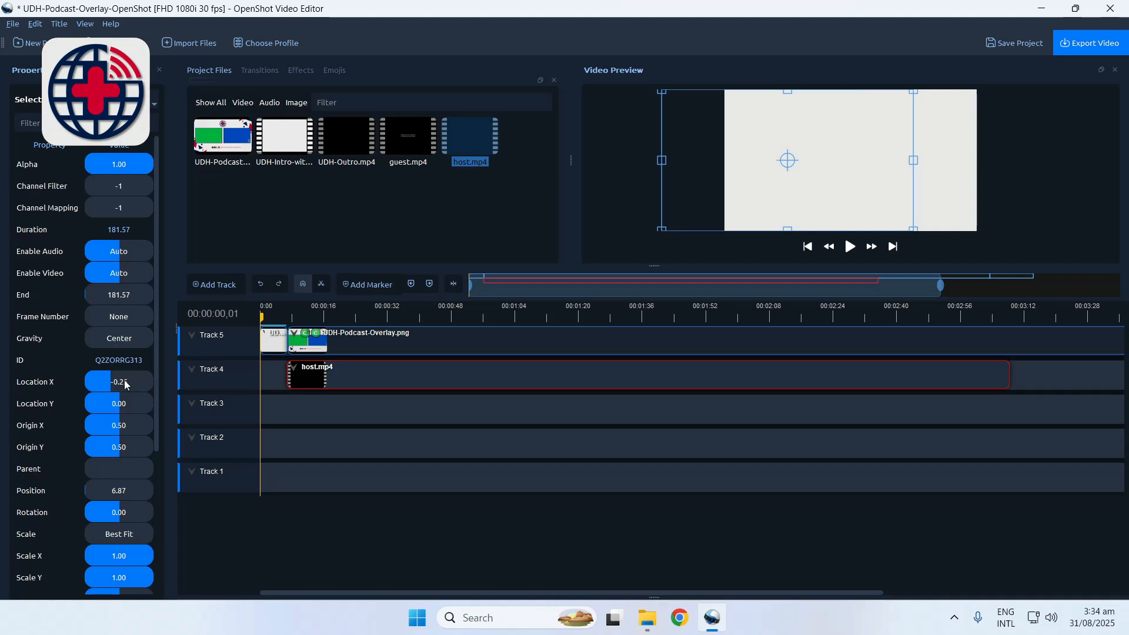
Scale the host clip to half size by setting both Scale X and Scale Y to 0.5
{"action": "left_click_drag", "start_coordinate": [157, 353], "coordinate": [154, 436]}
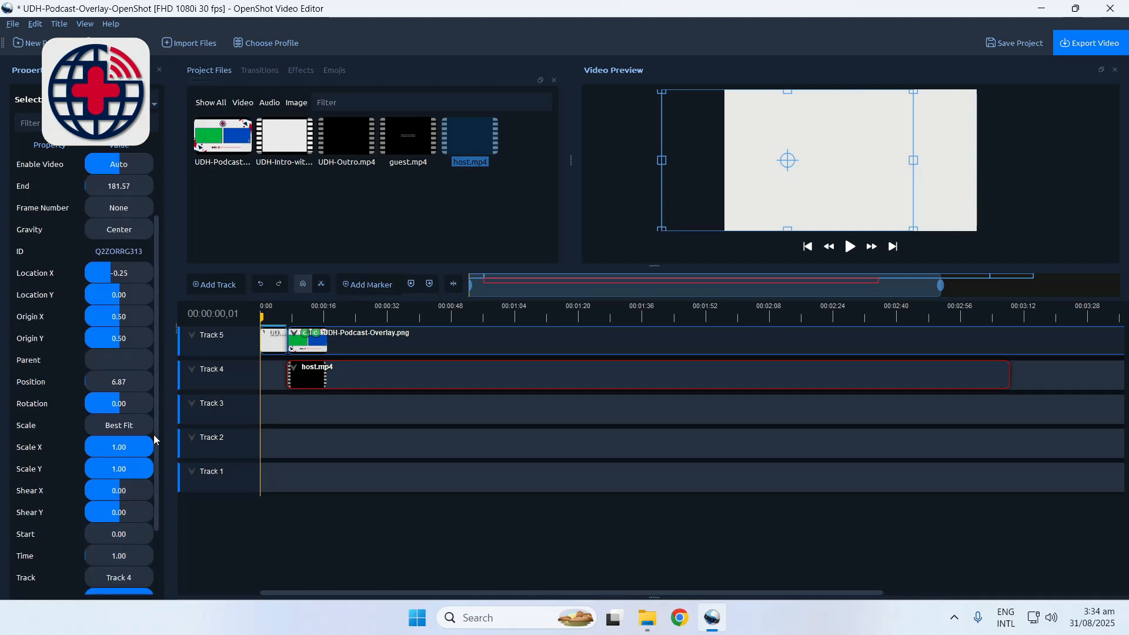
{"action": "double_click", "coordinate": [118, 450]}
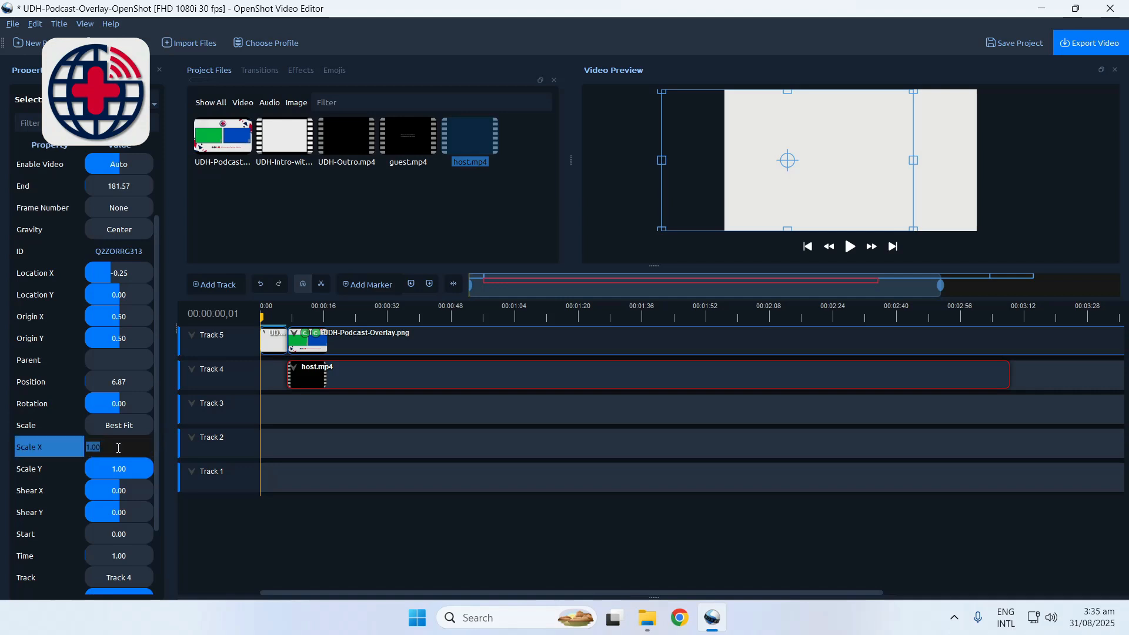
{"action": "type", "text": "0.5"}
{"action": "key", "text": "Return"}
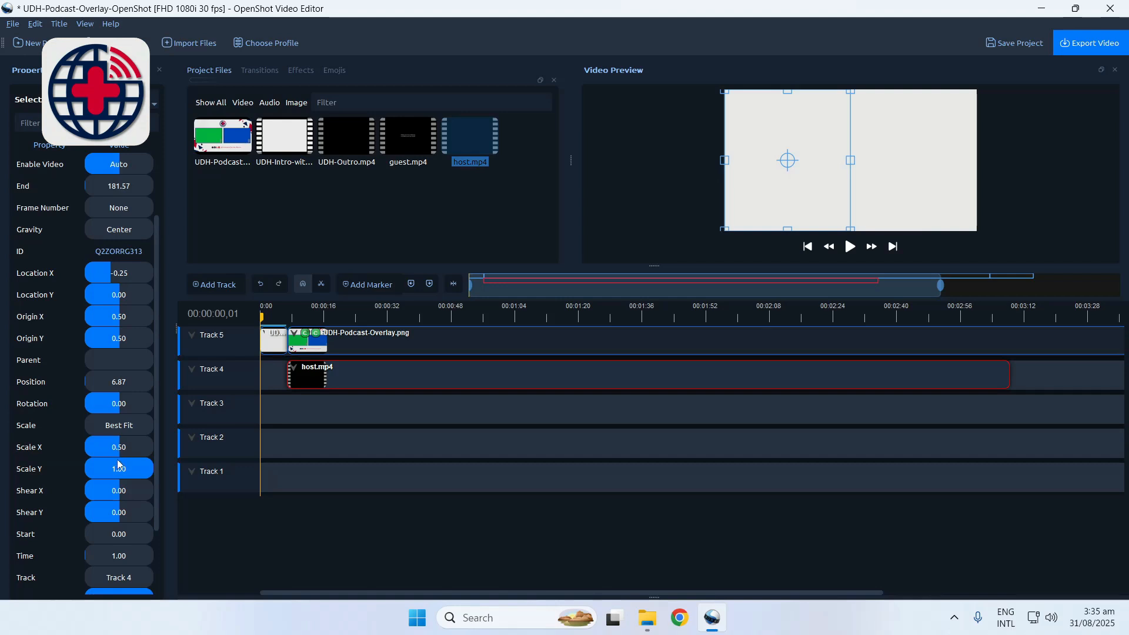
{"action": "double_click", "coordinate": [119, 471]}
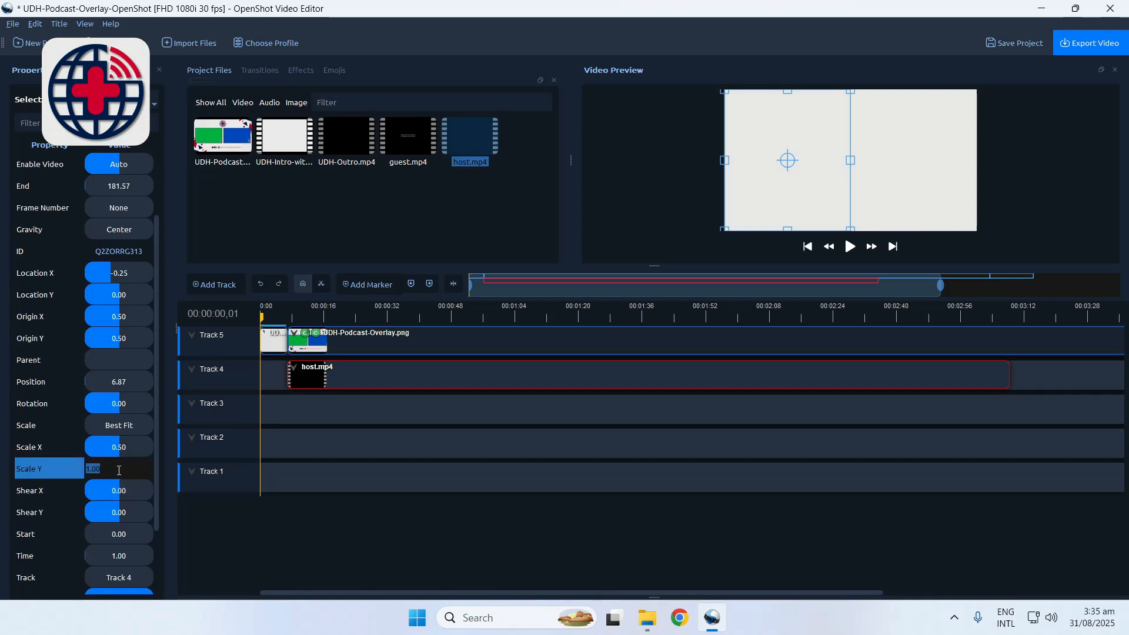
{"action": "type", "text": "0.5"}
{"action": "key", "text": "Return"}
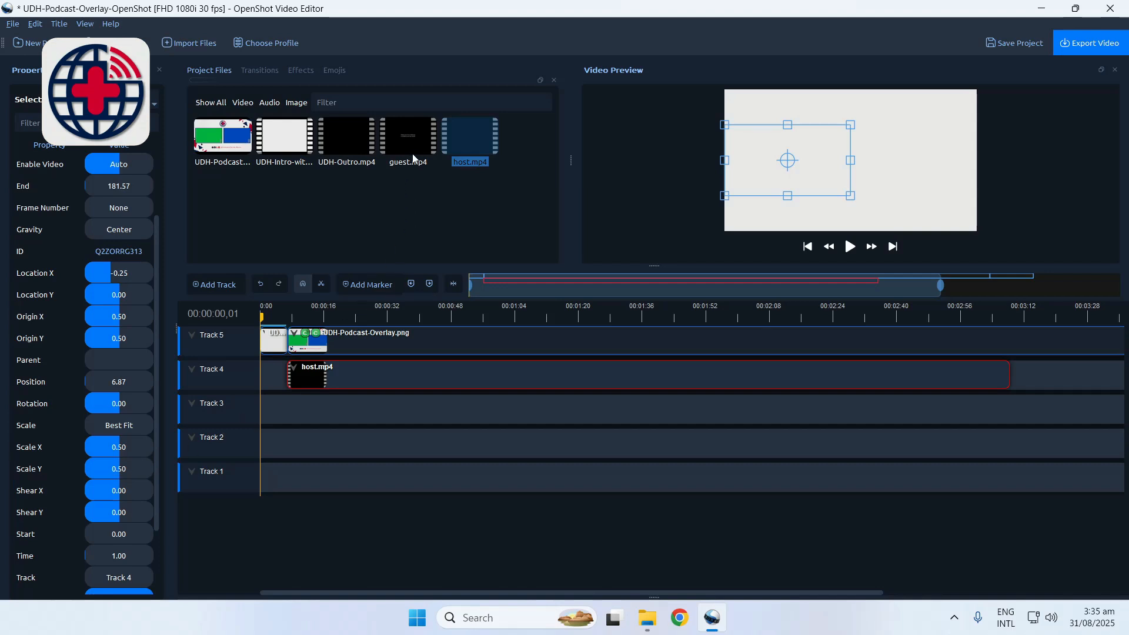
Place guest.mp4 on Track 3 at the start of the podcast overlay image and set the clip's Location X to 0.25
{"action": "left_click_drag", "start_coordinate": [416, 147], "coordinate": [291, 419]}
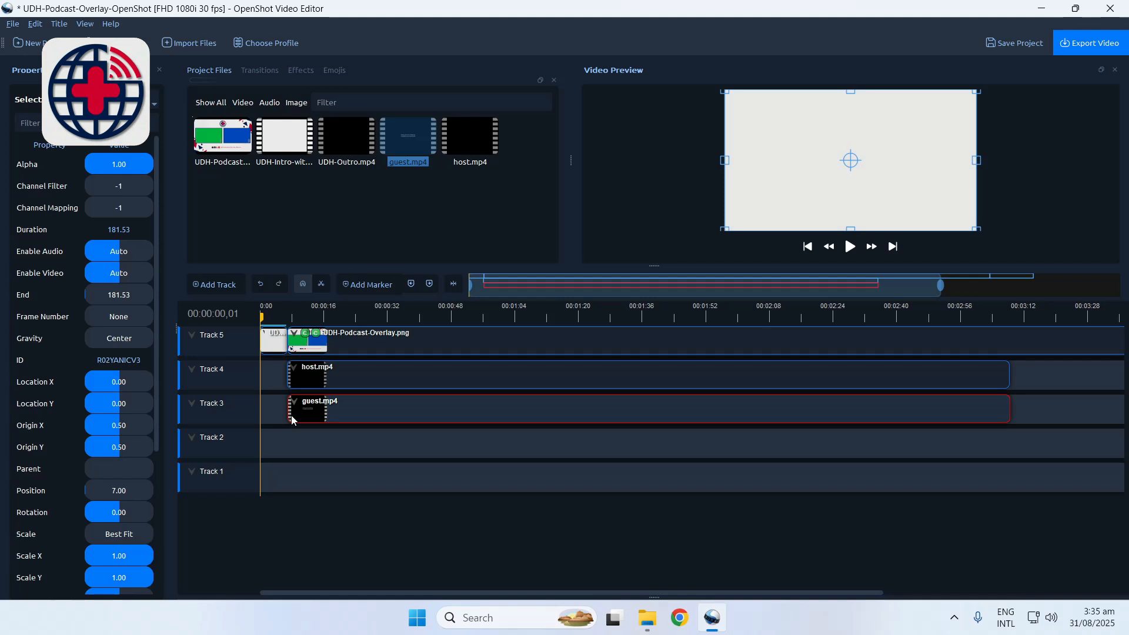
{"action": "double_click", "coordinate": [123, 383]}
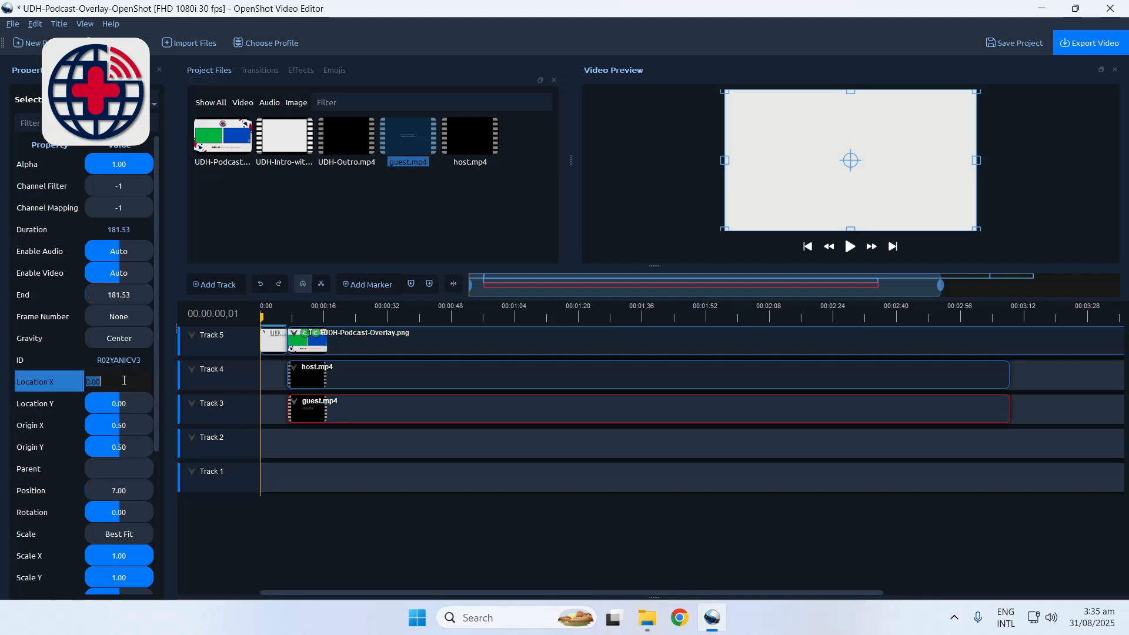
{"action": "type", "text": "0.25"}
{"action": "key", "text": "Return"}
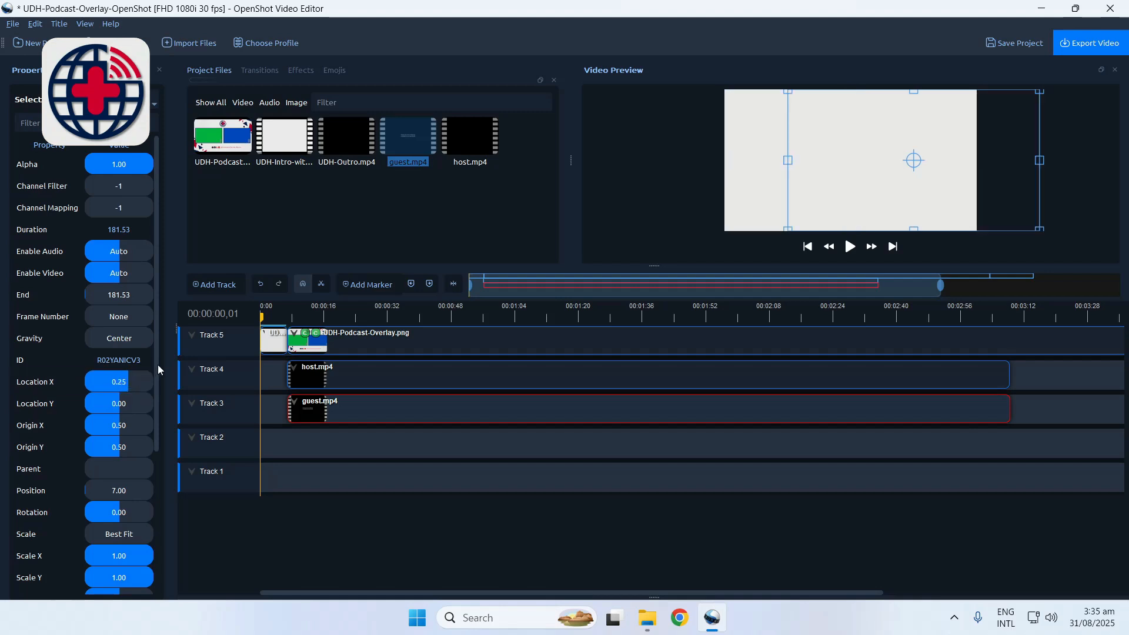
Scale the guest clip to half size by setting Scale X and Scale Y to 0.5, and close the clip properties
{"action": "left_click_drag", "start_coordinate": [157, 364], "coordinate": [158, 436]}
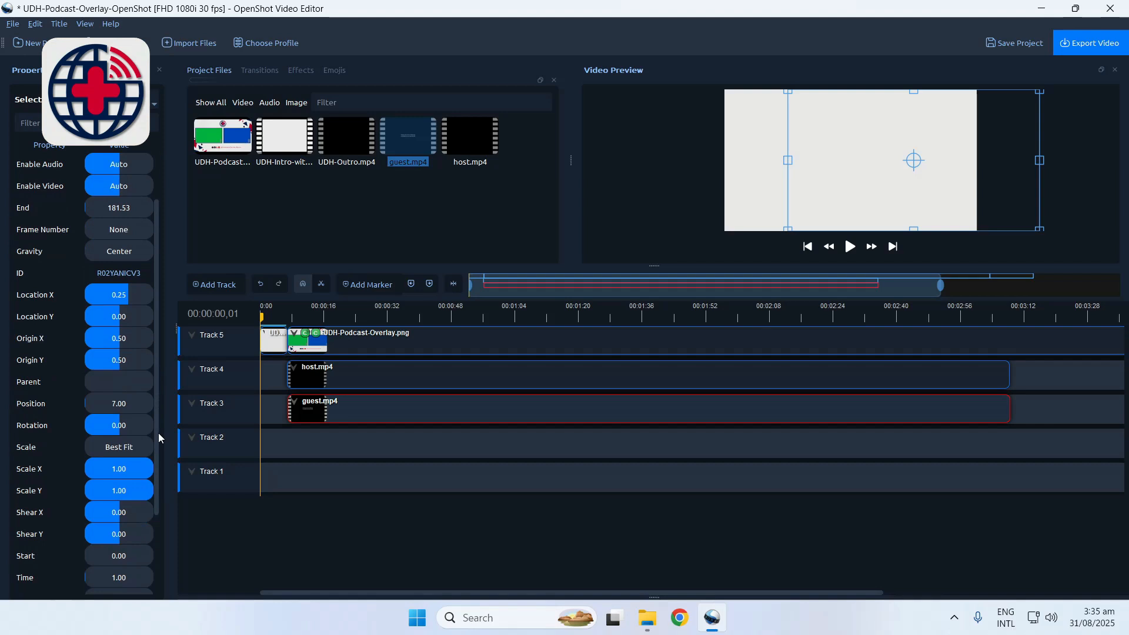
{"action": "double_click", "coordinate": [120, 471]}
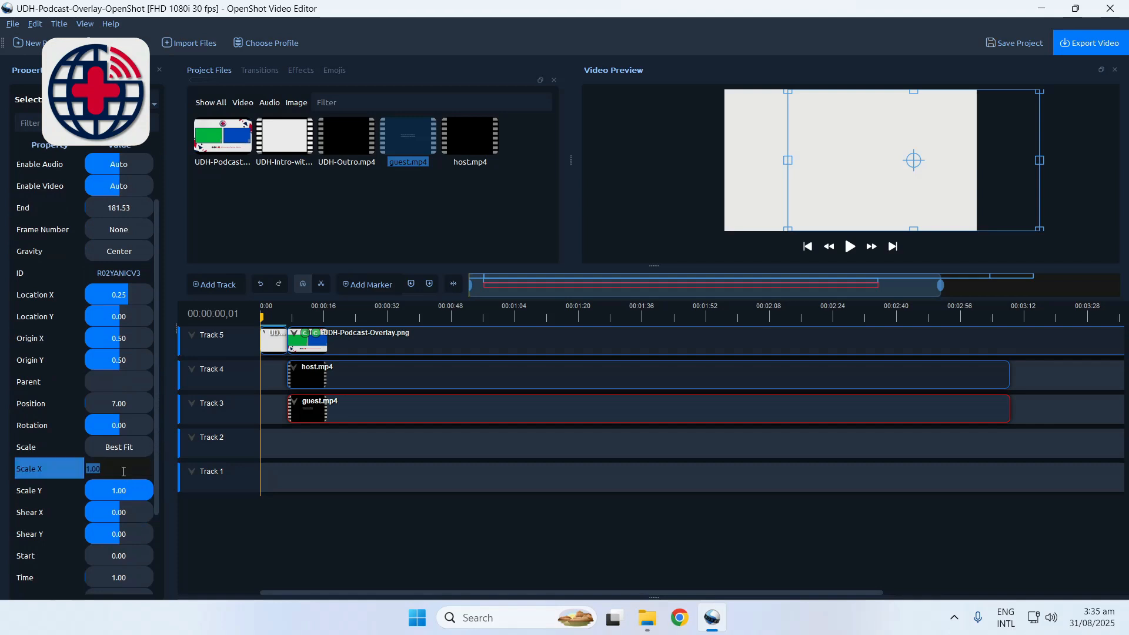
{"action": "type", "text": "0.5"}
{"action": "key", "text": "Return"}
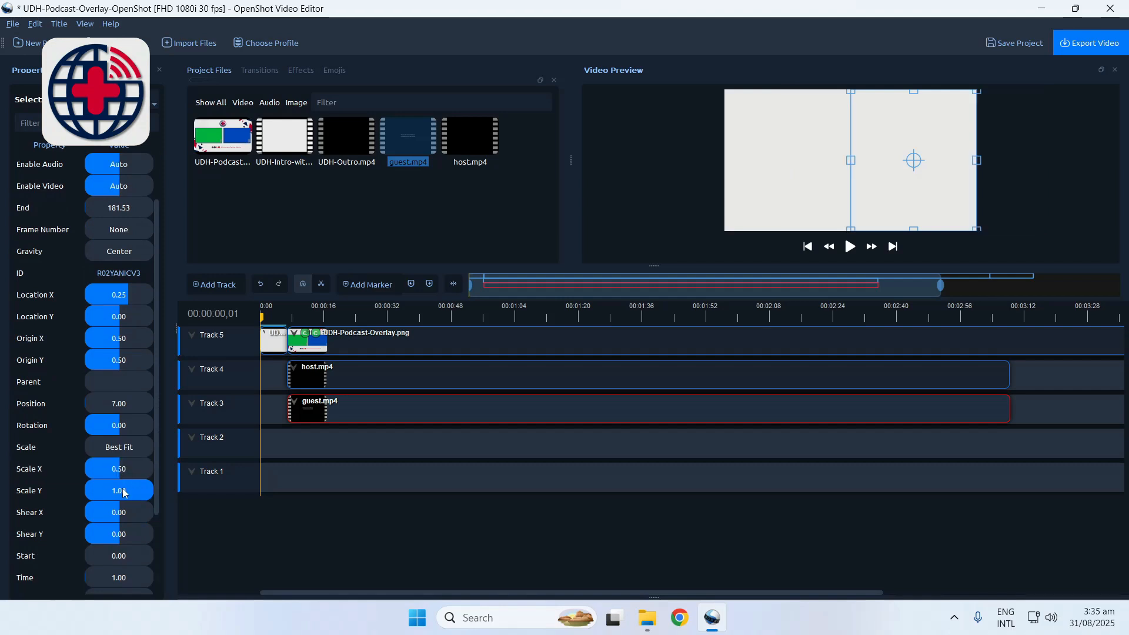
{"action": "double_click", "coordinate": [123, 490]}
{"action": "type", "text": "0"}
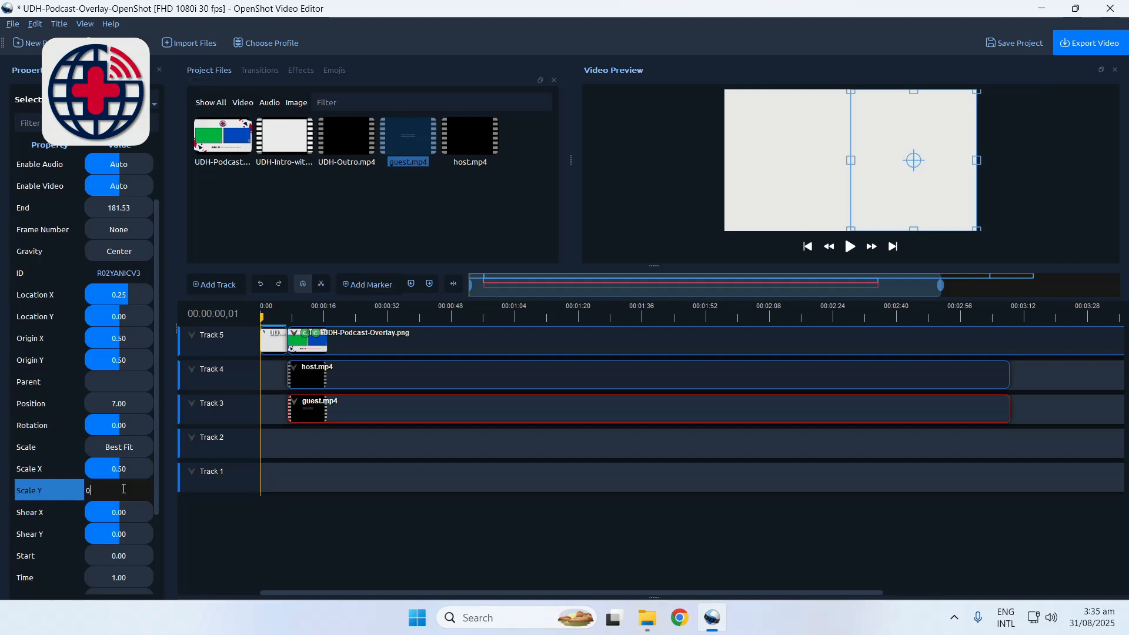
{"action": "type", "text": ".5"}
{"action": "key", "text": "Return"}
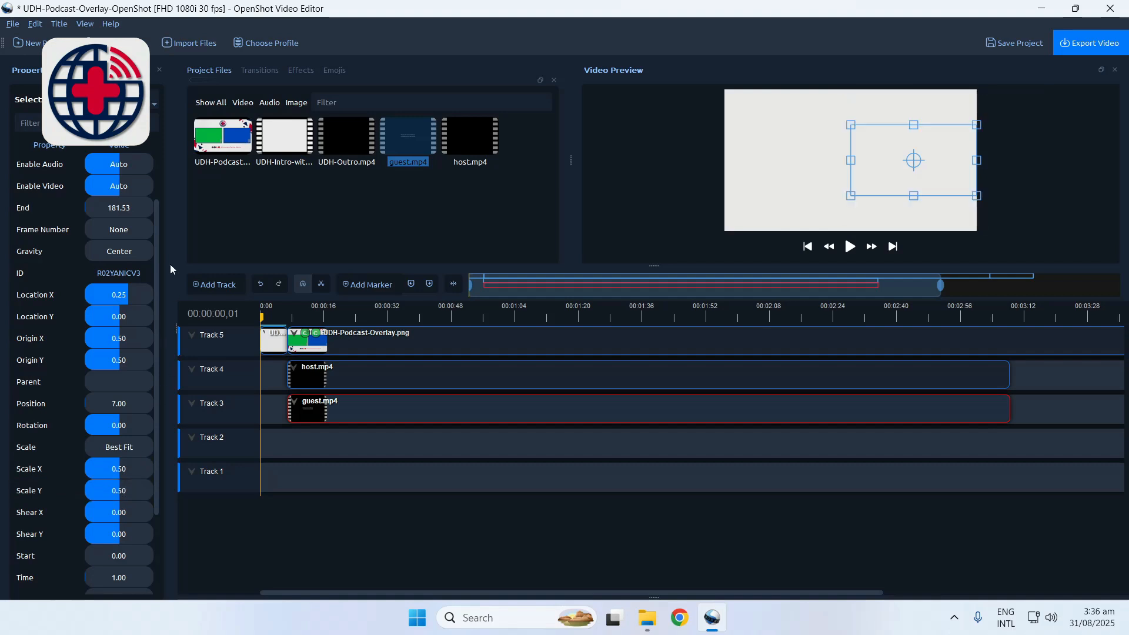
{"action": "left_click", "coordinate": [159, 70]}
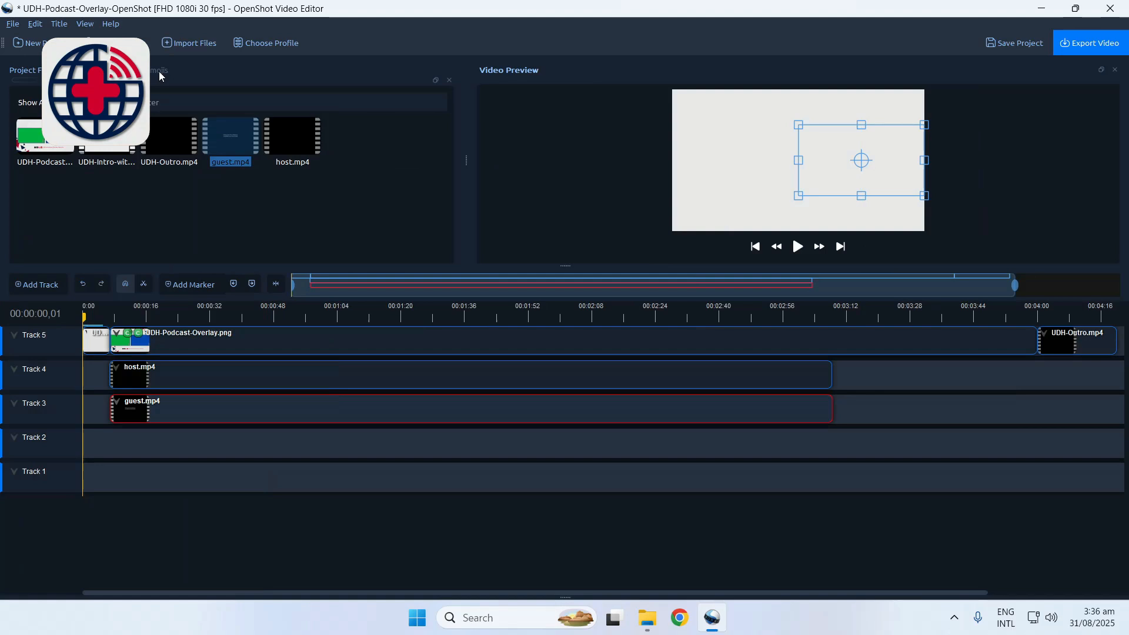
Play the project from the start to check the host and guest videos inside the overlay frames, and pause playback
{"action": "left_click", "coordinate": [799, 248]}
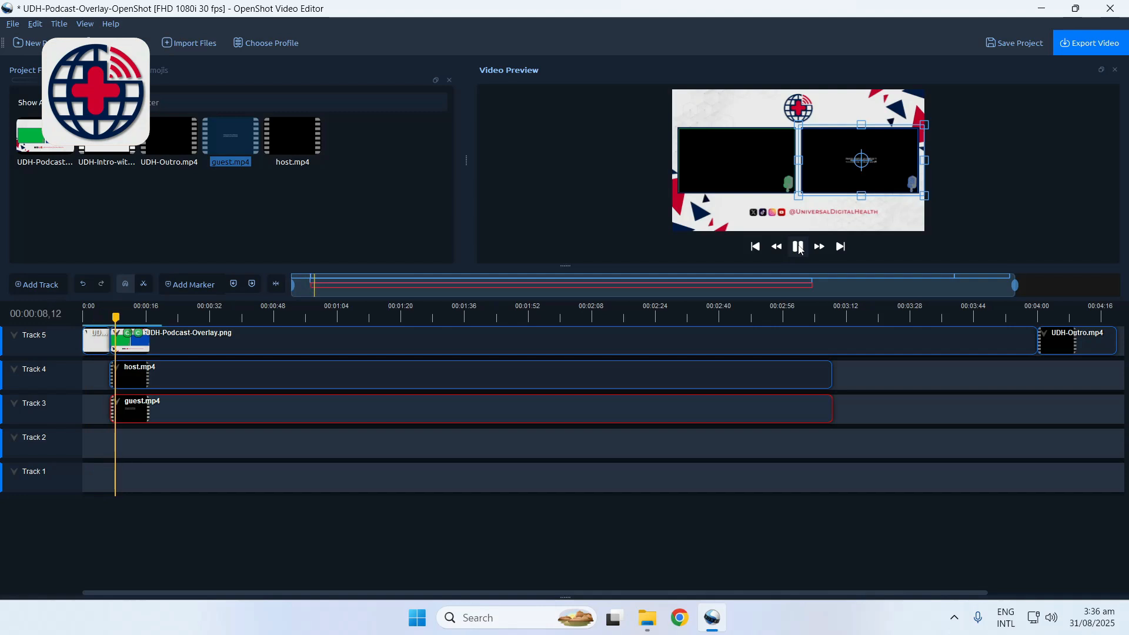
{"action": "left_click", "coordinate": [863, 398]}
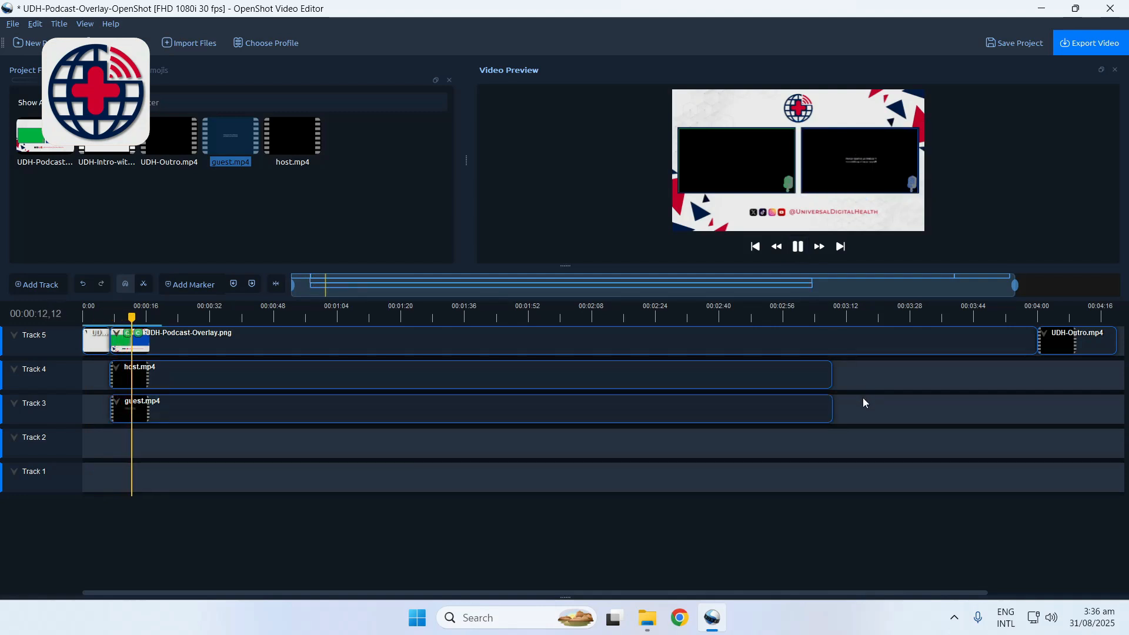
{"action": "left_click", "coordinate": [798, 247]}
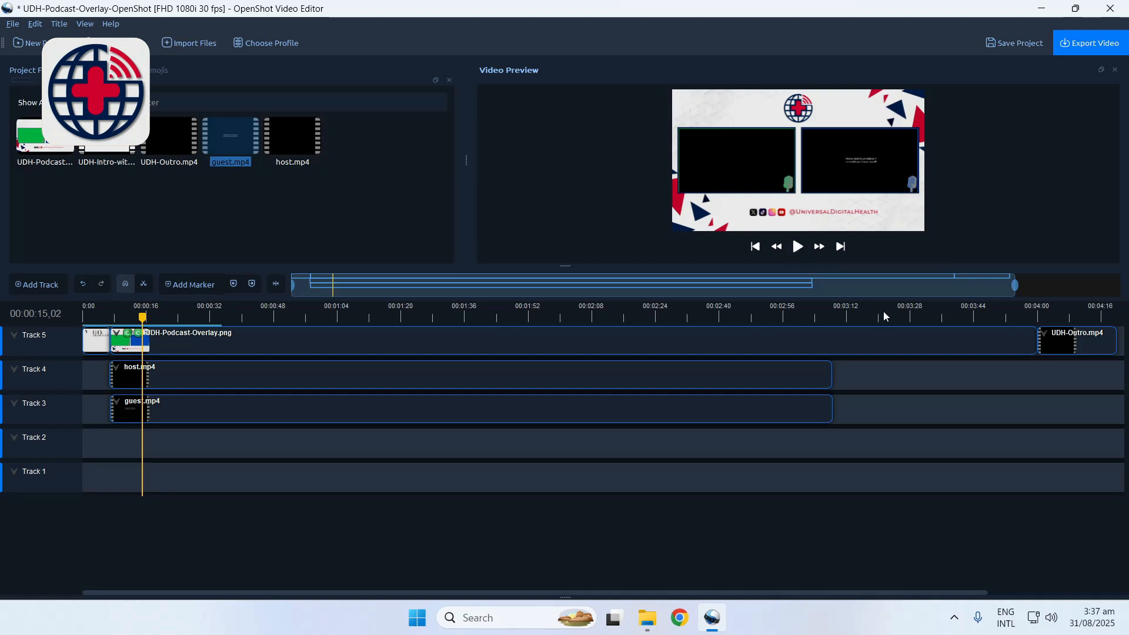
Trim the podcast overlay image on Track 5 to the end of the host and guest clips and move UDH-Outro.mp4 directly after it
{"action": "left_click", "coordinate": [1035, 339]}
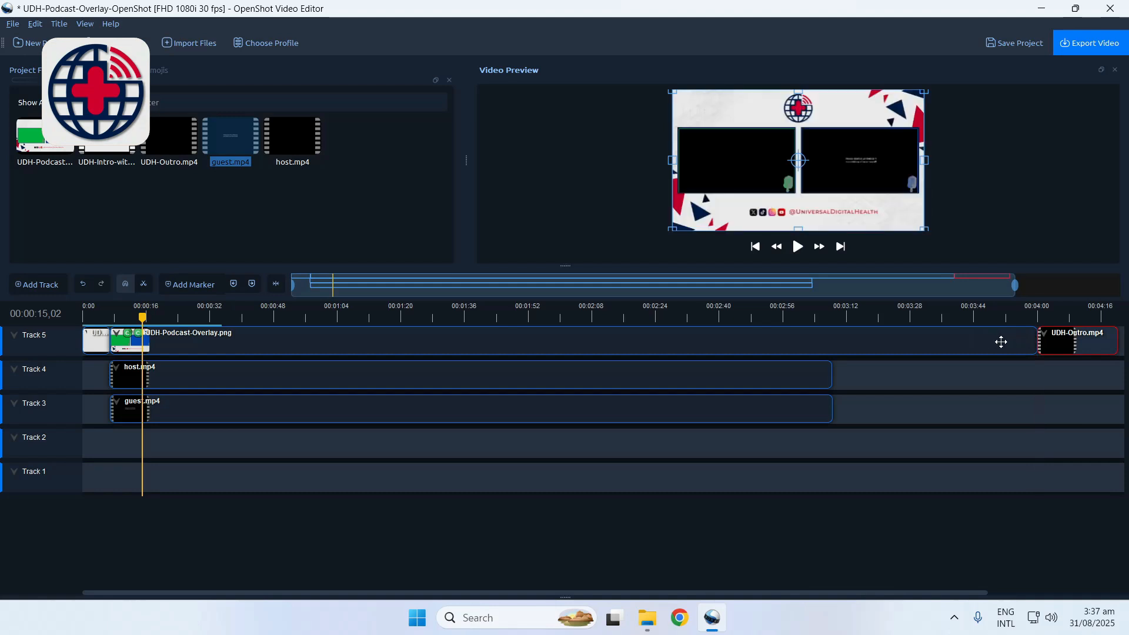
{"action": "left_click", "coordinate": [1001, 341]}
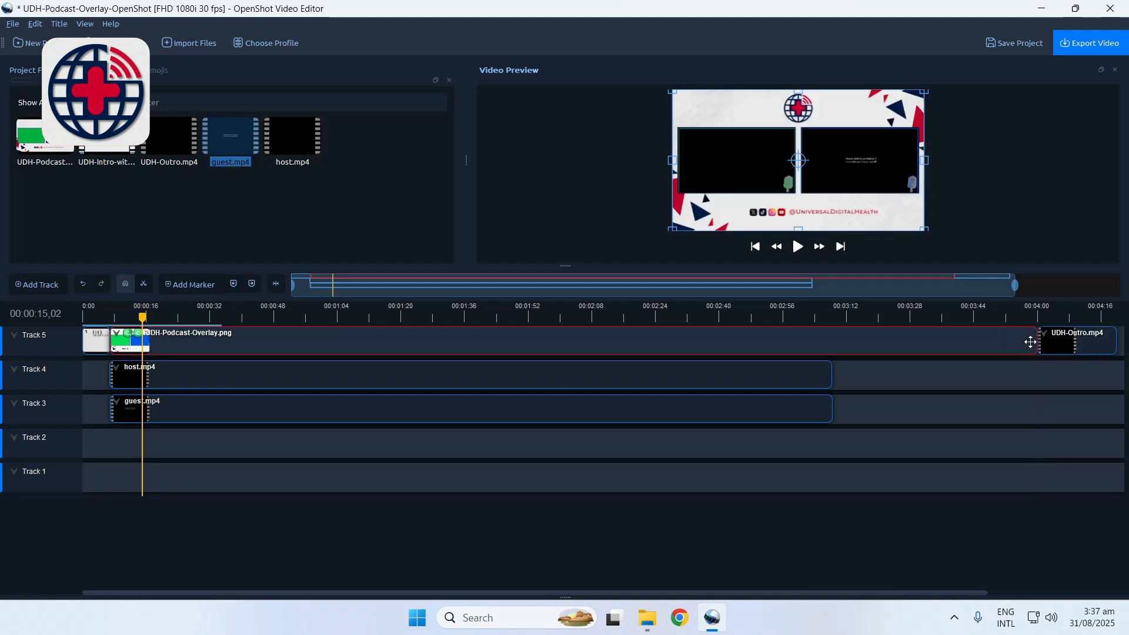
{"action": "left_click_drag", "start_coordinate": [1035, 340], "coordinate": [834, 340]}
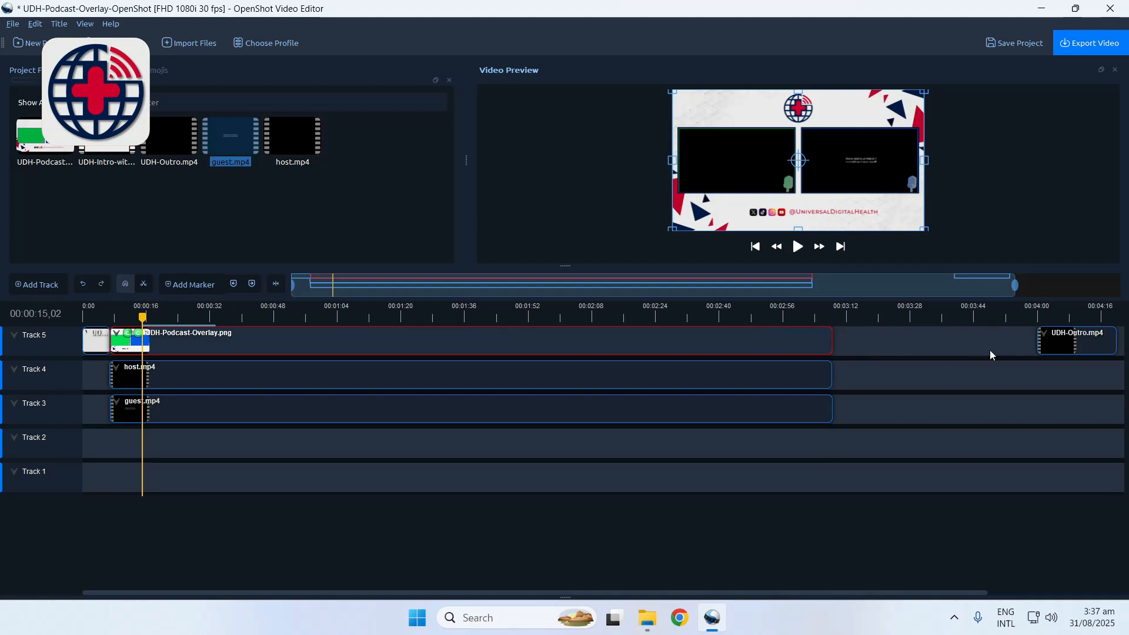
{"action": "left_click_drag", "start_coordinate": [1064, 340], "coordinate": [880, 344]}
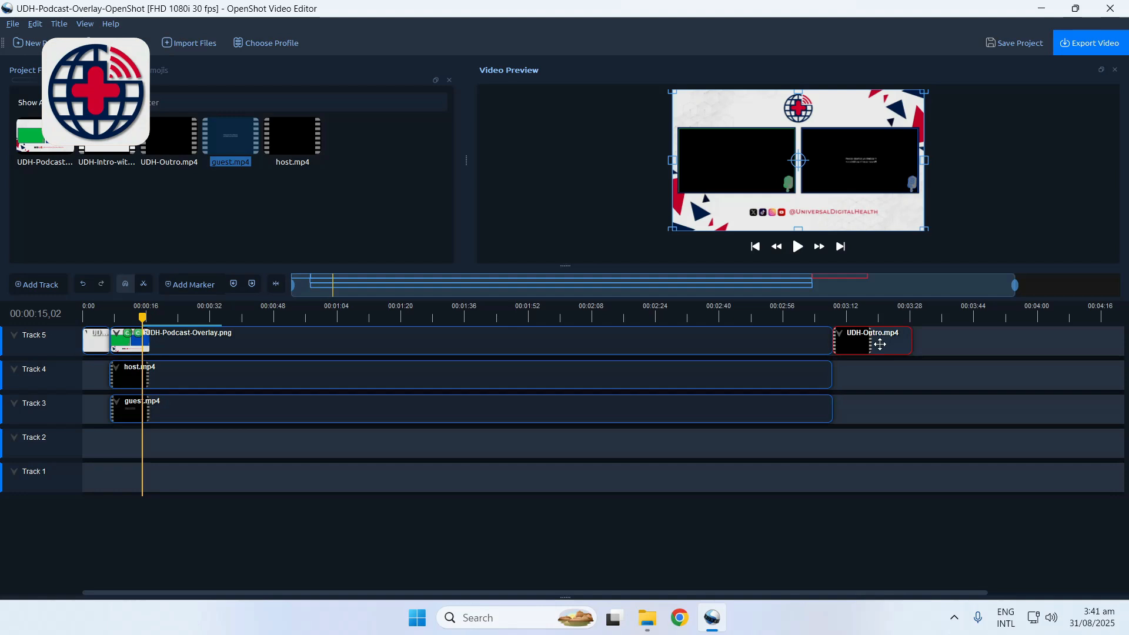
Start a video export and set its file name to UDH-Podcast-No-3
{"action": "left_click", "coordinate": [1094, 50]}
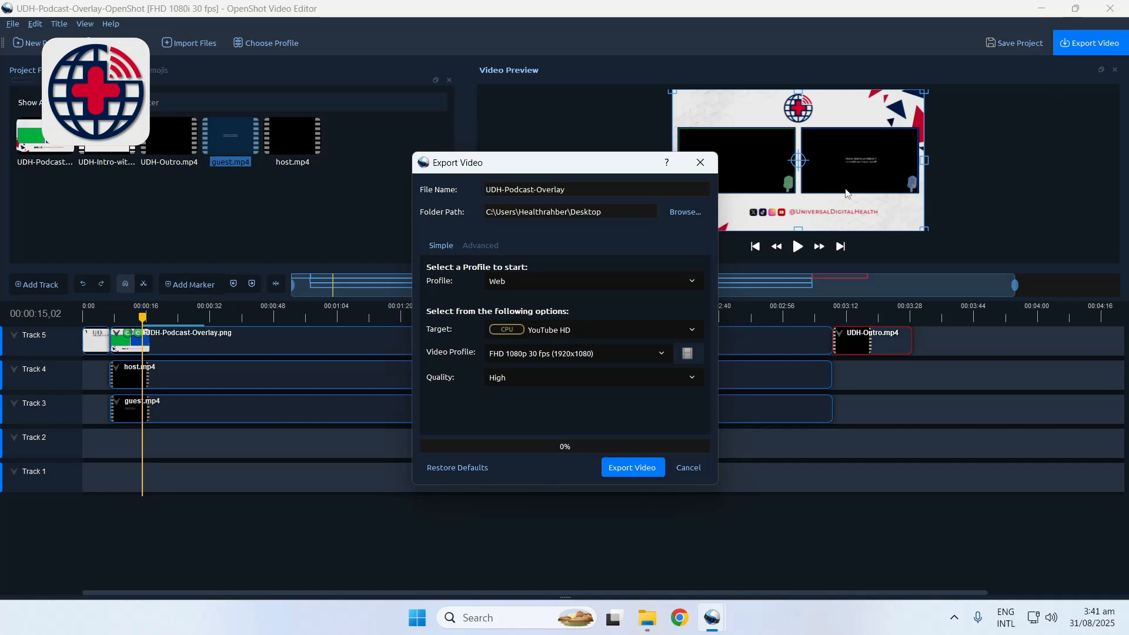
{"action": "left_click_drag", "start_coordinate": [585, 192], "coordinate": [487, 191]}
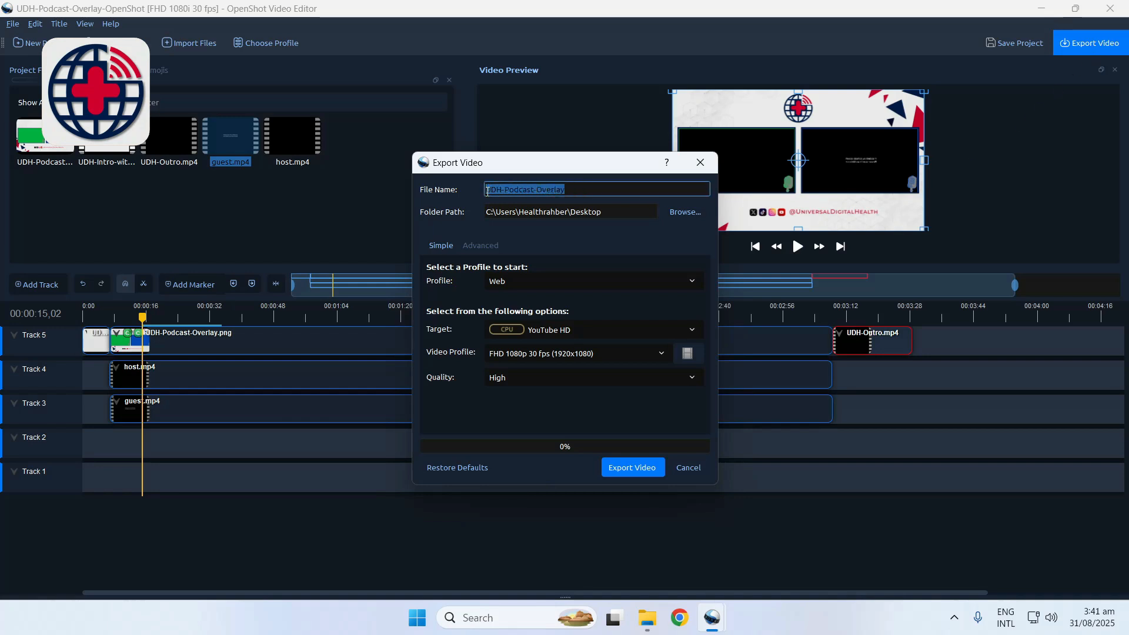
{"action": "type", "text": "UDH-"}
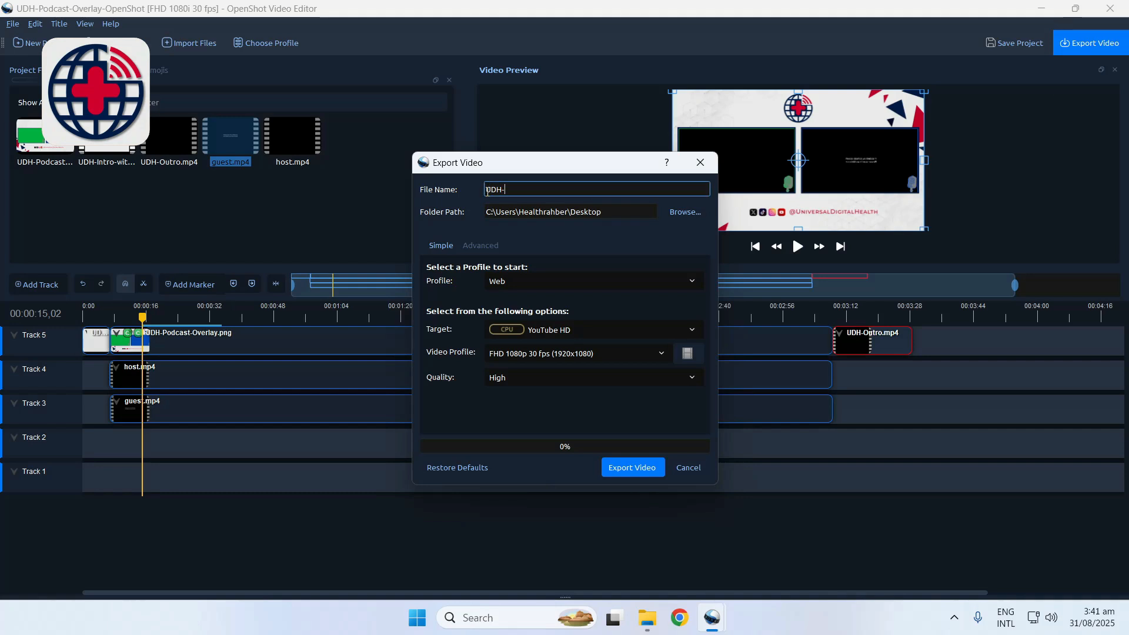
{"action": "type", "text": "Podcast-No-3"}
Set the export folder to Downloads, export the video with the Web profile, and close the export dialog
{"action": "left_click", "coordinate": [685, 212]}
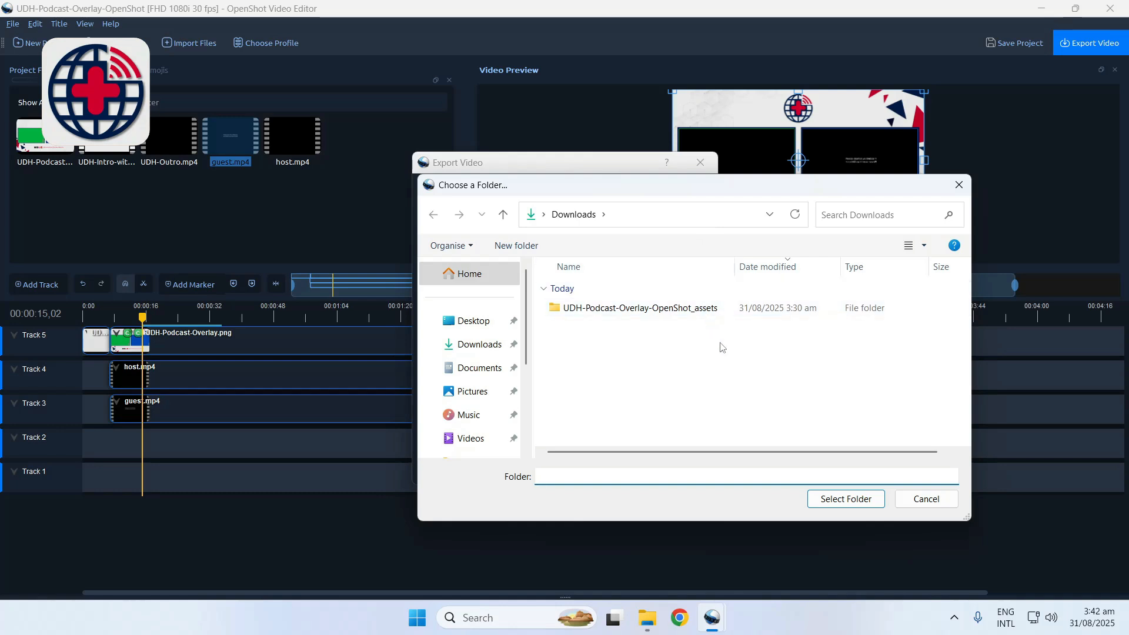
{"action": "left_click", "coordinate": [823, 496]}
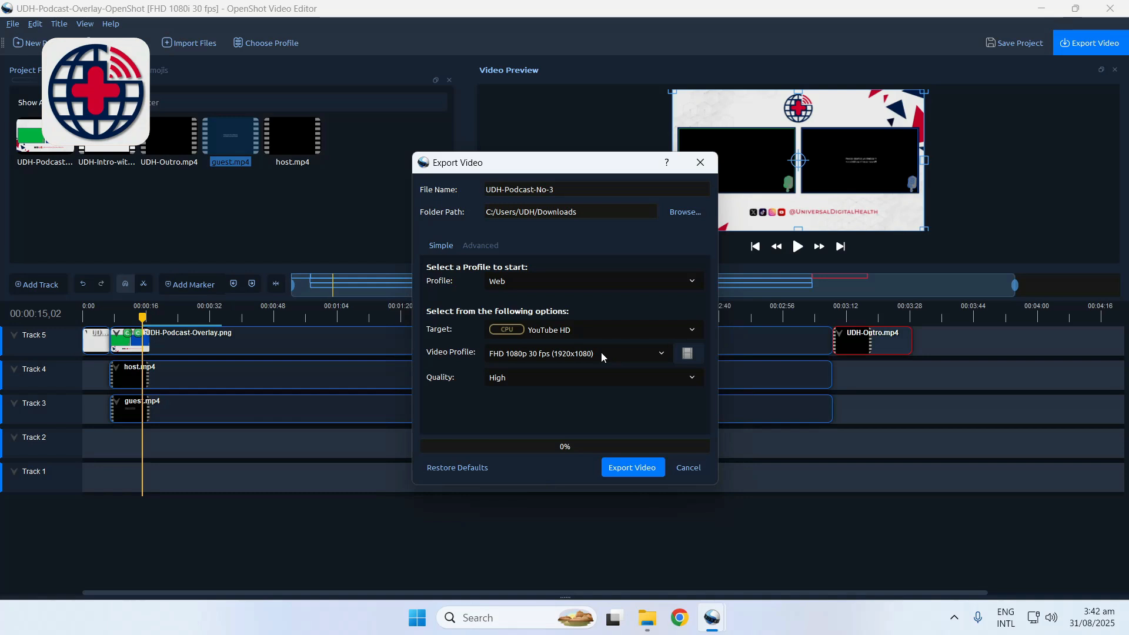
{"action": "left_click", "coordinate": [632, 468]}
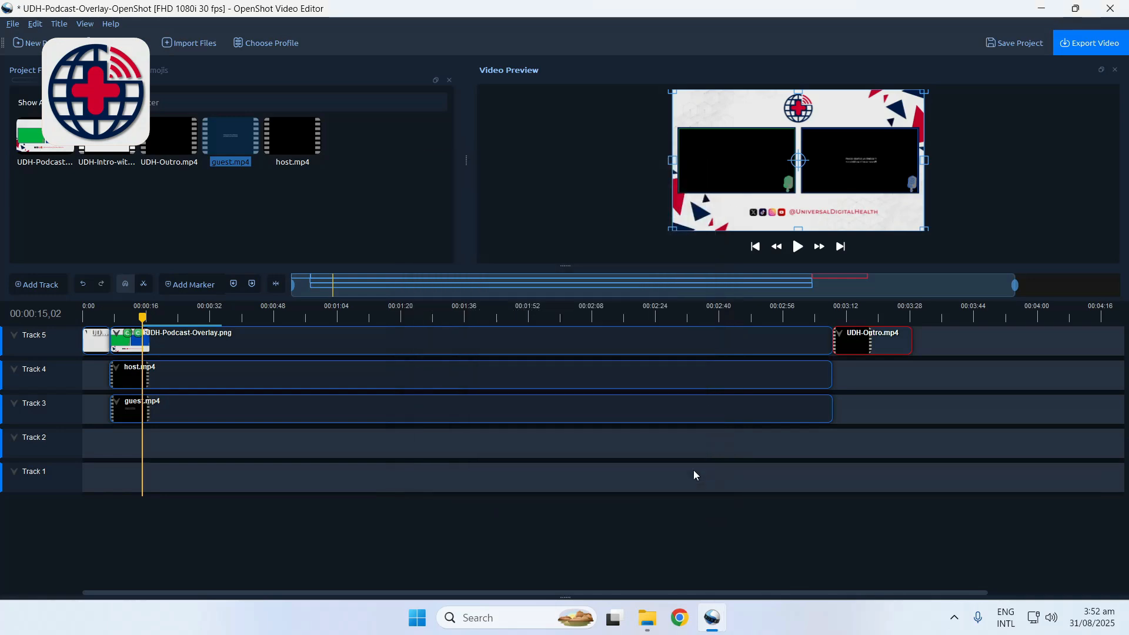
{"action": "left_click", "coordinate": [692, 469]}
In the Downloads folder, rename UDH-Podcast-No-3.mp4 by replacing No-3 with the host's full name
{"action": "left_click", "coordinate": [1034, 13]}
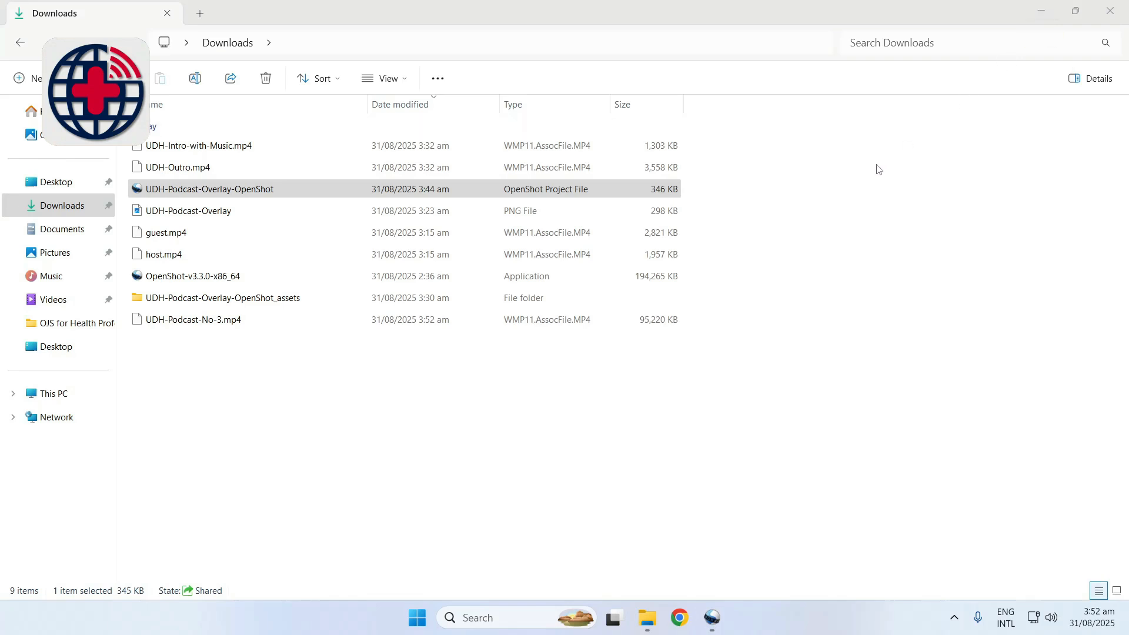
{"action": "left_click", "coordinate": [485, 321]}
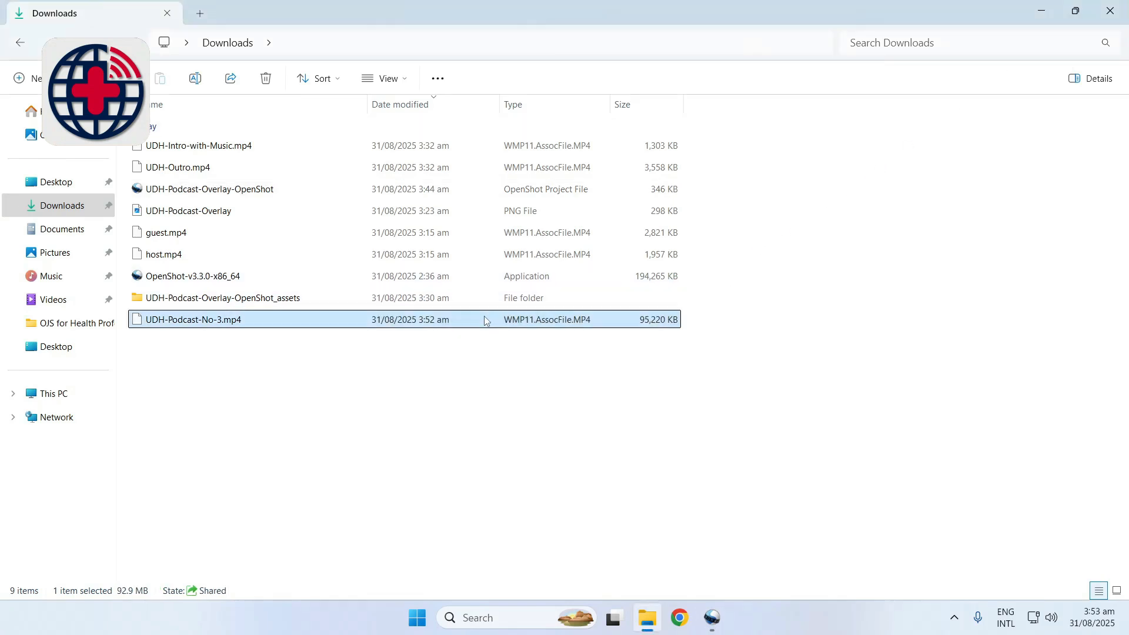
{"action": "right_click", "coordinate": [485, 320]}
{"action": "left_click", "coordinate": [599, 236]}
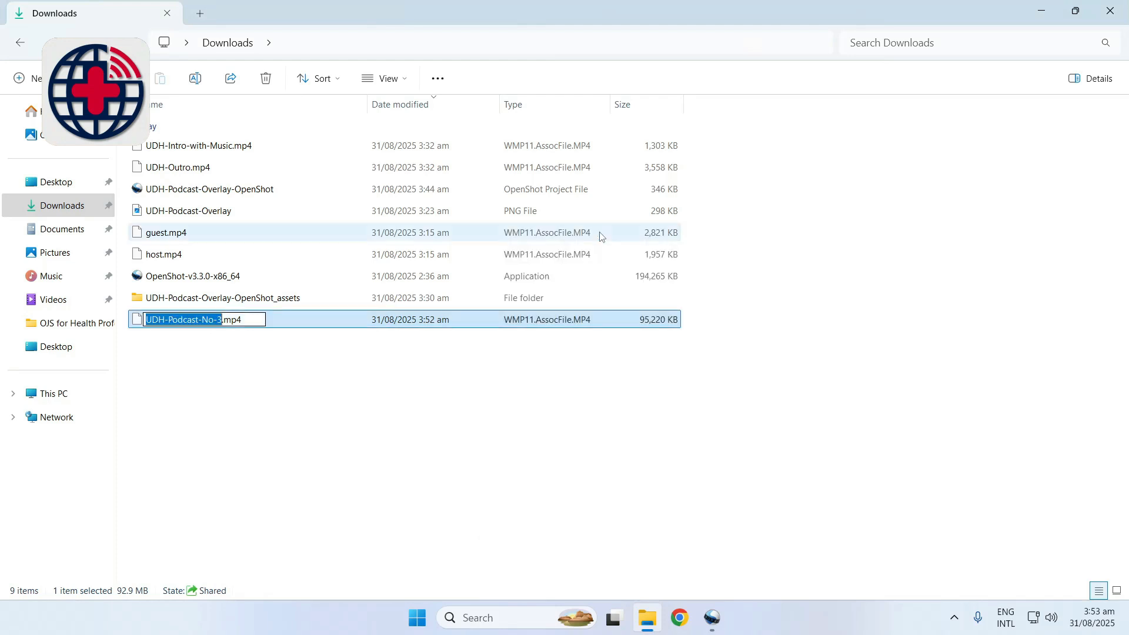
{"action": "key", "text": "Right"}
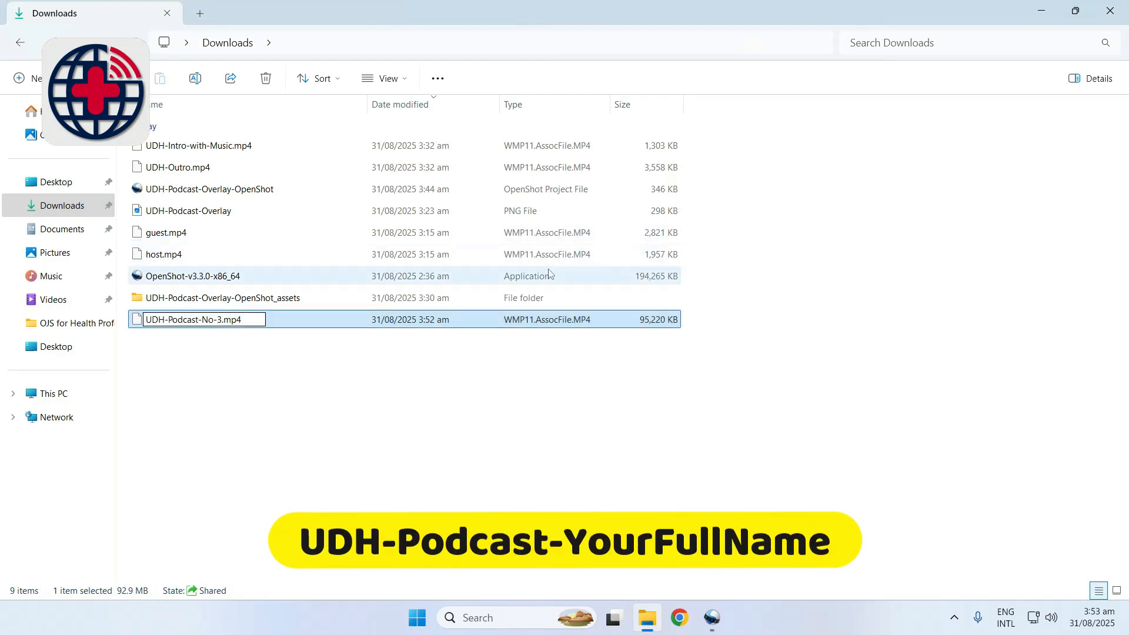
{"action": "key", "text": "shift+Left"}
{"action": "key", "text": "shift+Left"}
{"action": "key", "text": "shift+Left"}
{"action": "key", "text": "shift+Left"}
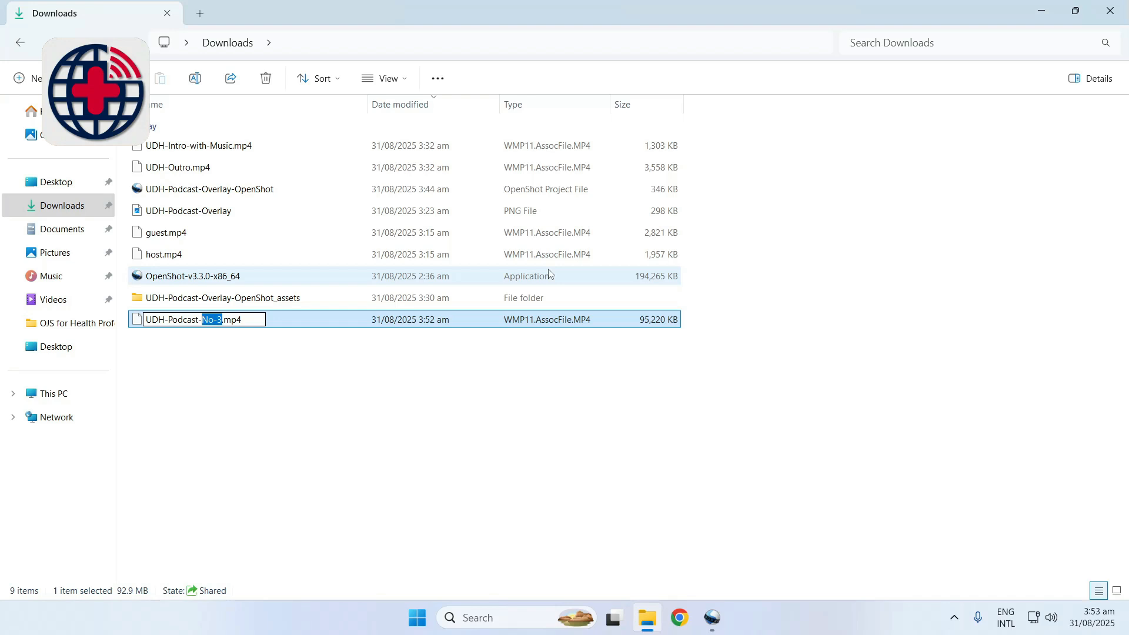
{"action": "type", "text": "Muh"}
{"action": "type", "text": "ammad"}
{"action": "type", "text": "-A"}
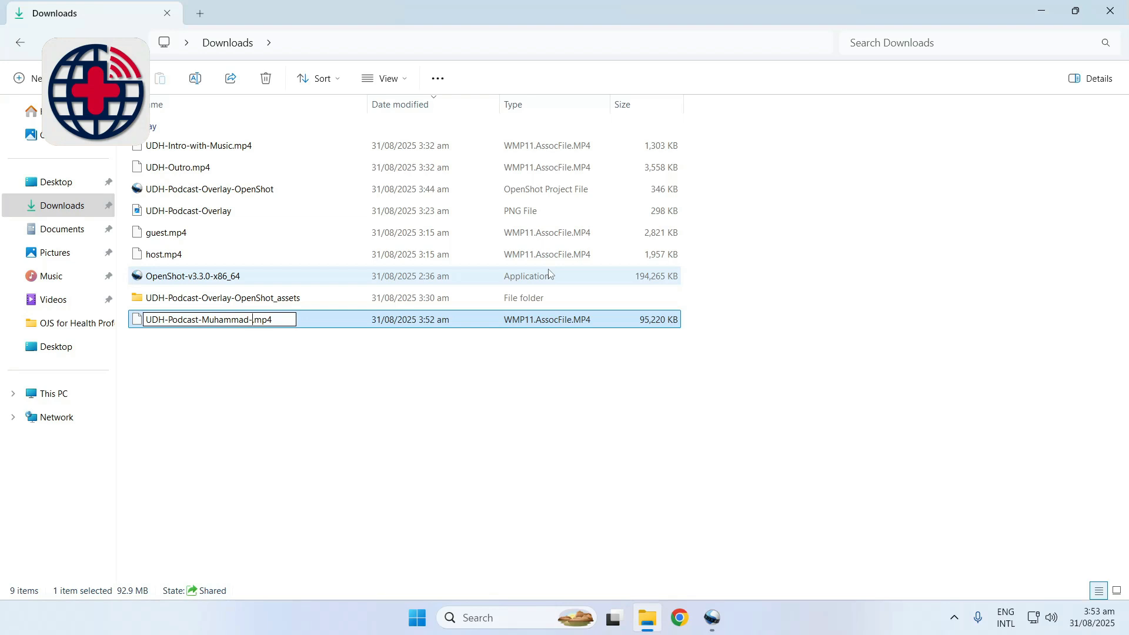
{"action": "type", "text": "sad"}
{"action": "key", "text": "Return"}
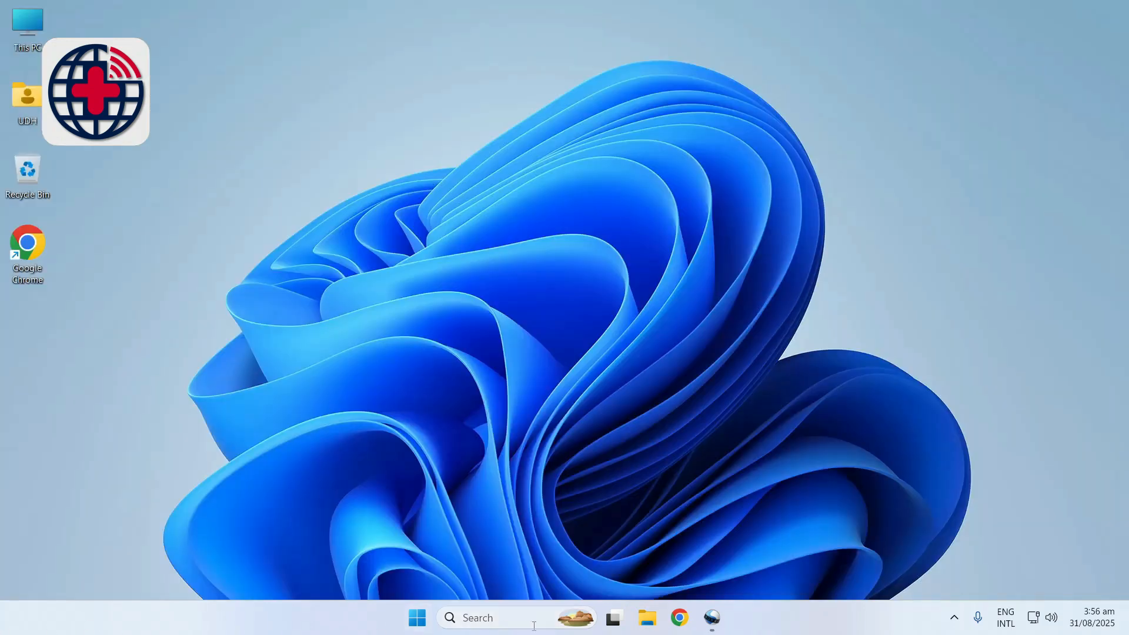
Switch to Chrome and go to the copied Google Drive link for the UDH Podcast Submissions folder
{"action": "left_click", "coordinate": [676, 621]}
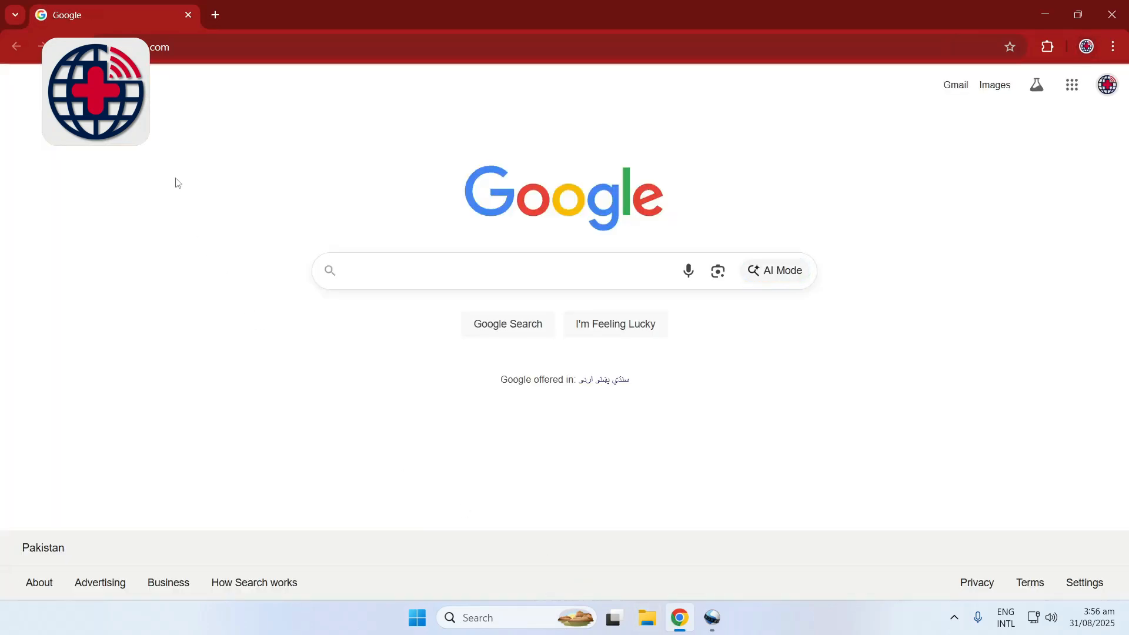
{"action": "right_click", "coordinate": [154, 50]}
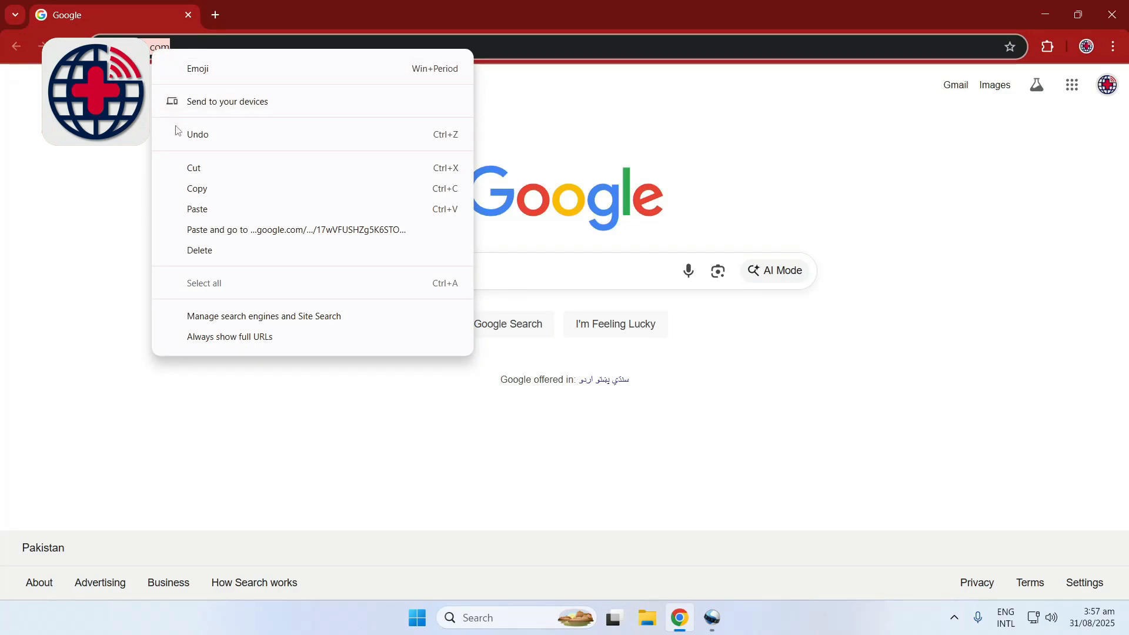
{"action": "left_click", "coordinate": [198, 229]}
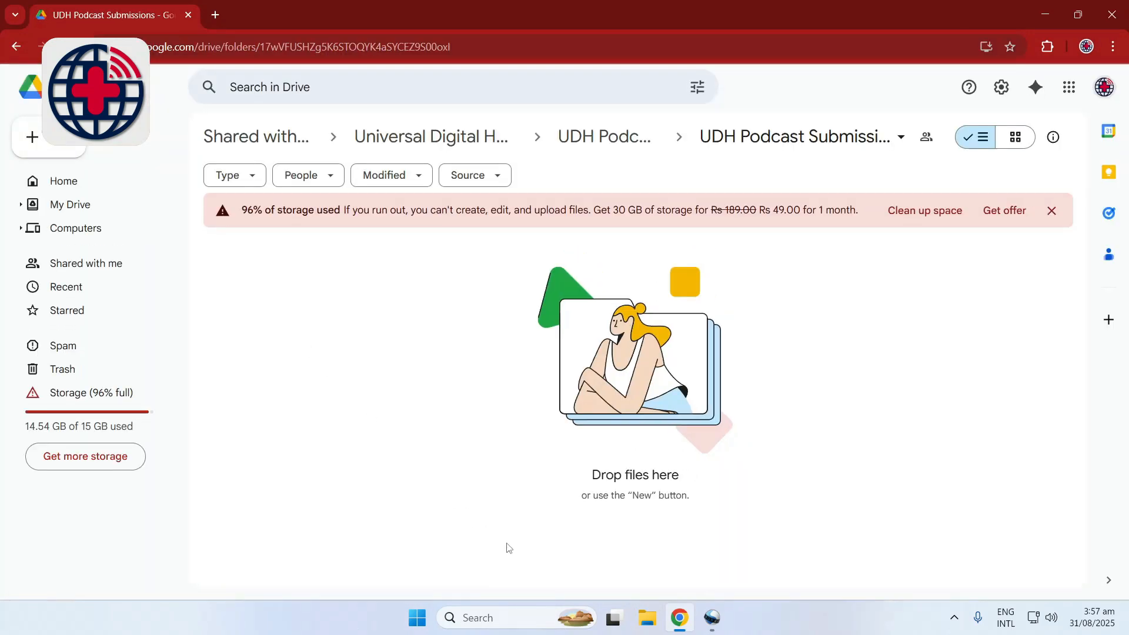
Upload the renamed podcast video from the Downloads folder into the UDH Podcast Submissions folder and dismiss the storage notice
{"action": "left_click", "coordinate": [646, 625]}
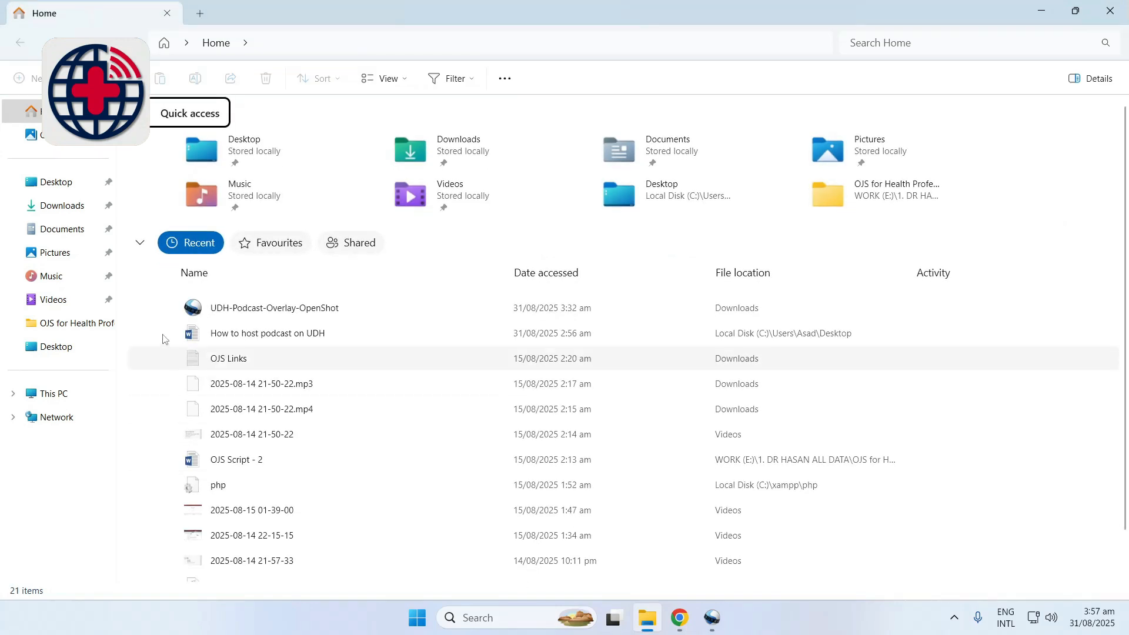
{"action": "left_click", "coordinate": [72, 210]}
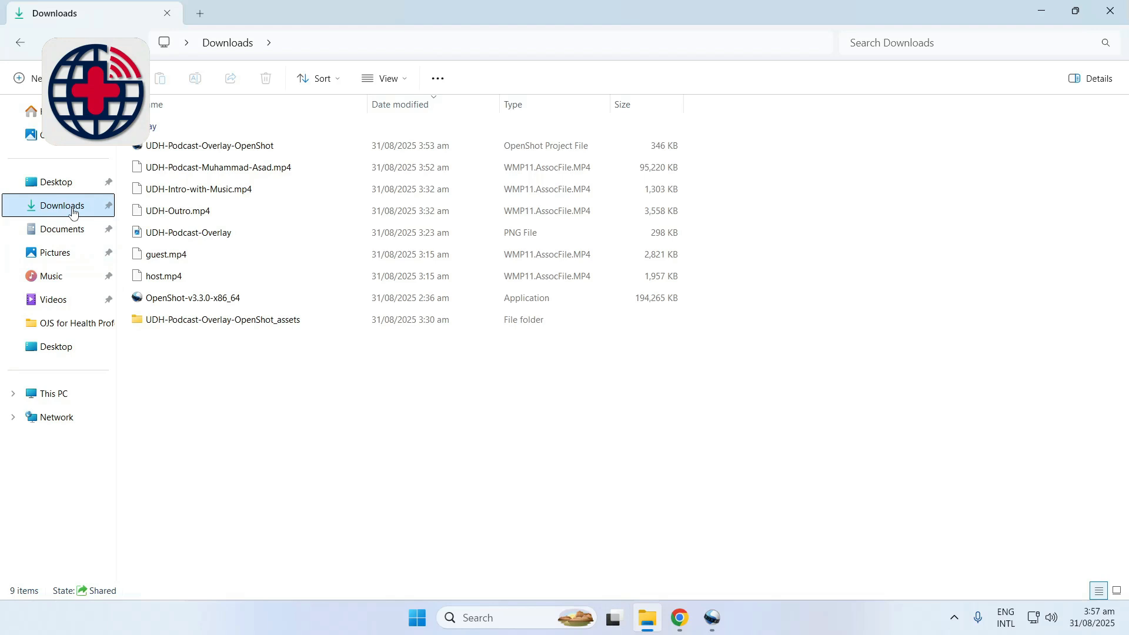
{"action": "left_click_drag", "start_coordinate": [201, 171], "coordinate": [608, 380]}
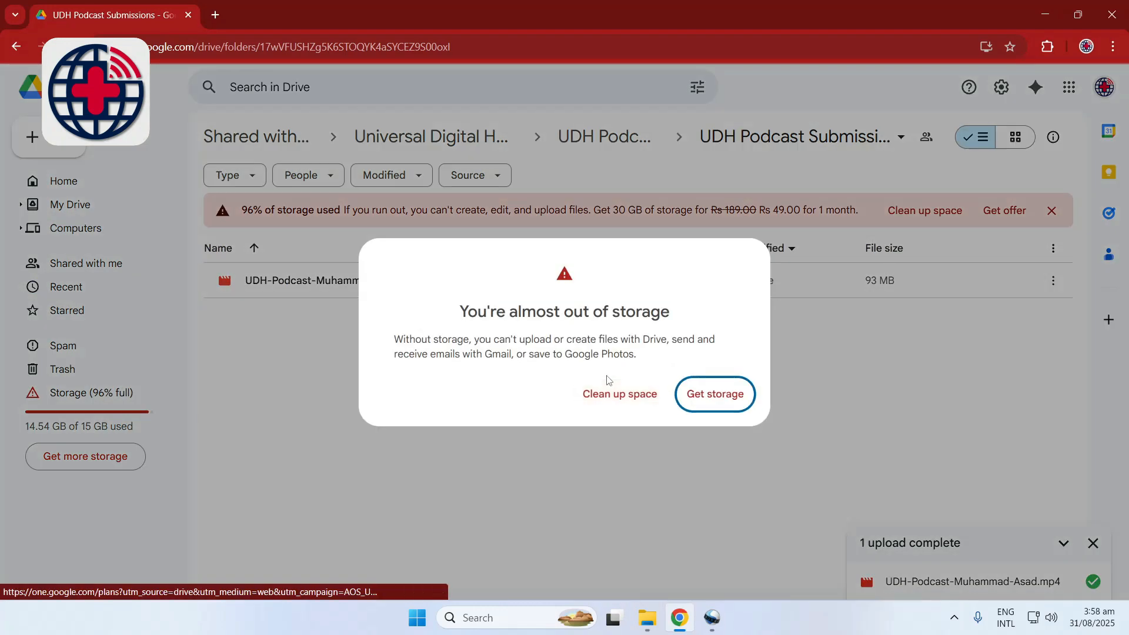
{"action": "left_click", "coordinate": [796, 374]}
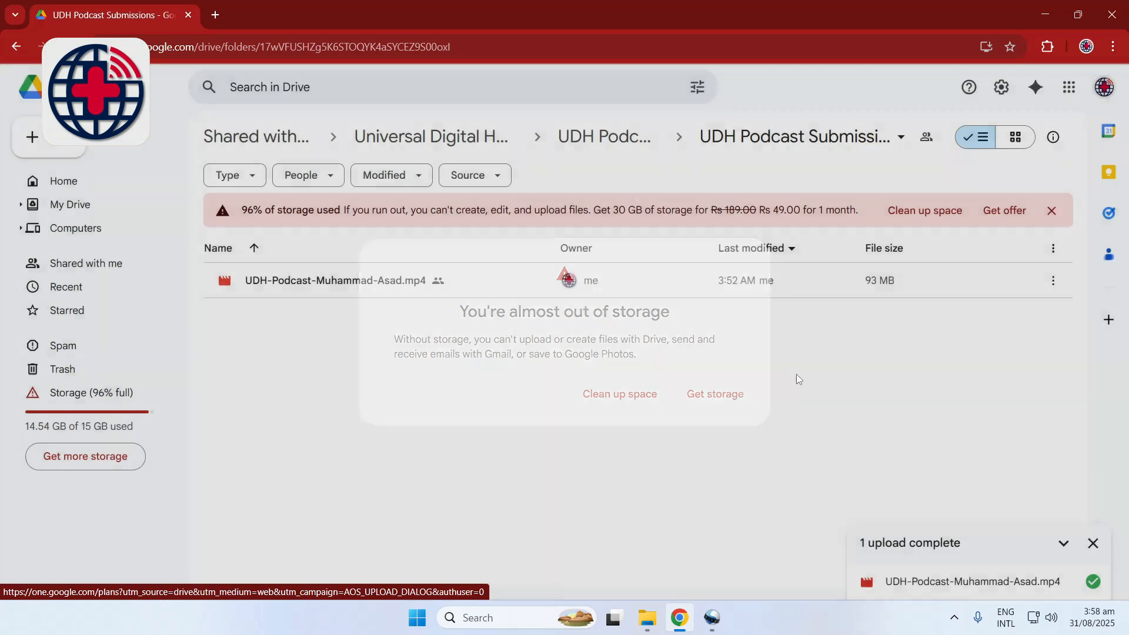
Copy the share link of the uploaded podcast video in Google Drive
{"action": "left_click", "coordinate": [1053, 282]}
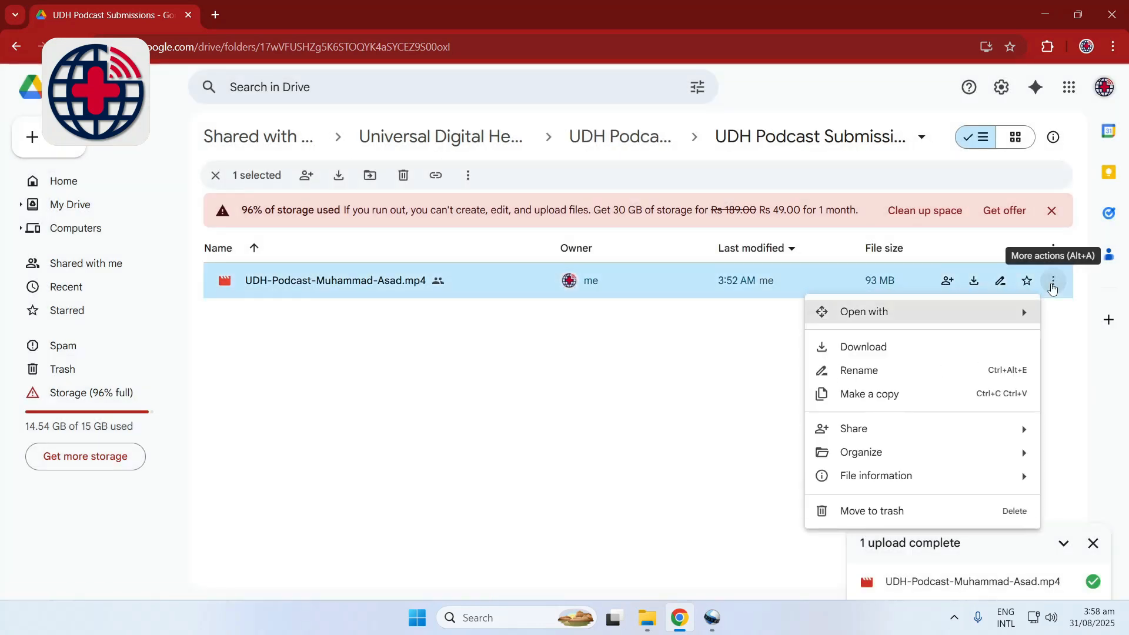
{"action": "mouse_move", "coordinate": [943, 436]}
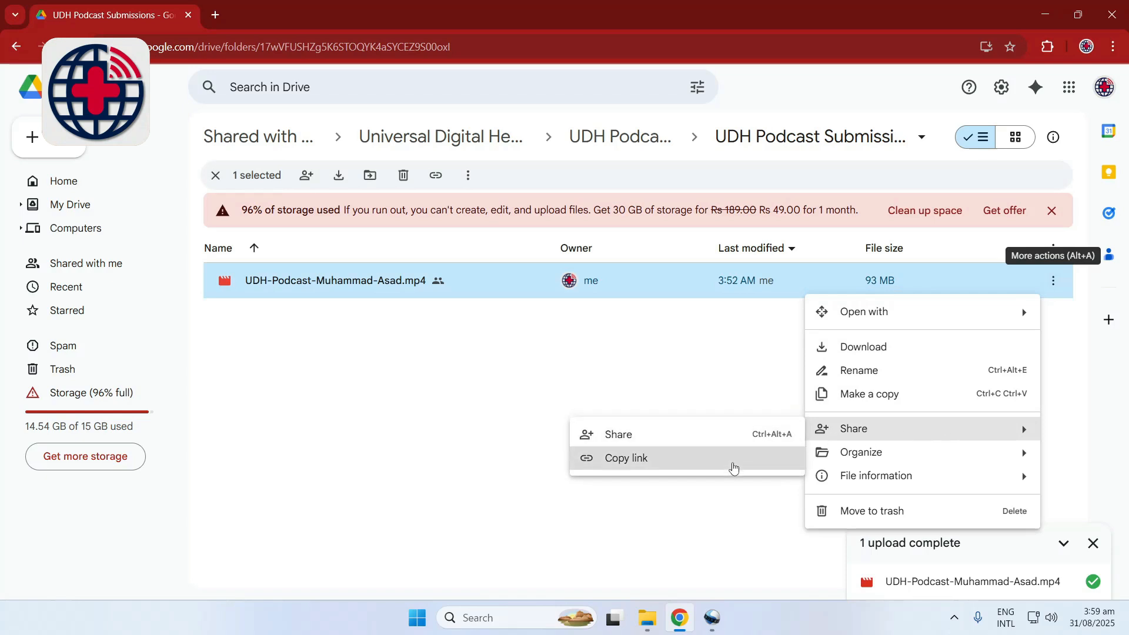
{"action": "left_click", "coordinate": [733, 465]}
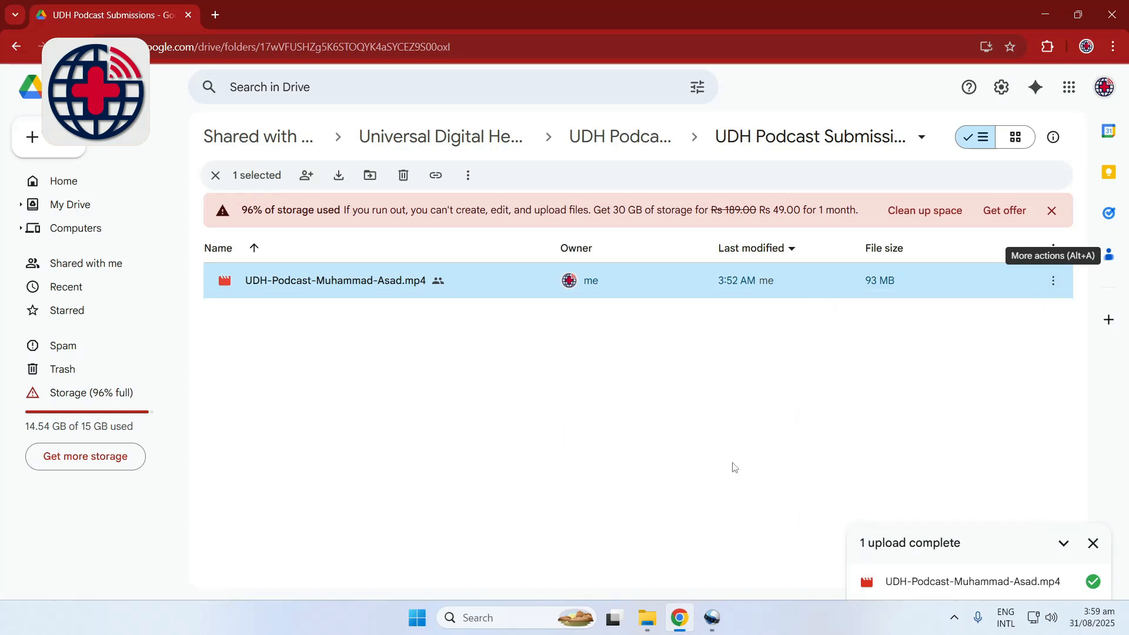